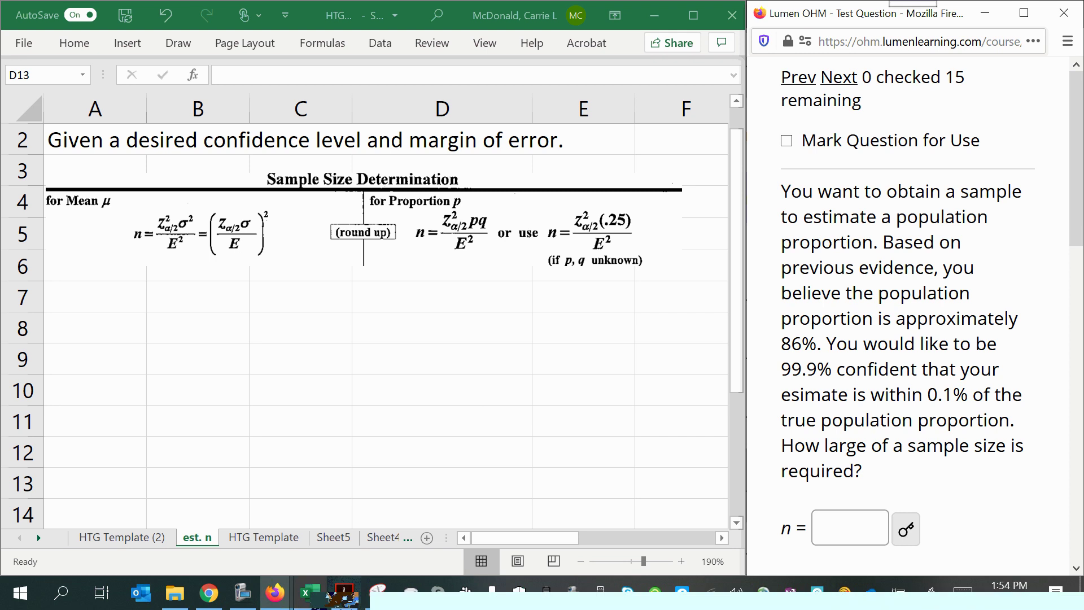
- Highlight the 'for Mean μ' heading and the (Zσ/E) term in yellow
left_click(344, 593)
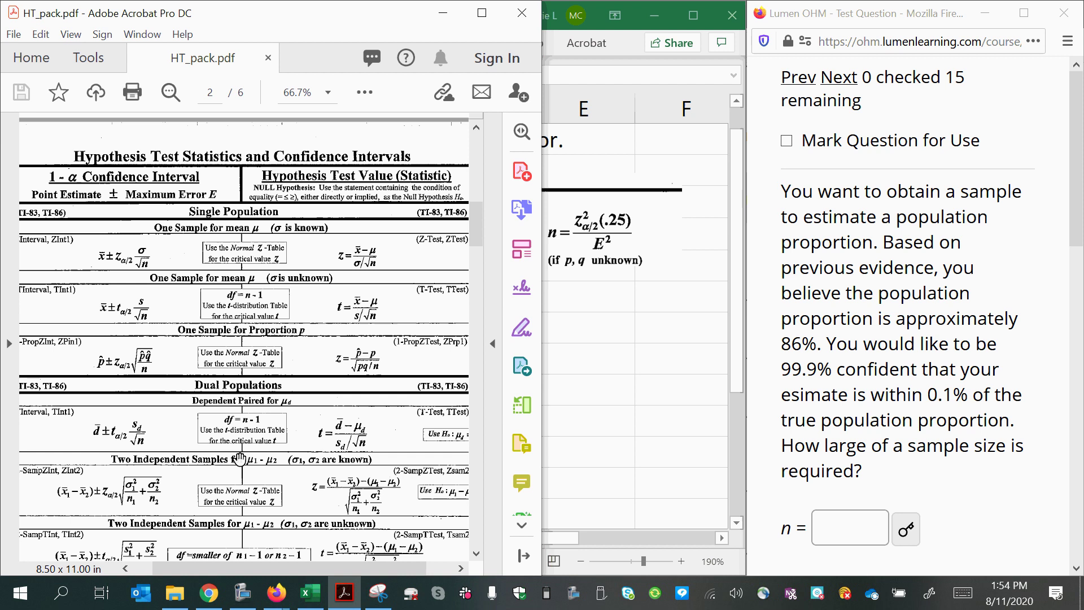
scroll(240, 454, "down", 10)
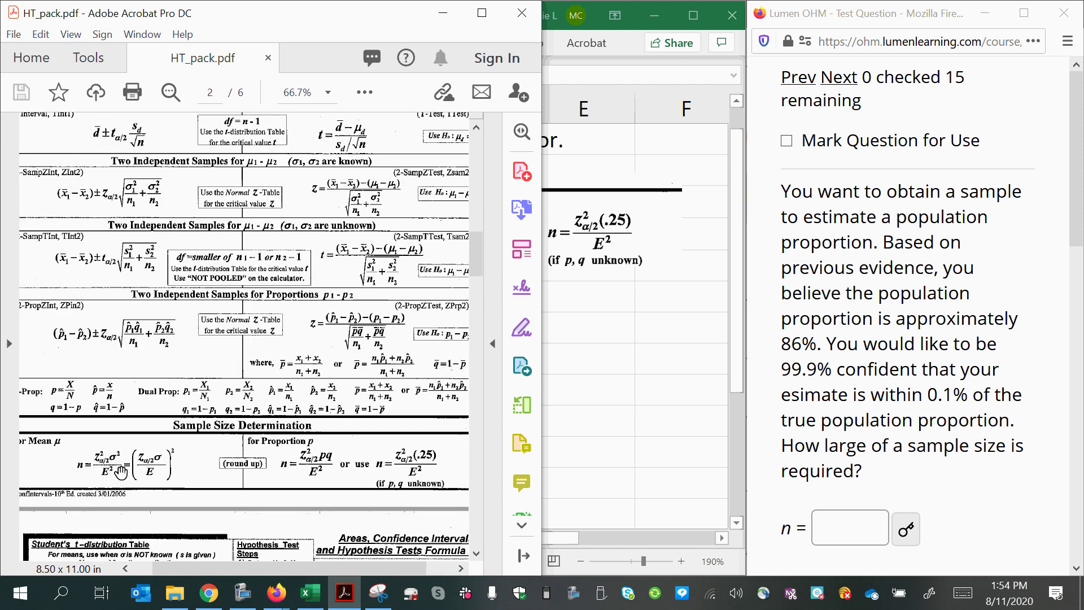
left_click(587, 474)
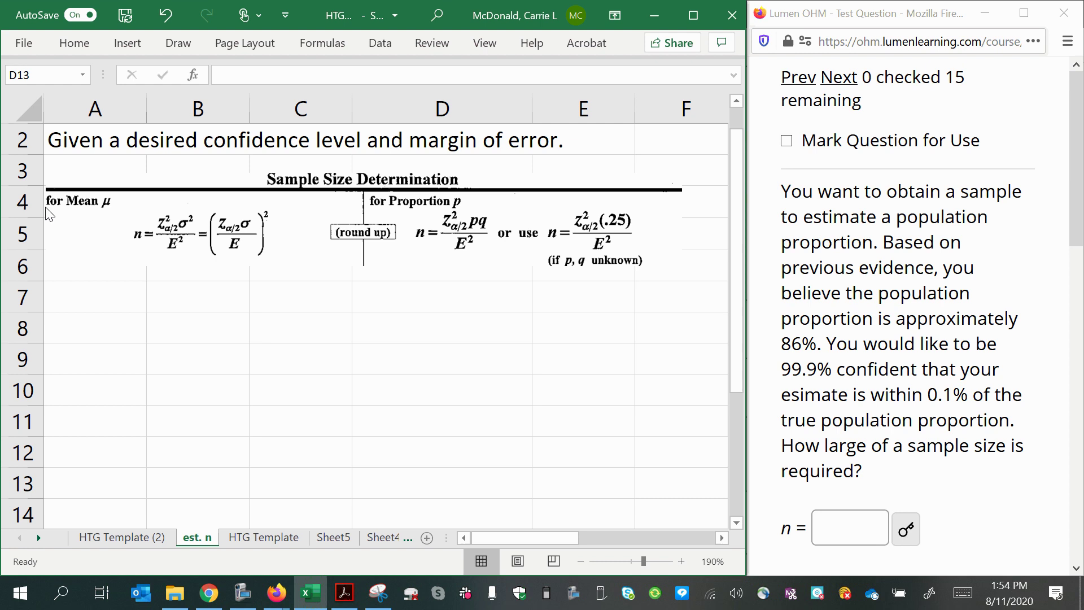
left_click_drag(46, 204, 112, 210)
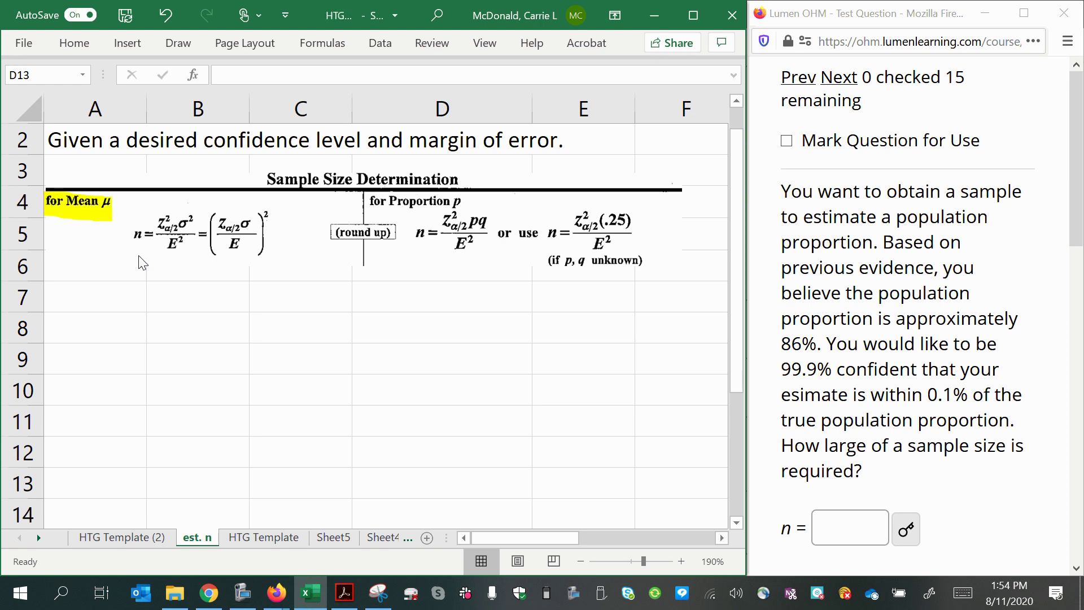
left_click_drag(219, 224, 270, 231)
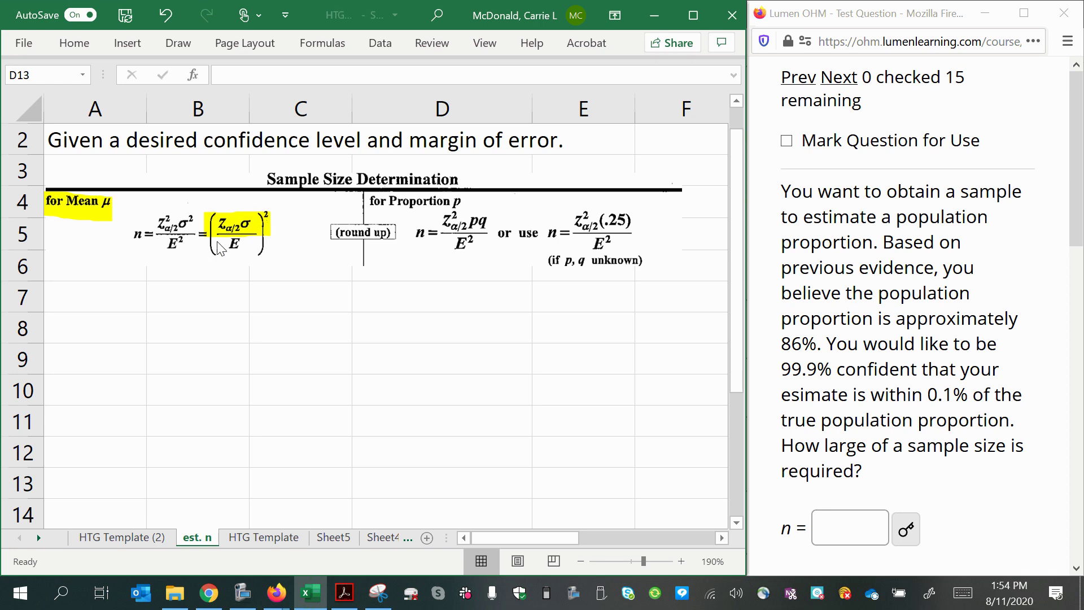
left_click_drag(209, 248, 265, 252)
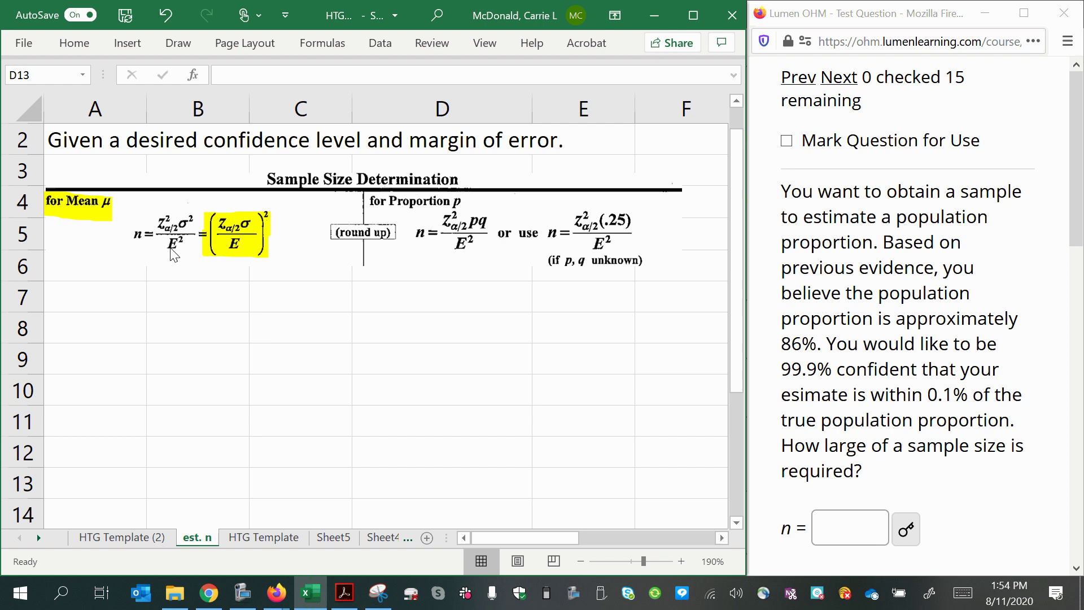
- Switch the highlighter to cyan and mark the 'for Proportion p' heading and n = Z²pq/E² formula
left_click(178, 44)
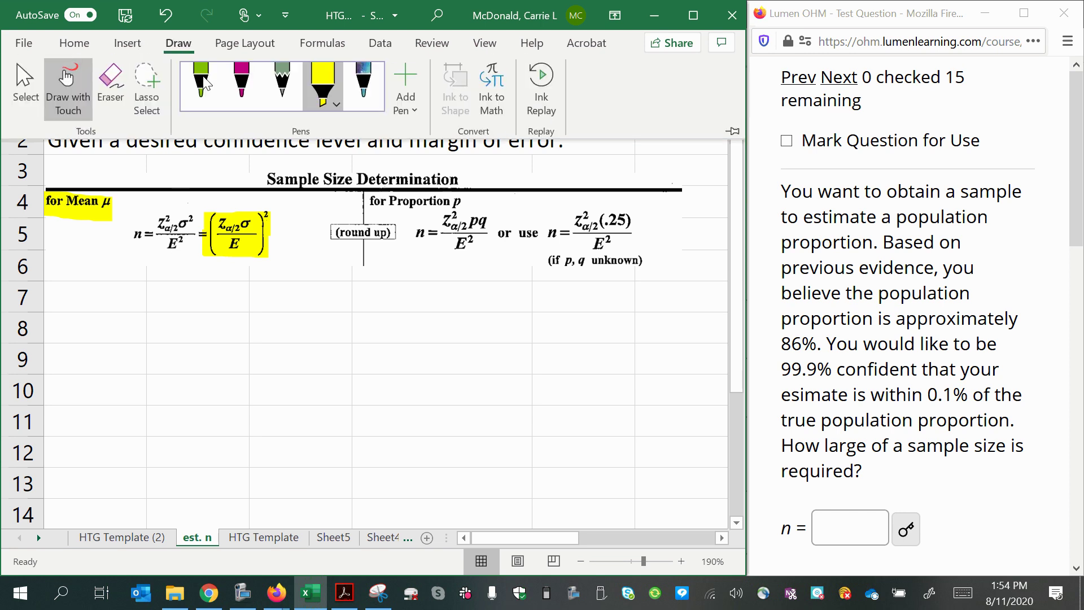
left_click(325, 90)
left_click(337, 105)
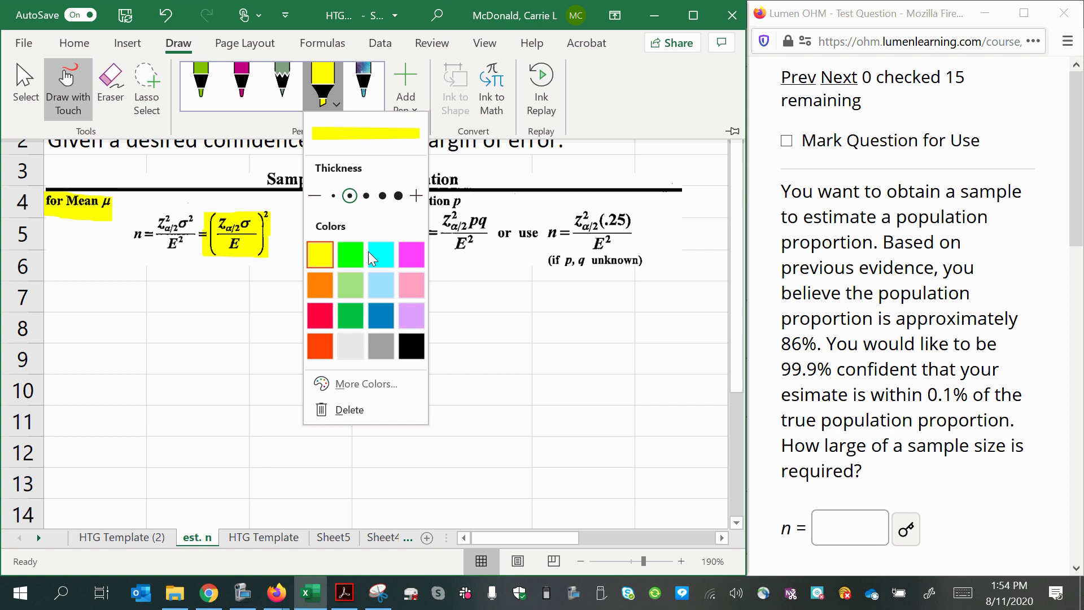
left_click(376, 261)
left_click(325, 87)
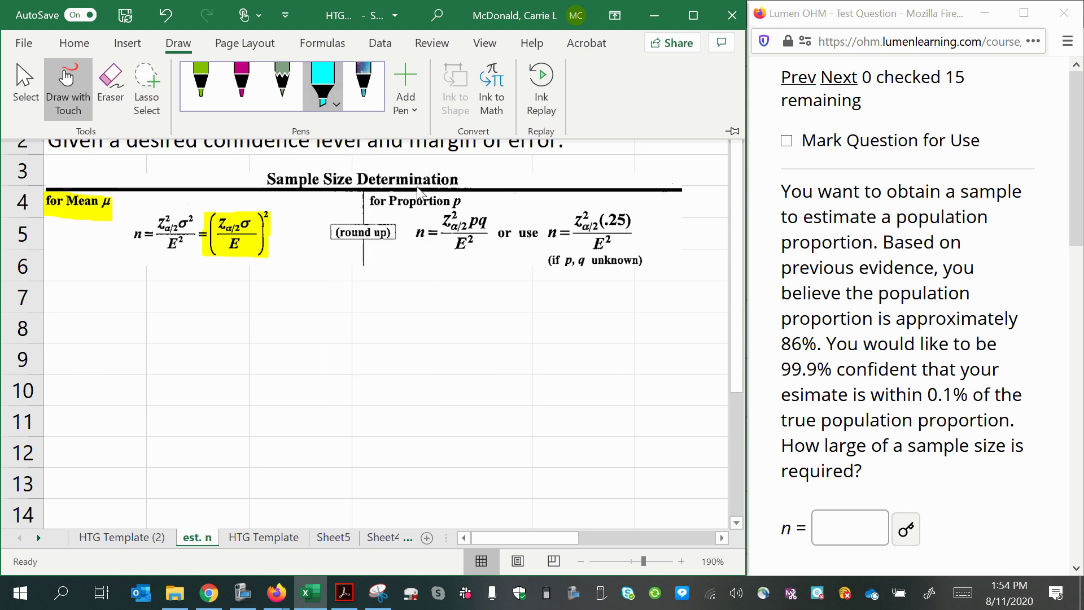
left_click_drag(360, 204, 462, 209)
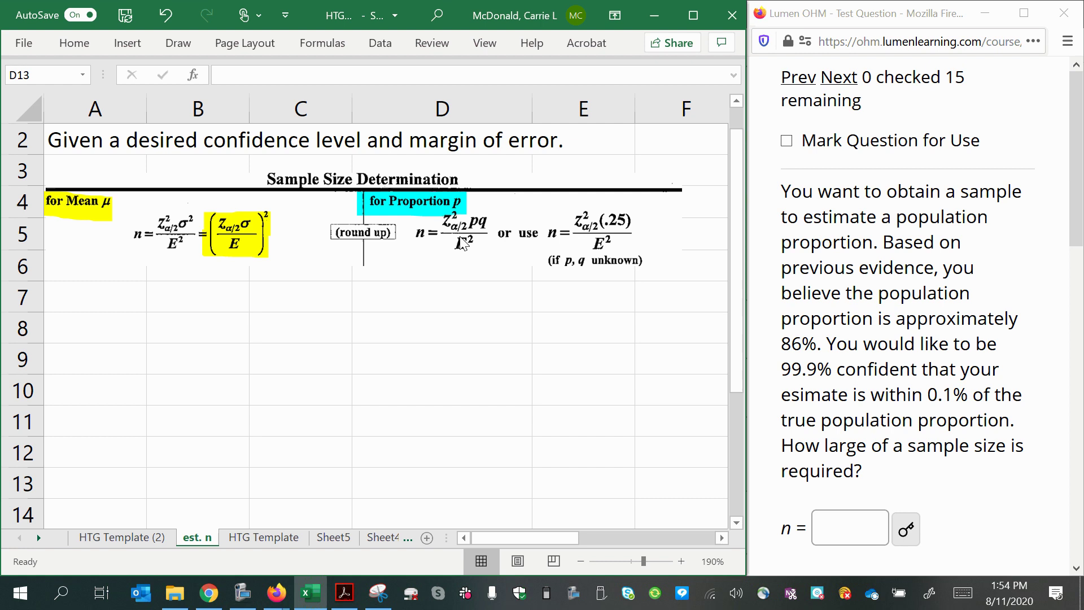
mouse_move(408, 234)
left_mouse_down()
mouse_move(490, 238)
mouse_move(421, 227)
mouse_move(489, 237)
left_mouse_up()
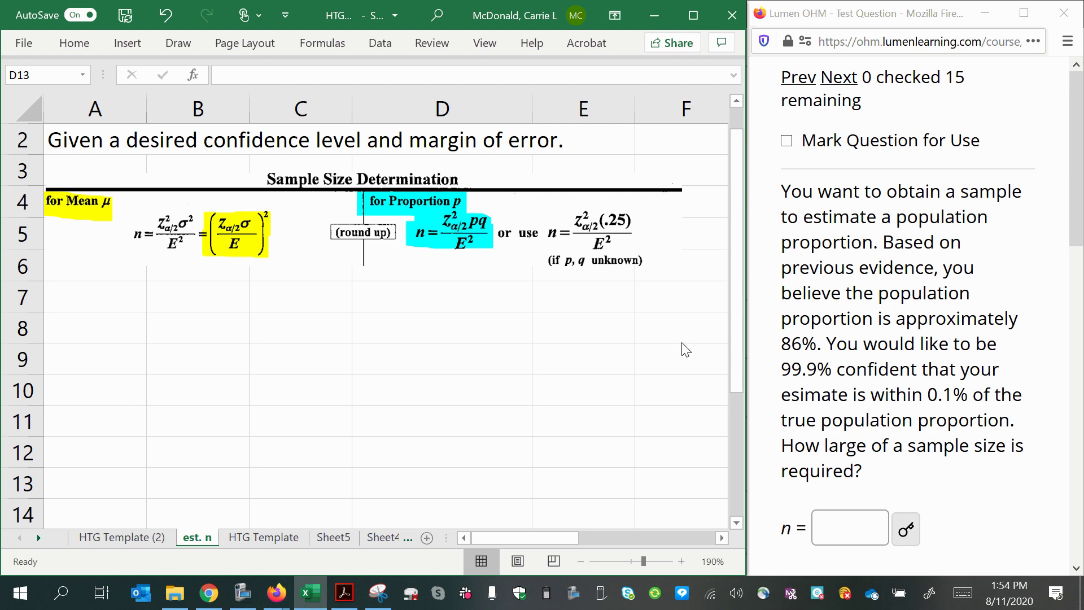
- Return to cell selection and label D8 'p: success rate'
left_click(178, 44)
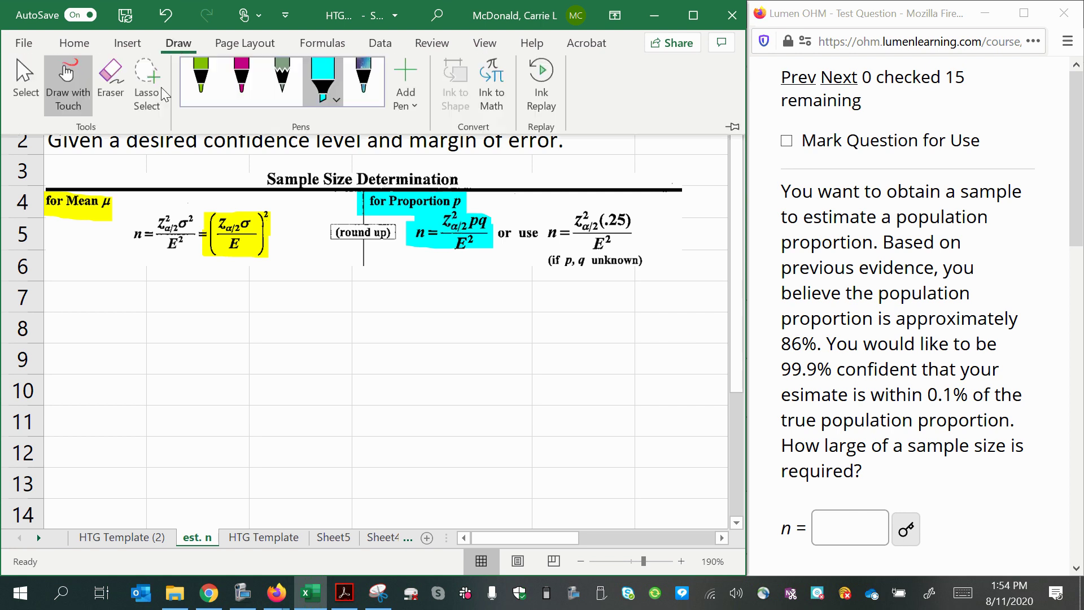
left_click(25, 85)
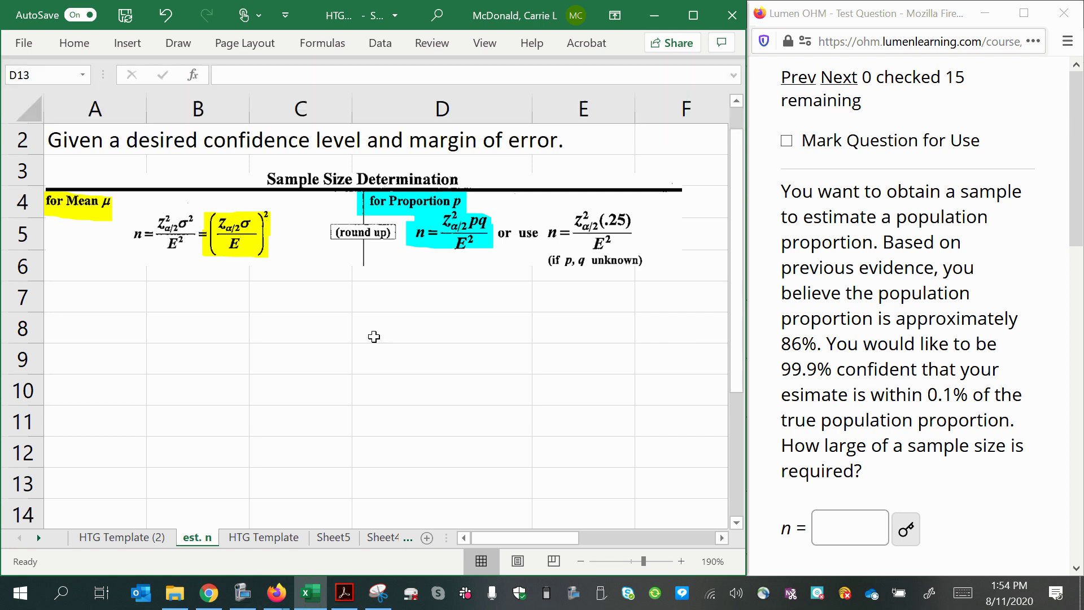
left_click(477, 308)
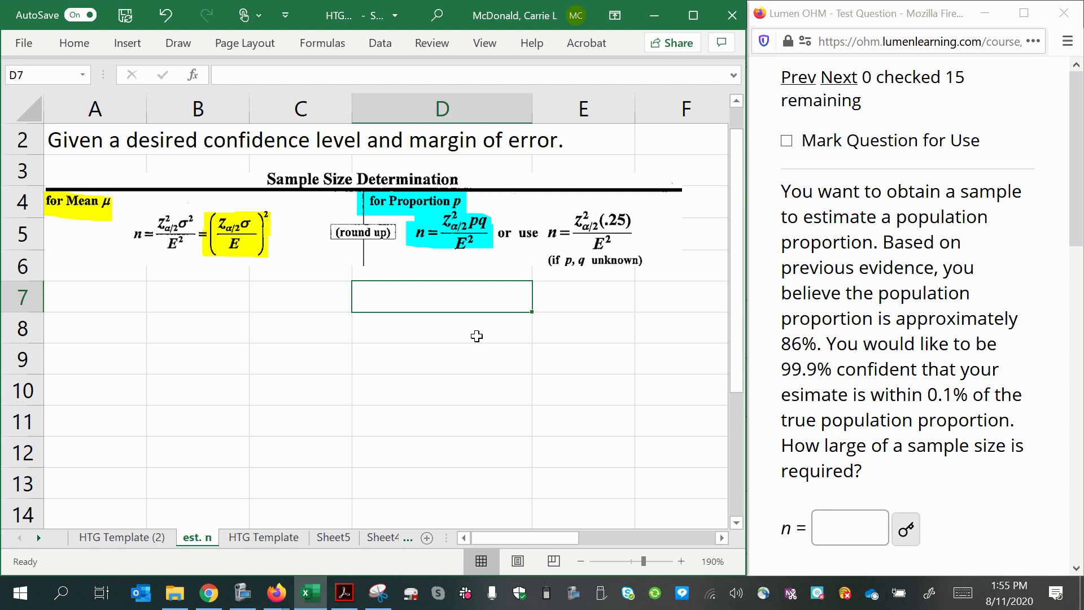
left_click(476, 336)
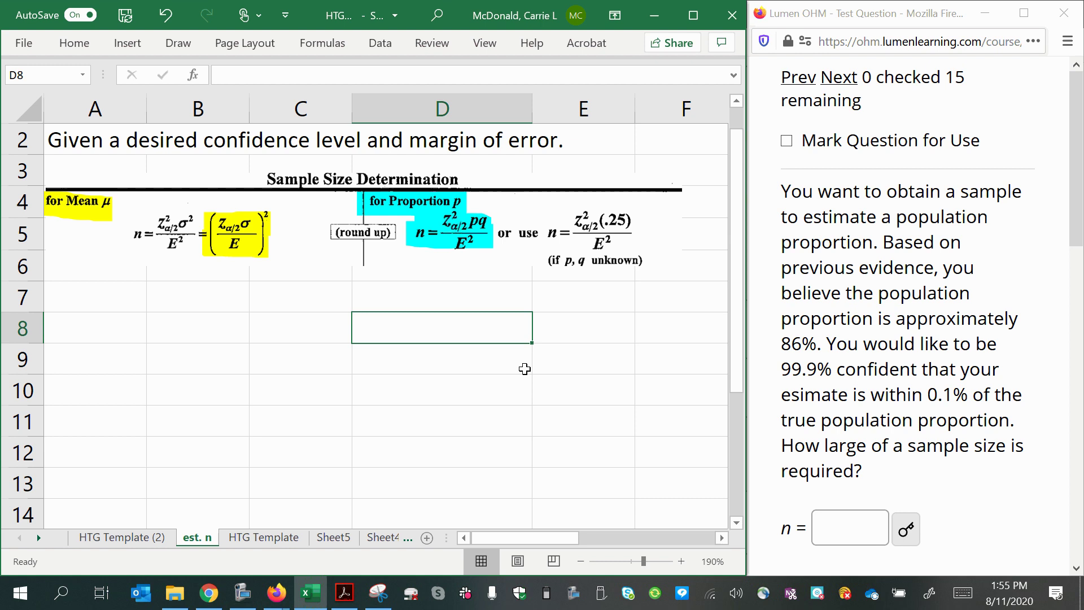
type("p: s")
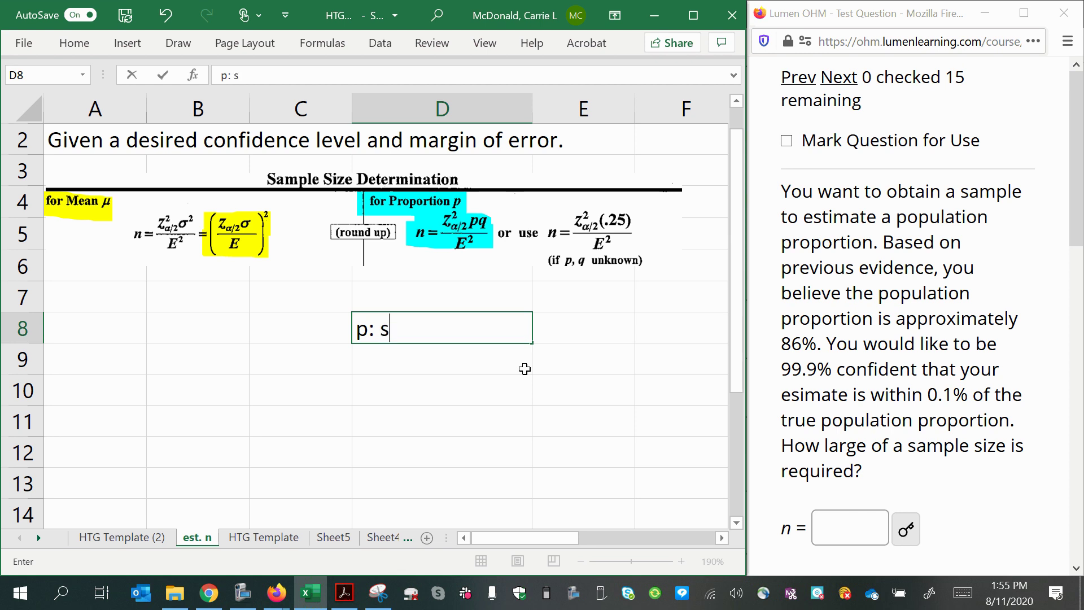
type("ucce")
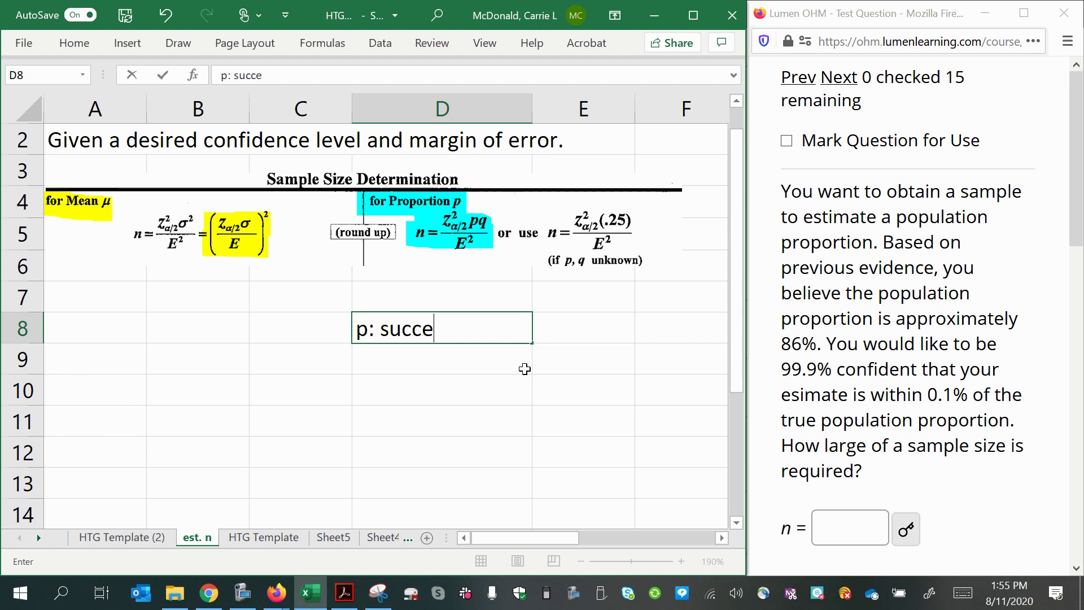
type("ss rate")
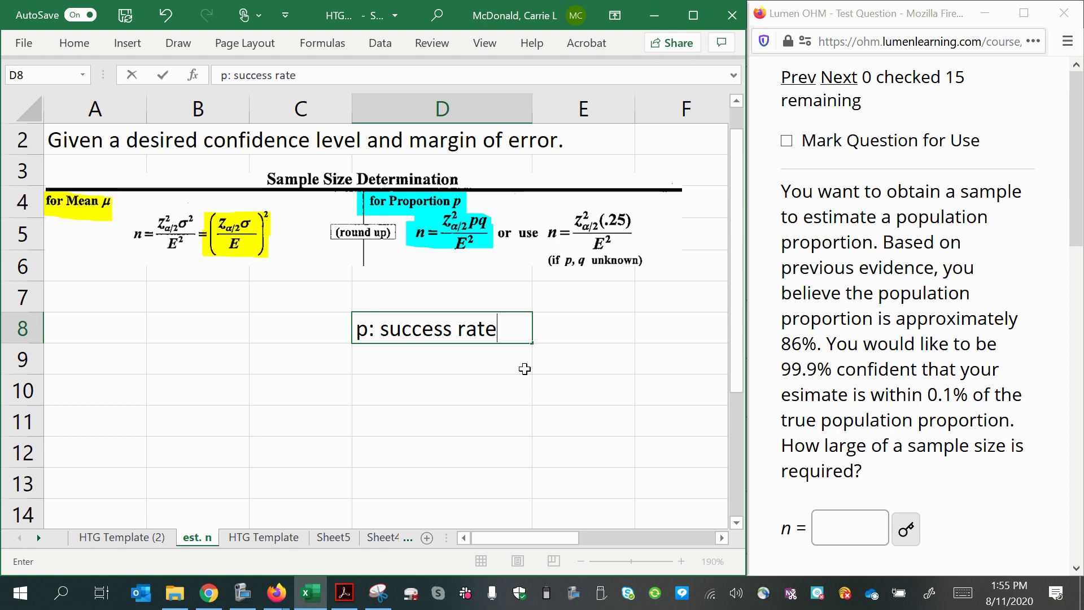
- Label E8 'q: failure rate'
left_click(575, 330)
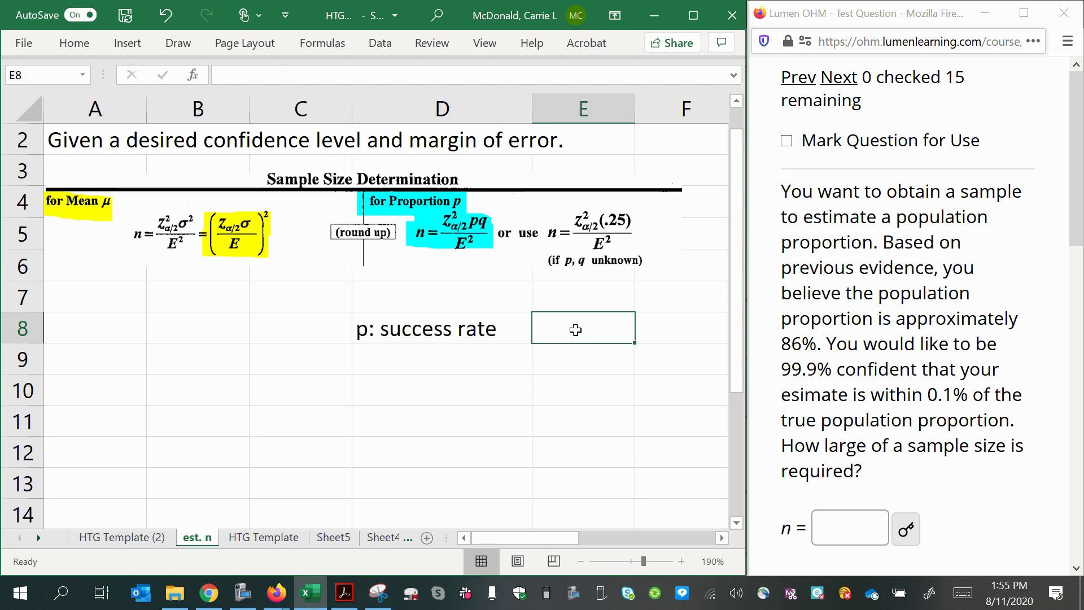
type("q: ")
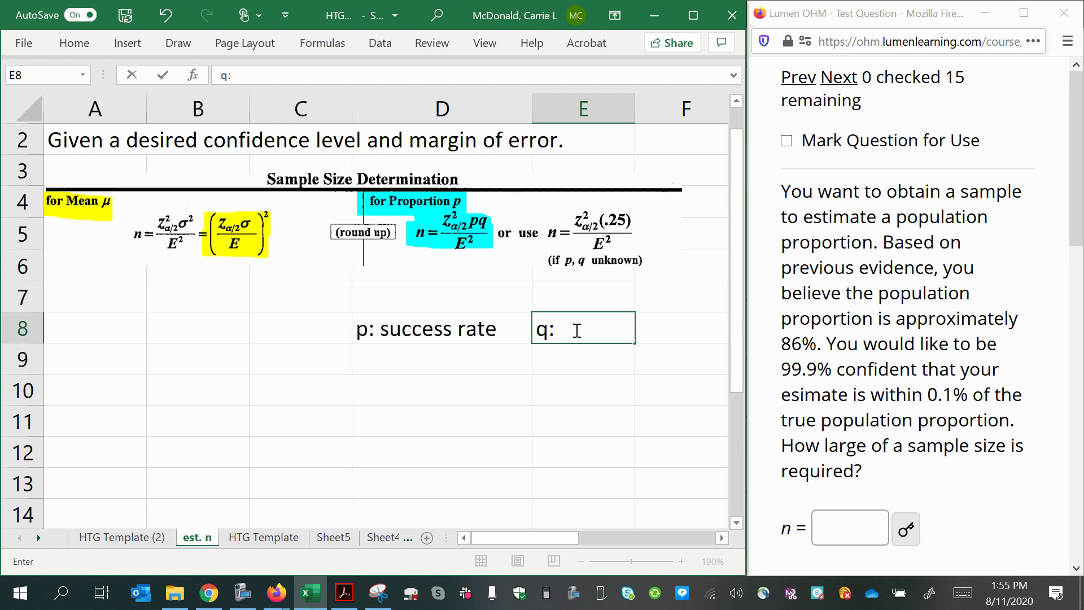
type("failure r")
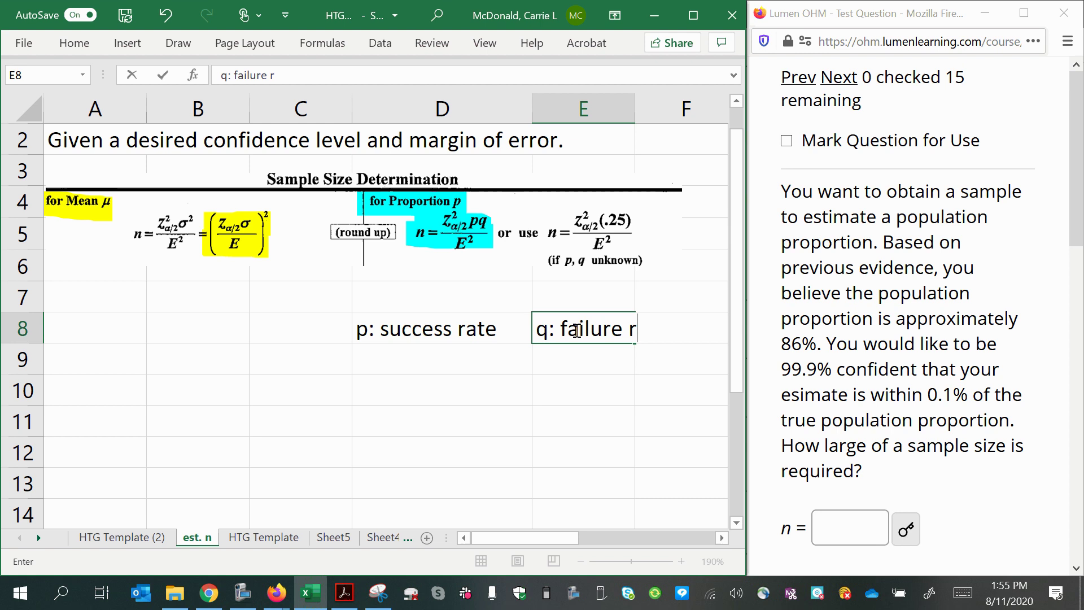
type("ate")
key("Return")
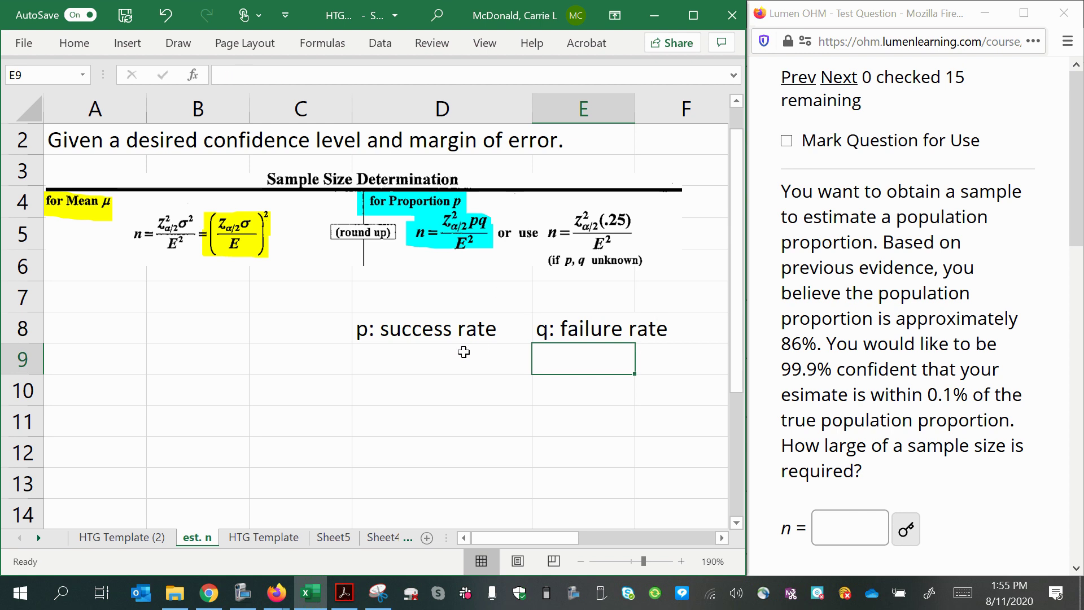
- Enter 0.5 for p in D9 and 0.5 for q in E9
left_click(415, 376)
left_click(418, 358)
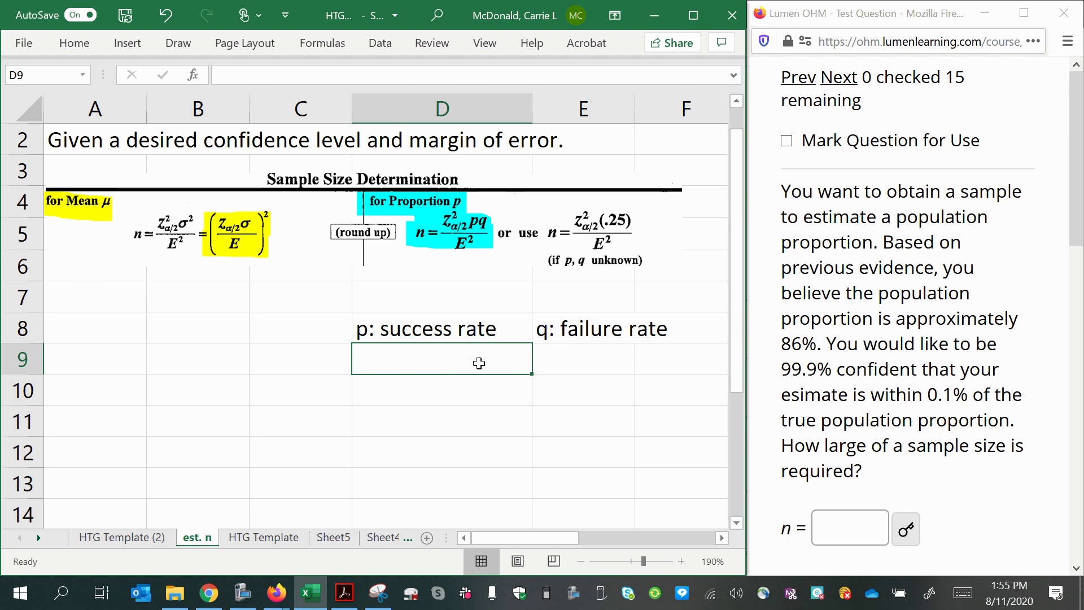
left_click(572, 352)
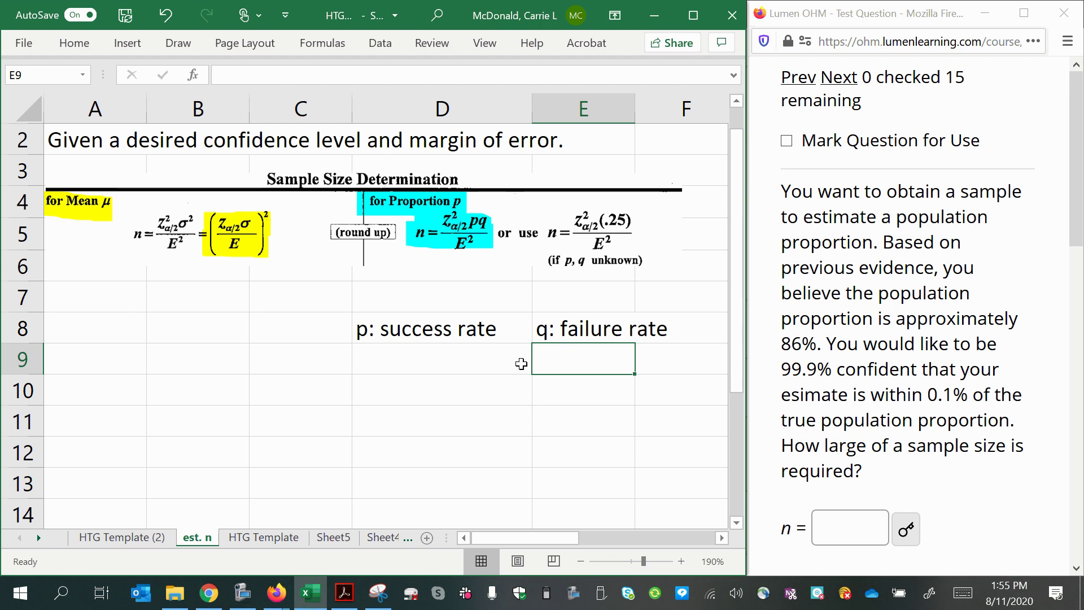
left_click(482, 357)
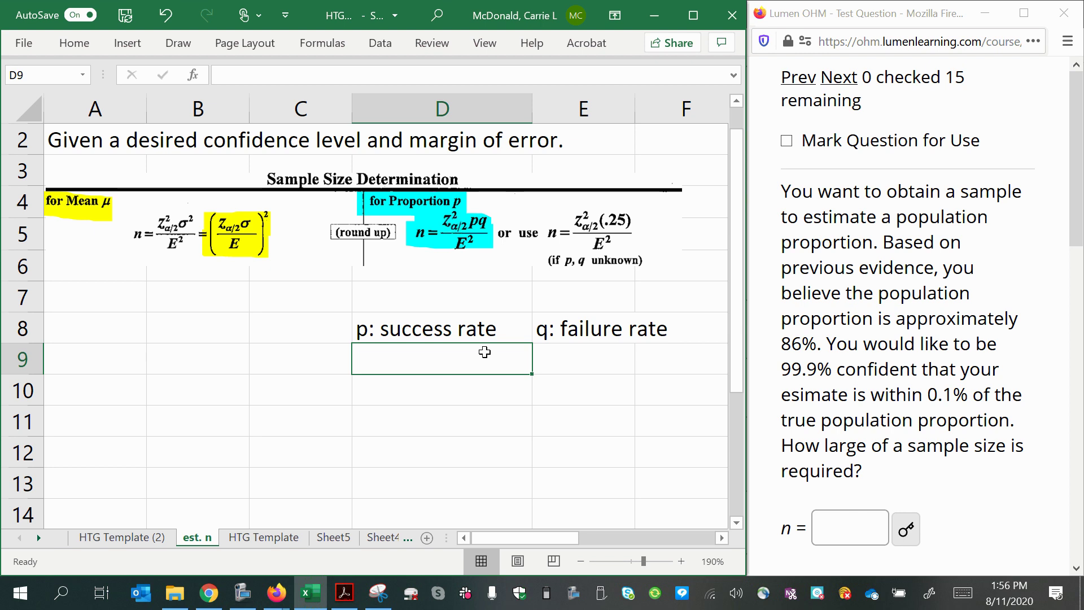
type(".5")
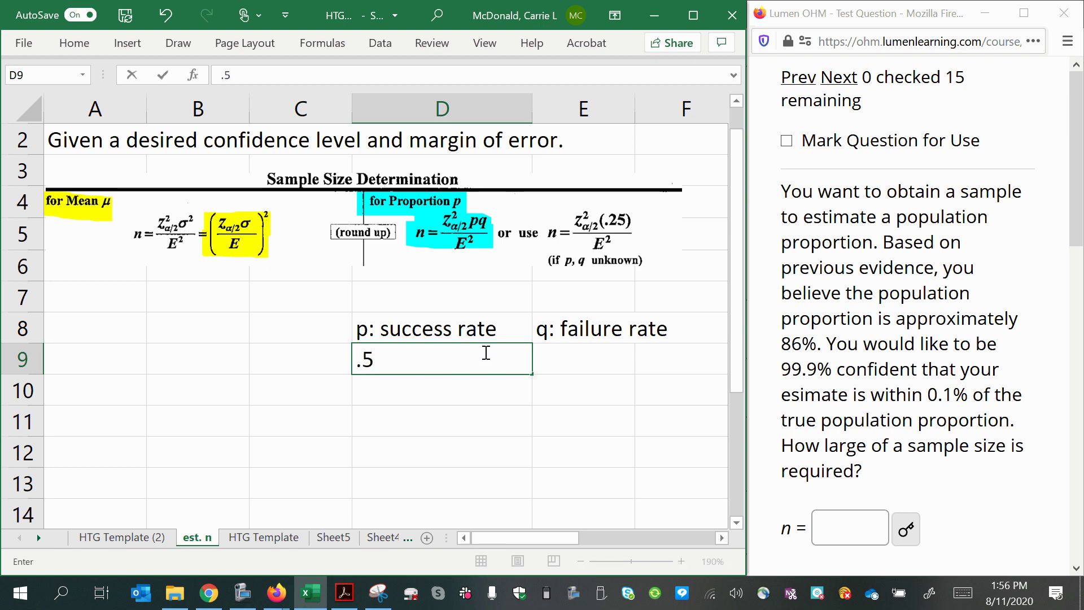
key("Tab")
type(".5")
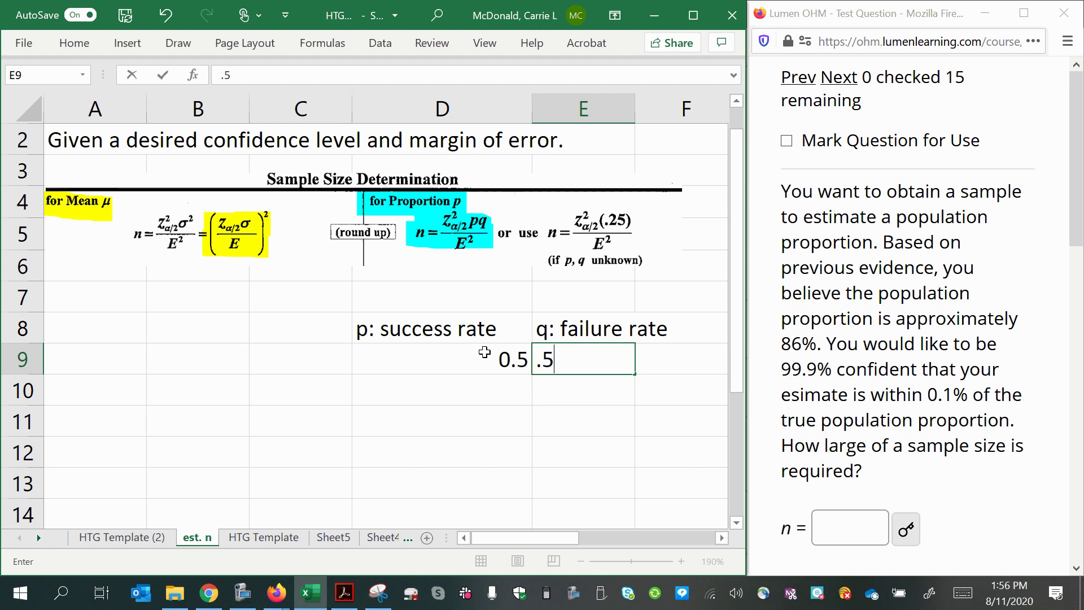
key("Tab")
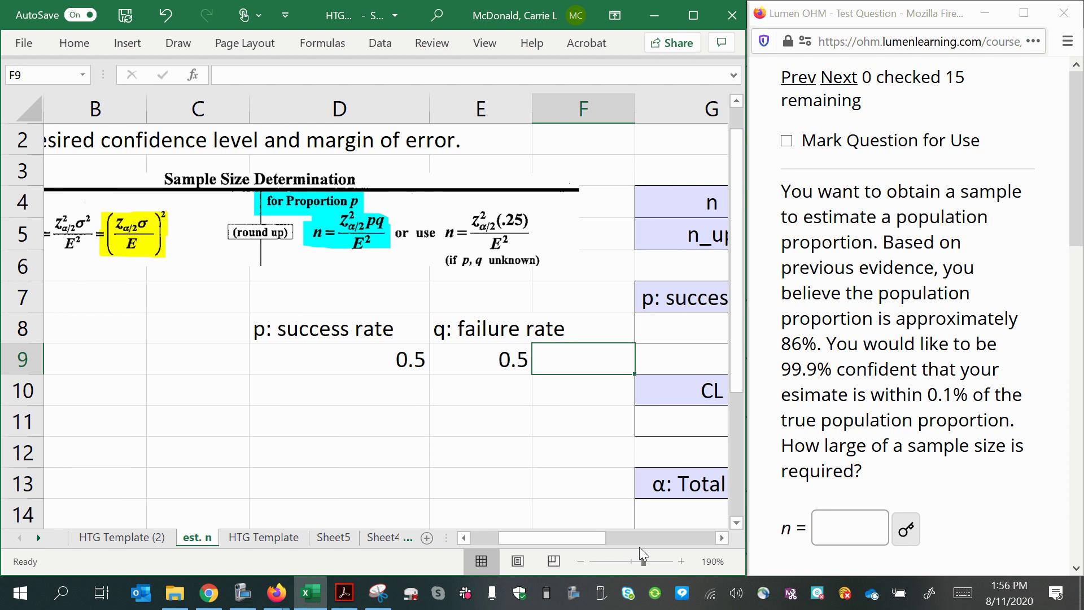
left_click_drag(530, 533, 503, 535)
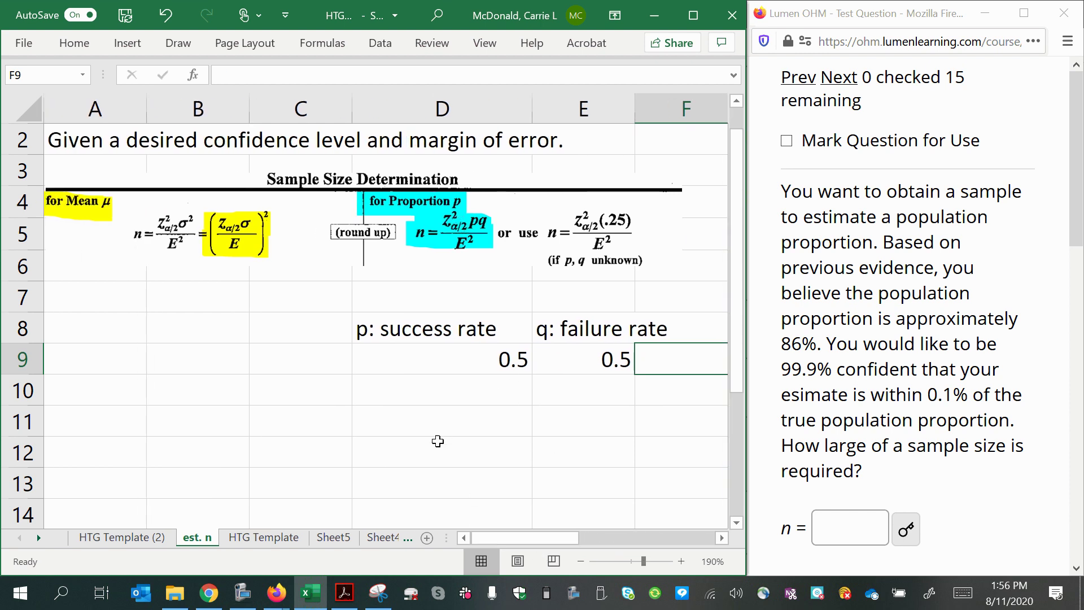
left_click(427, 421)
type("pq")
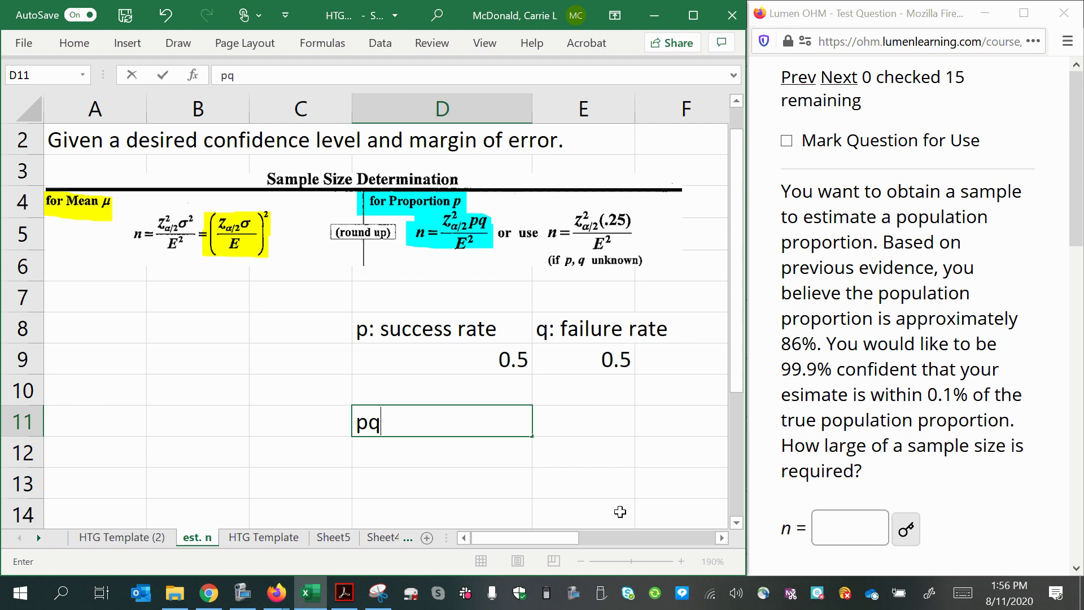
key("Return")
type("=")
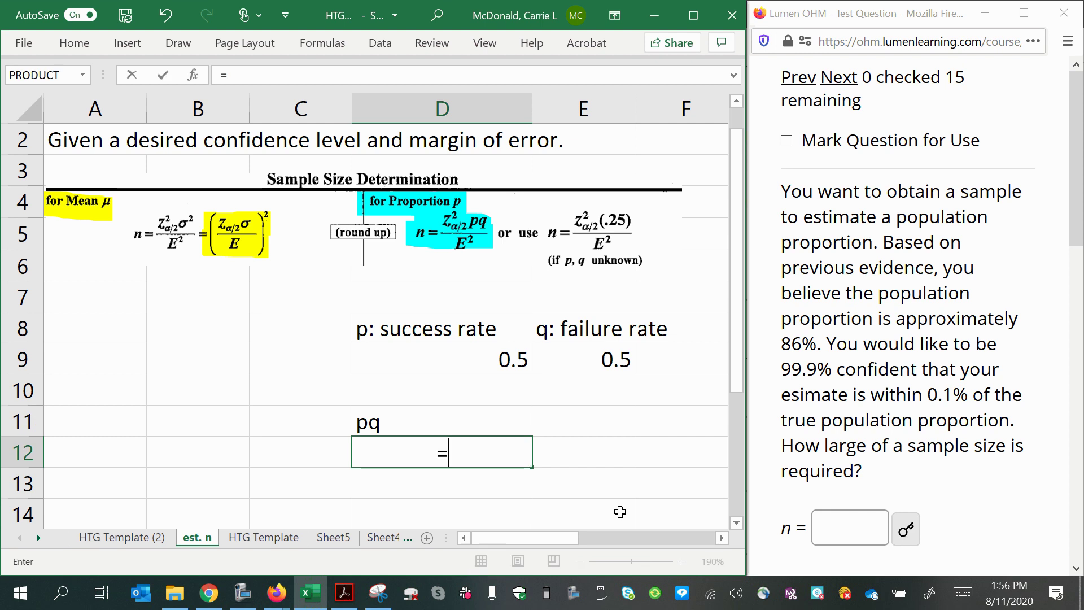
left_click(469, 357)
type("*")
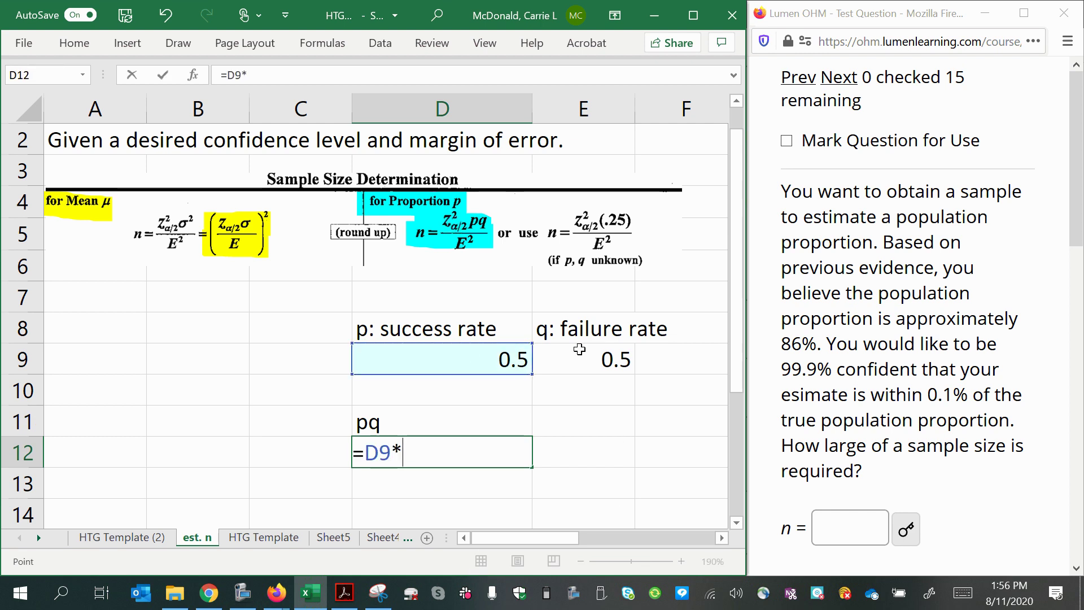
left_click(577, 350)
key("Return")
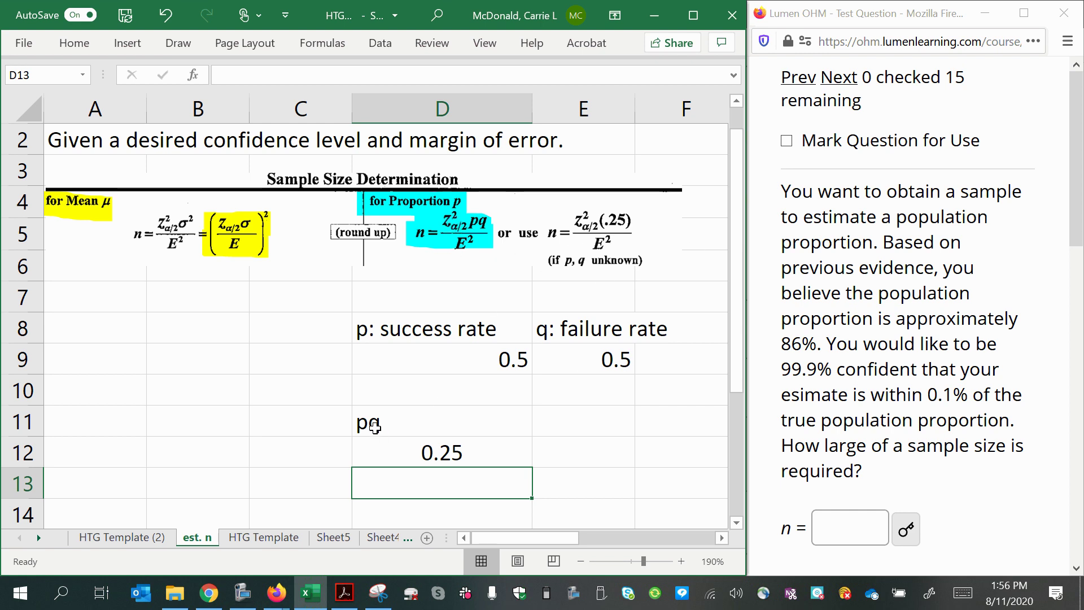
left_click_drag(368, 423, 405, 442)
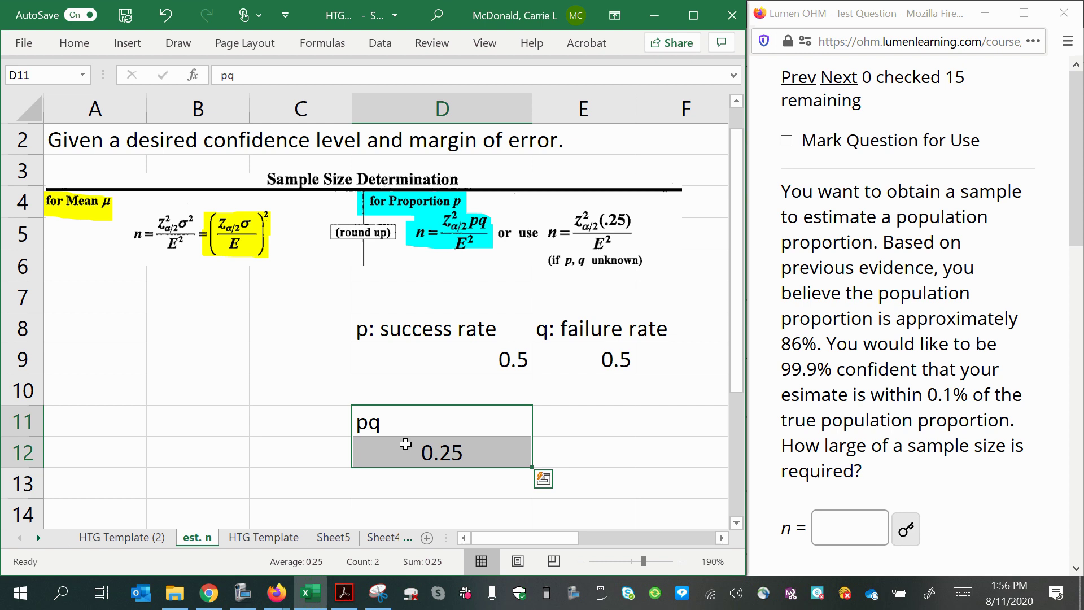
key("Delete")
left_click(222, 371)
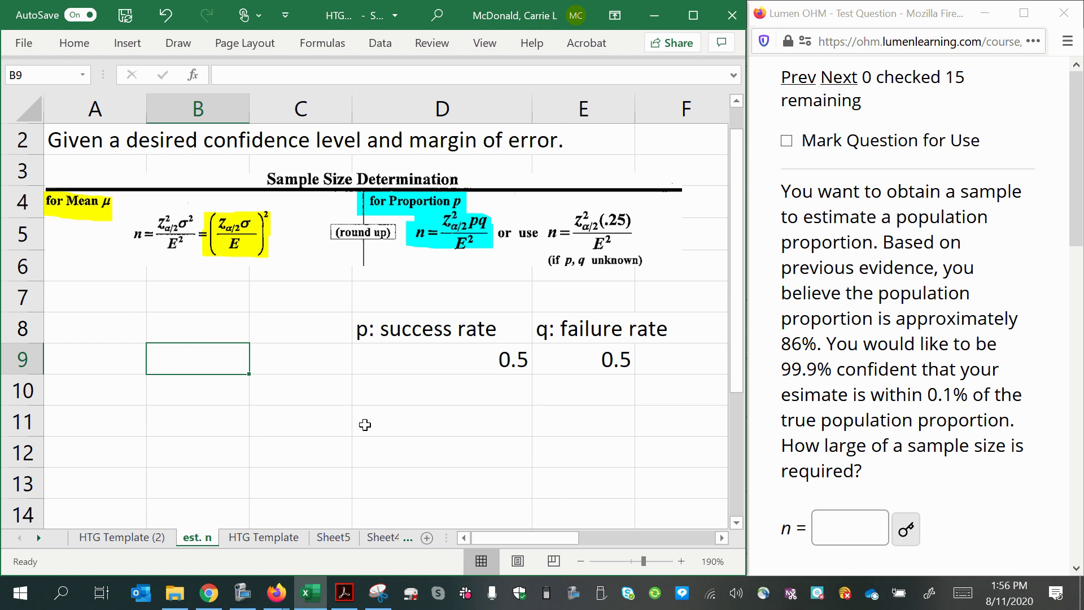
left_click(266, 427)
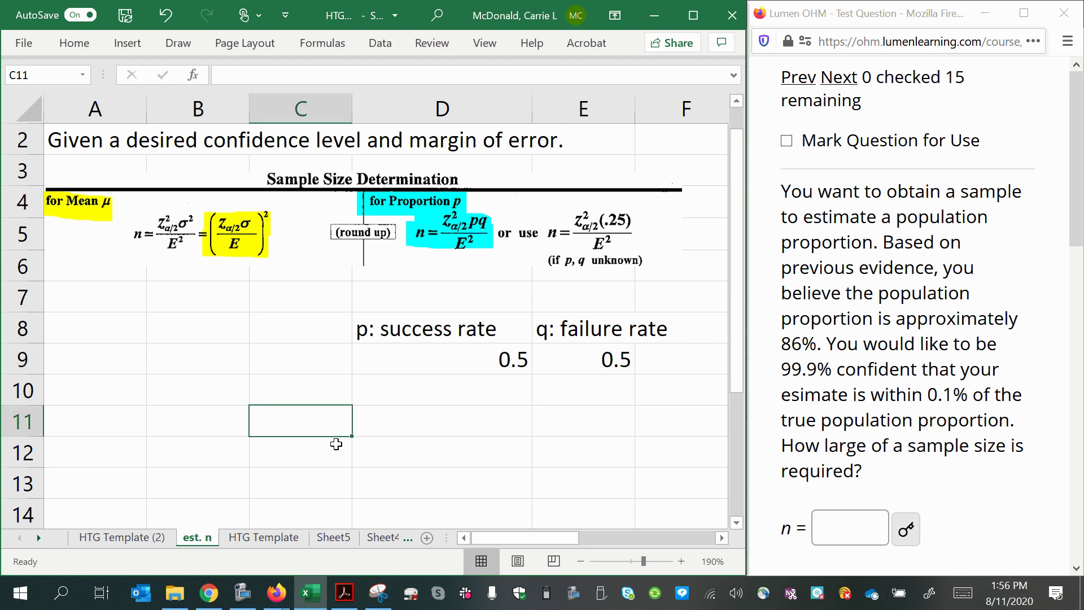
type("n")
key("Tab")
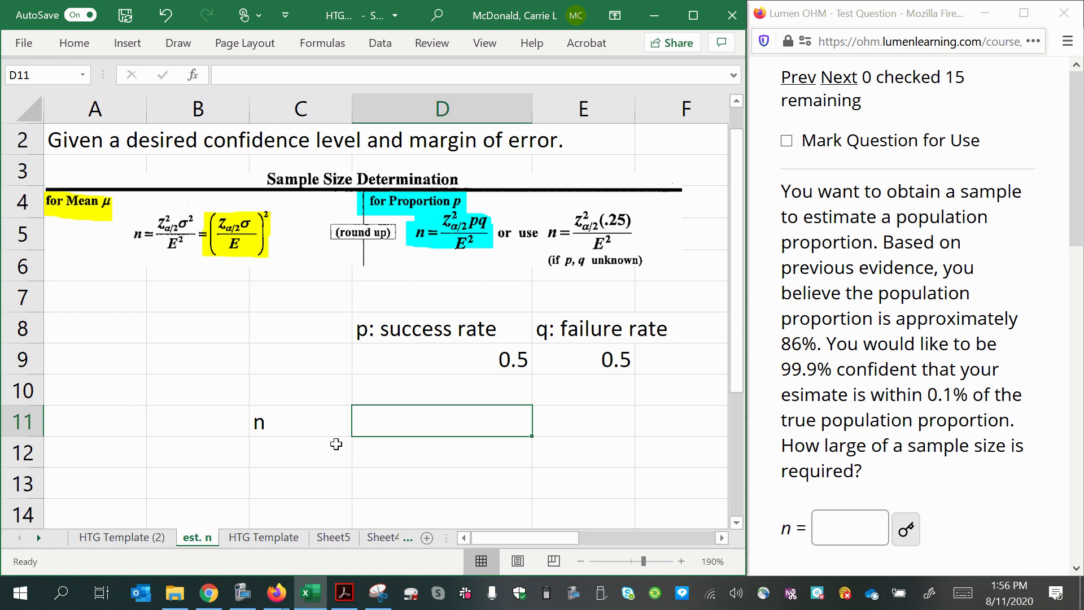
type("1023")
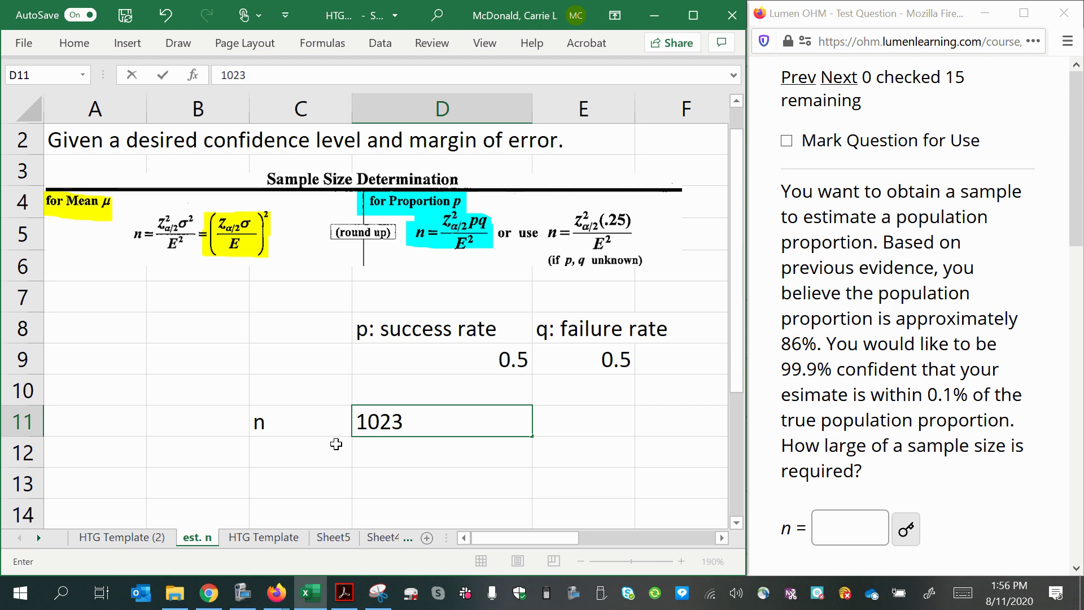
key("BackSpace")
key("BackSpace")
type("3.2")
left_click(336, 444)
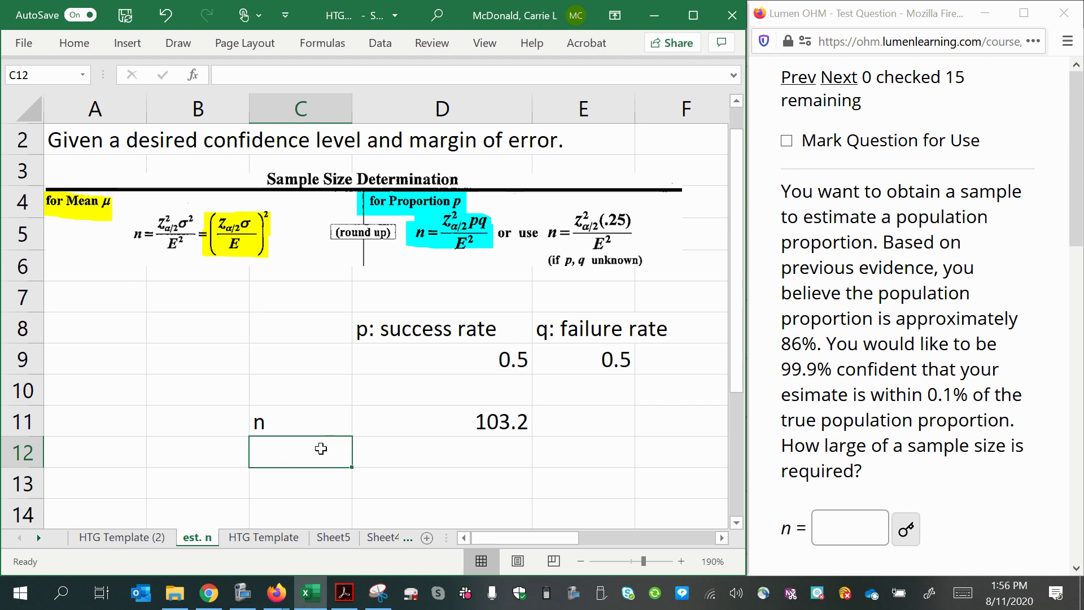
type("n")
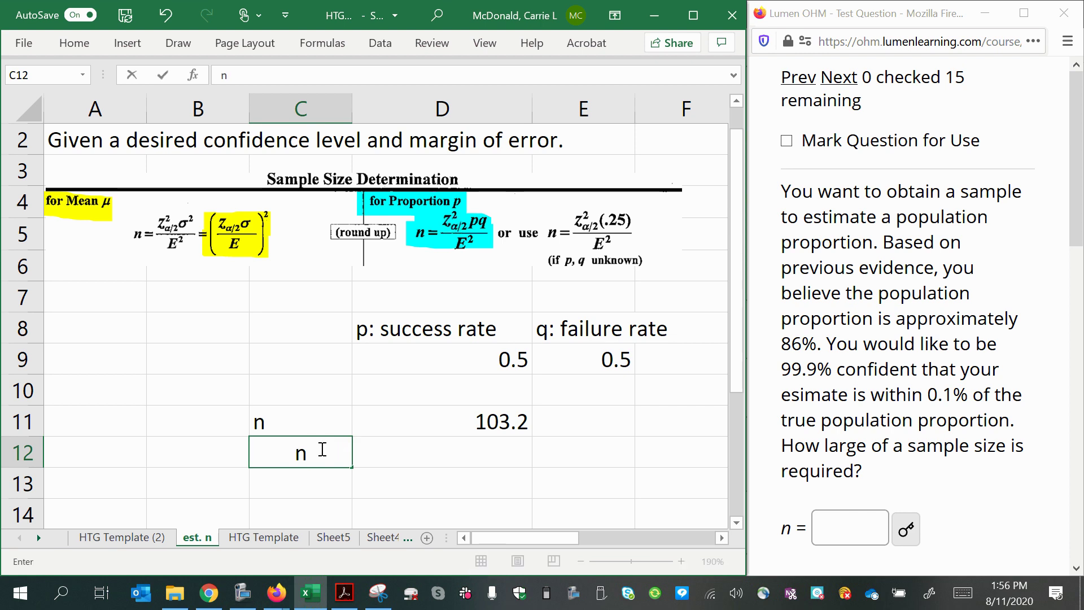
type("round")
key("Tab")
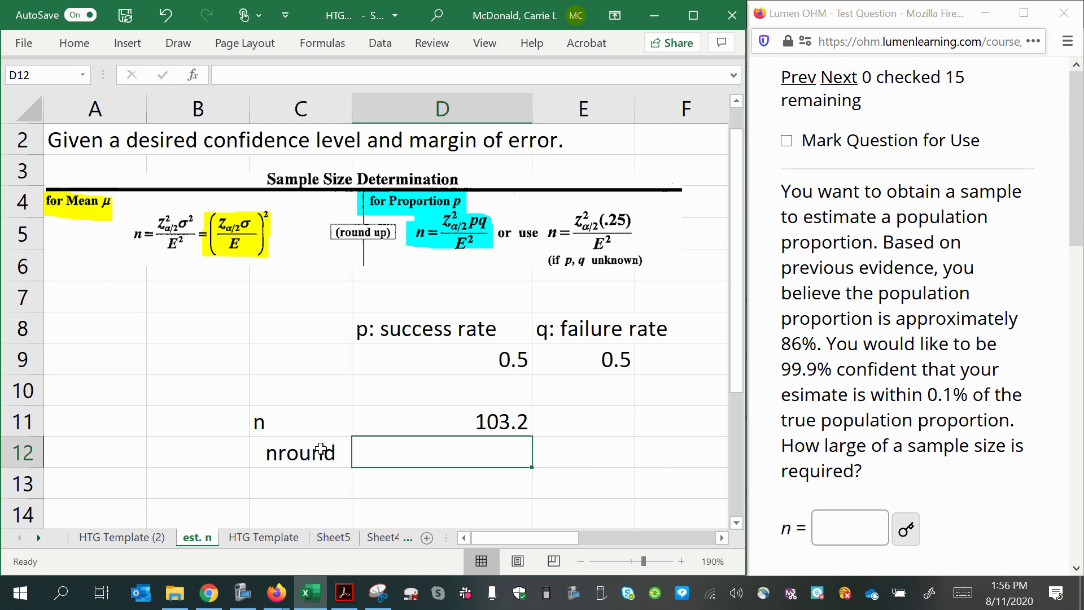
type("103")
key("Return")
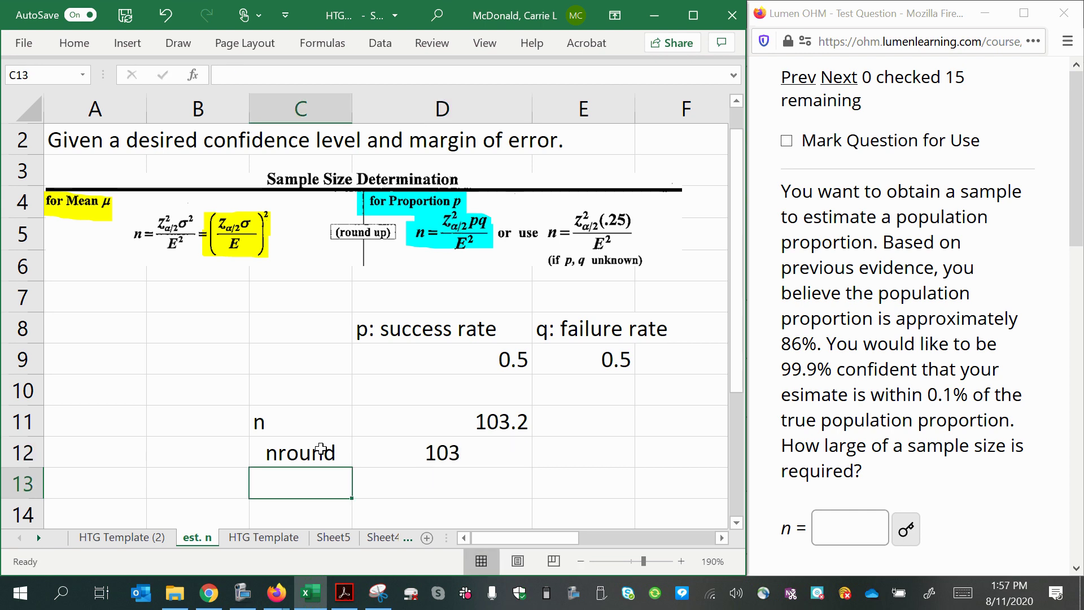
left_click(477, 463)
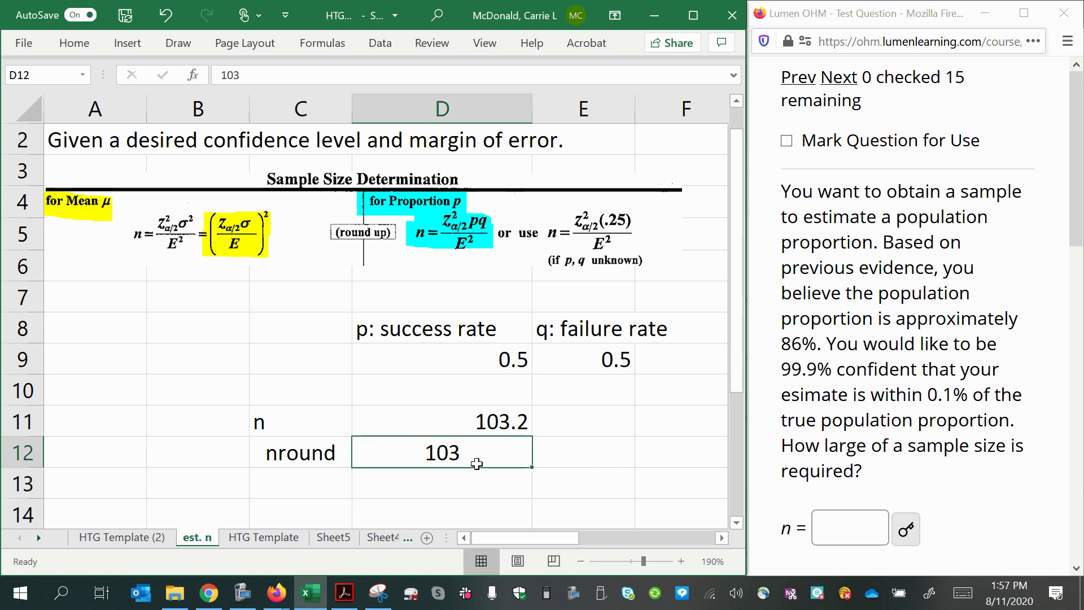
left_click(489, 424)
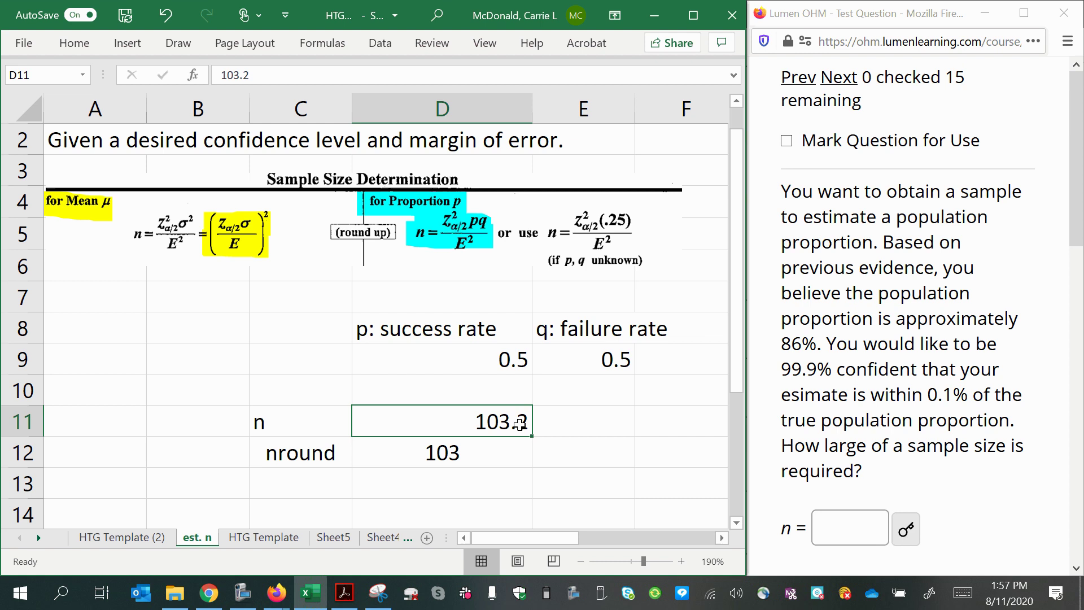
left_click(330, 455)
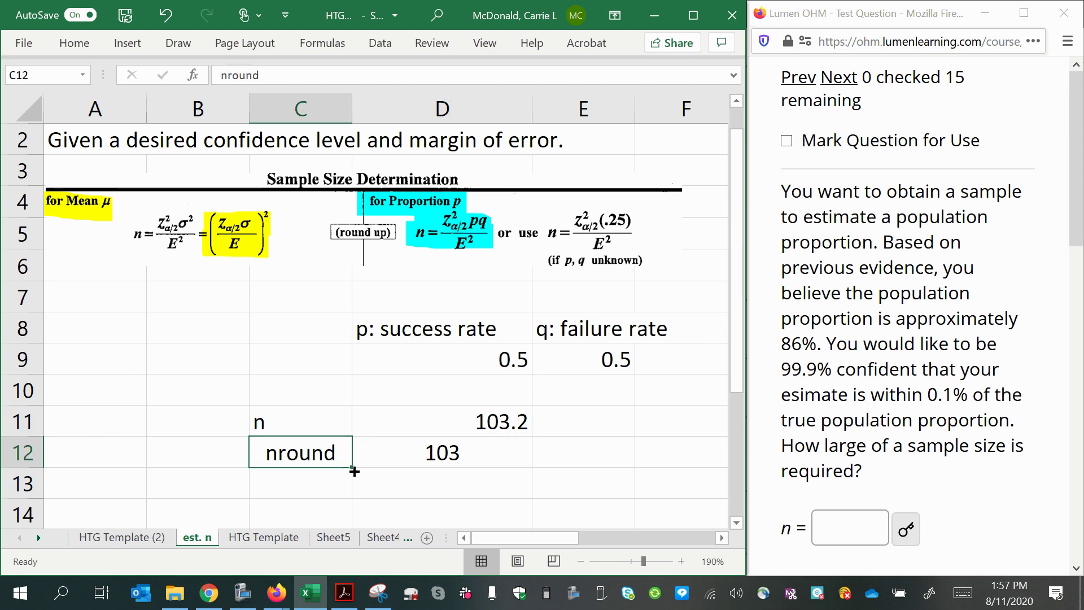
type("n rou")
key("BackSpace")
key("BackSpace")
key("BackSpace")
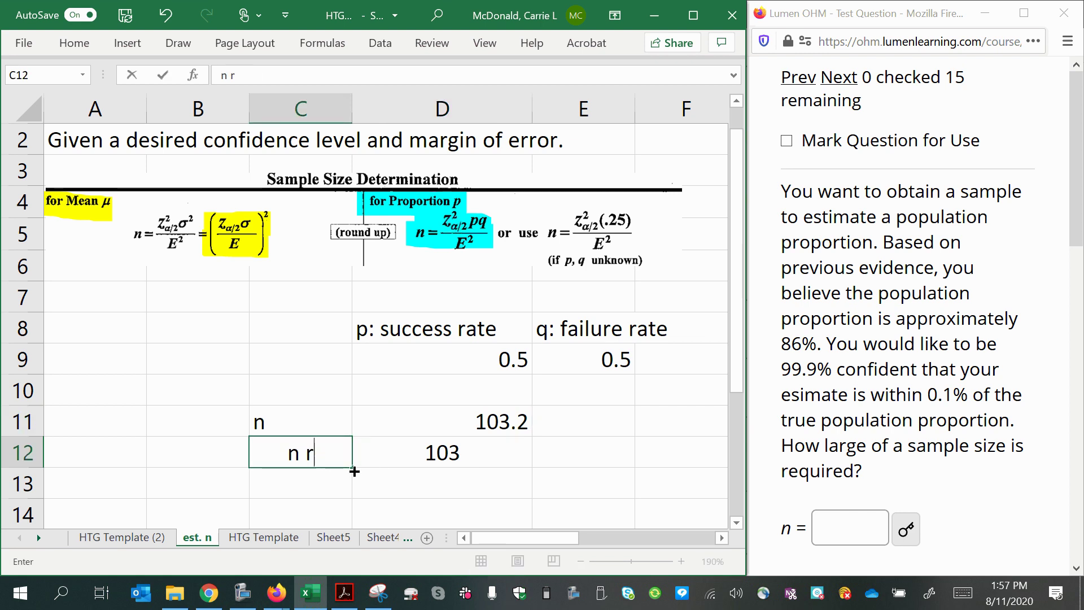
type("up")
left_click(389, 449)
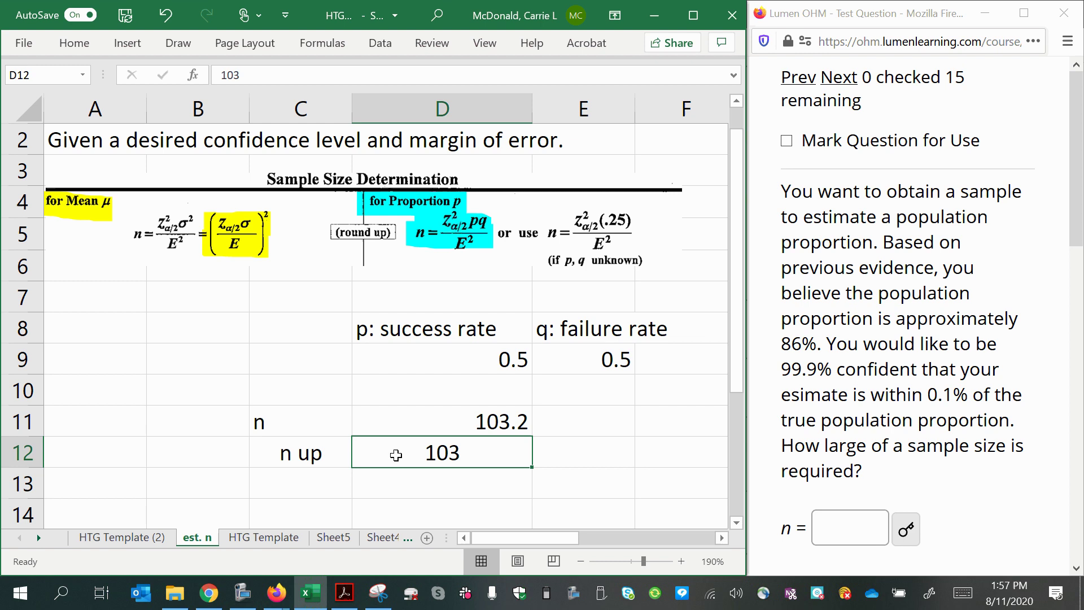
type("104")
key("Return")
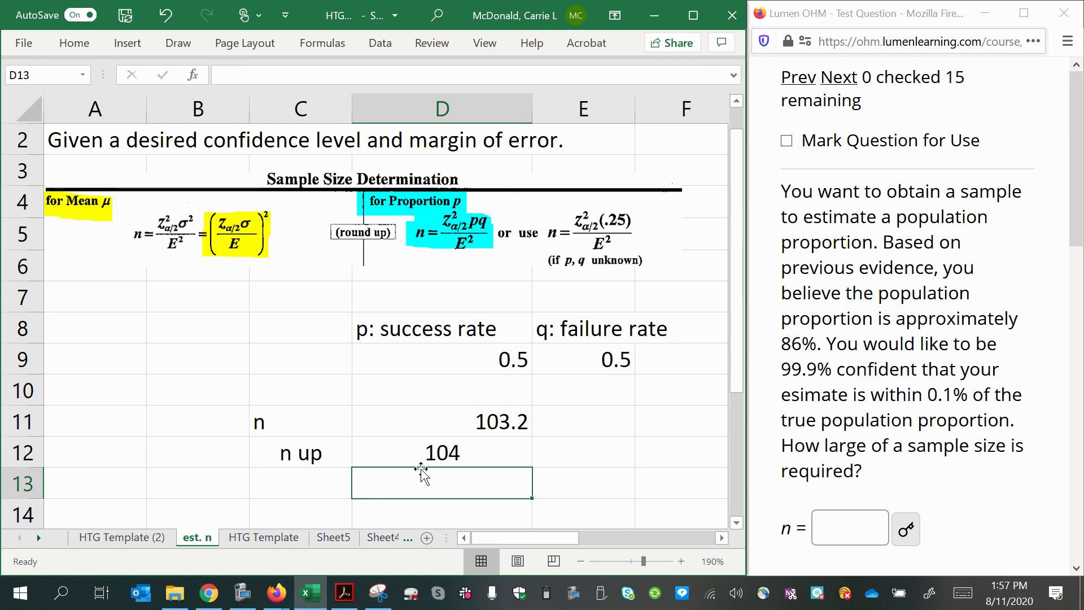
left_click_drag(333, 431, 404, 443)
right_click(405, 443)
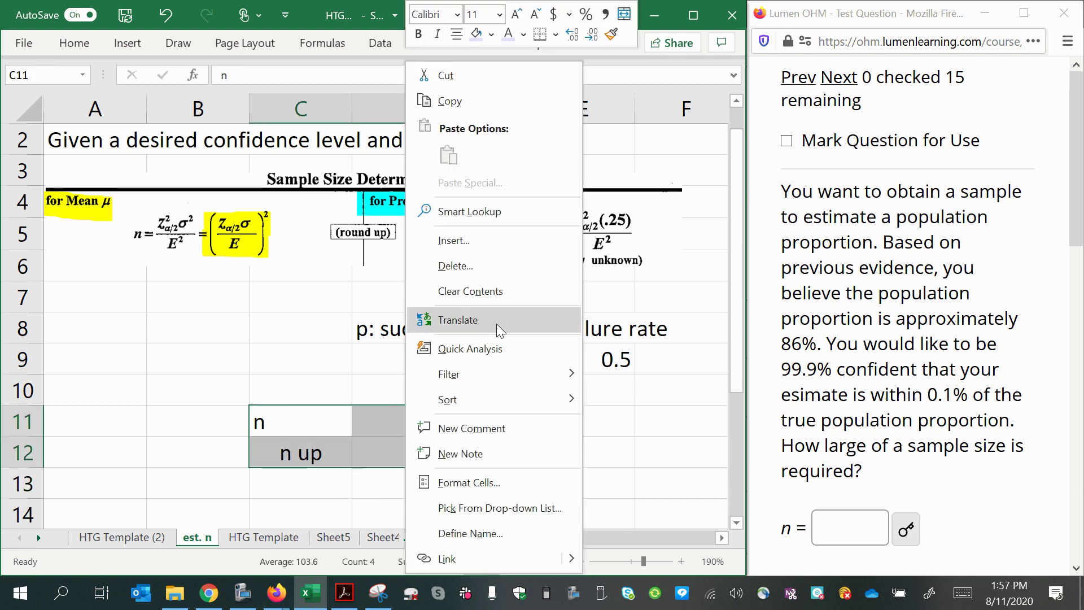
left_click(471, 292)
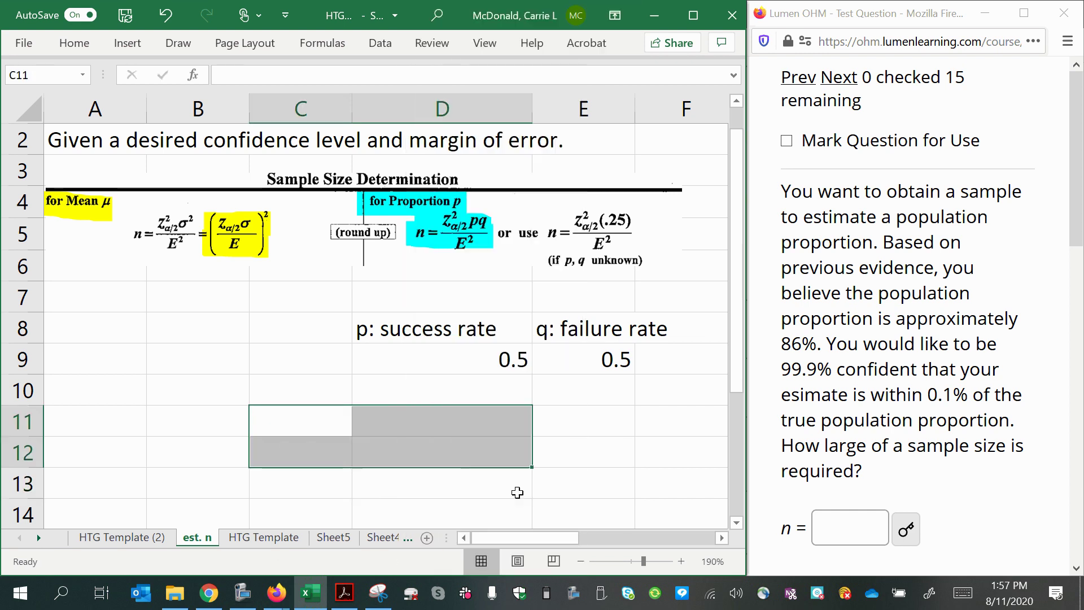
left_click(422, 489)
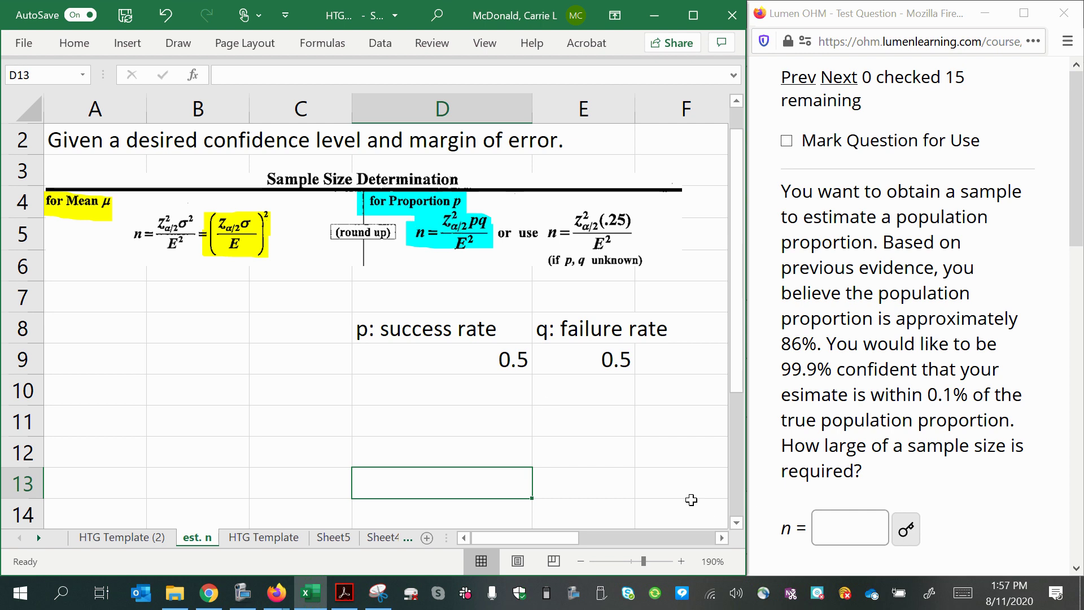
left_click(785, 193)
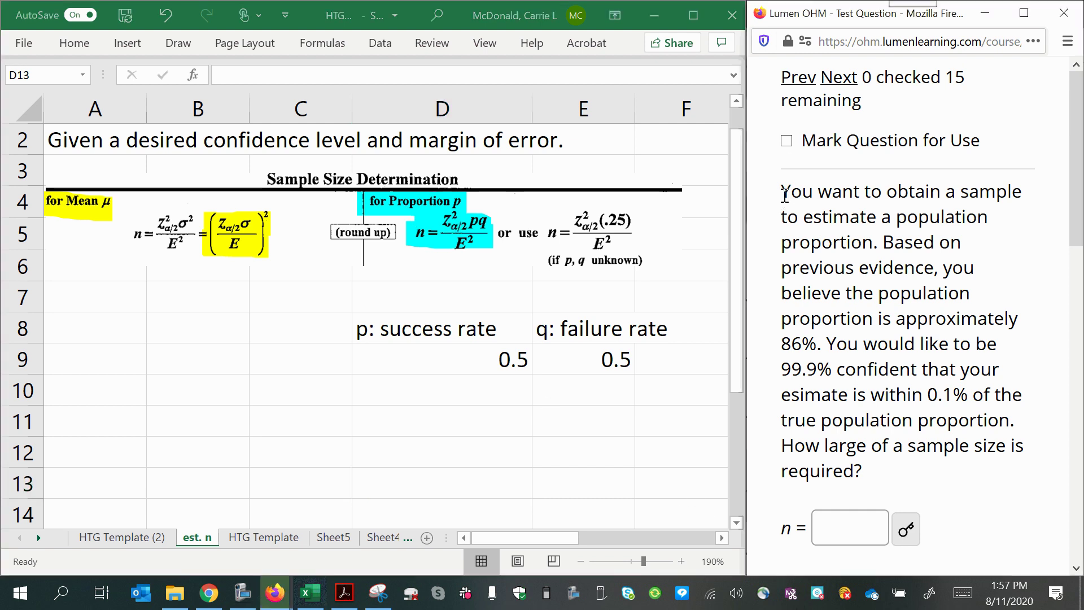
left_click_drag(785, 194, 1008, 194)
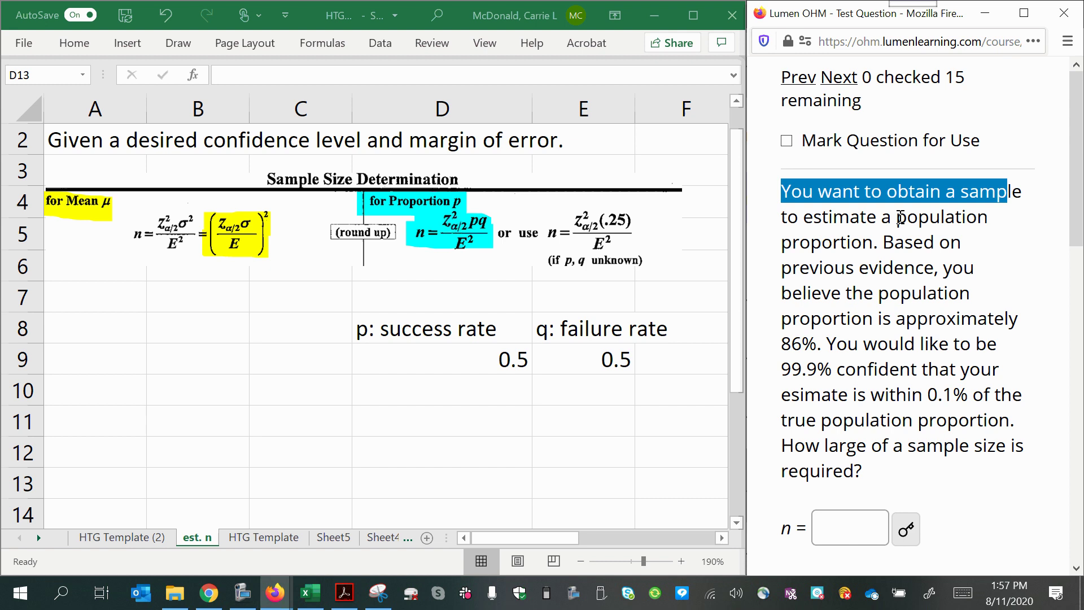
left_click_drag(782, 219, 873, 240)
left_click_drag(783, 243, 874, 243)
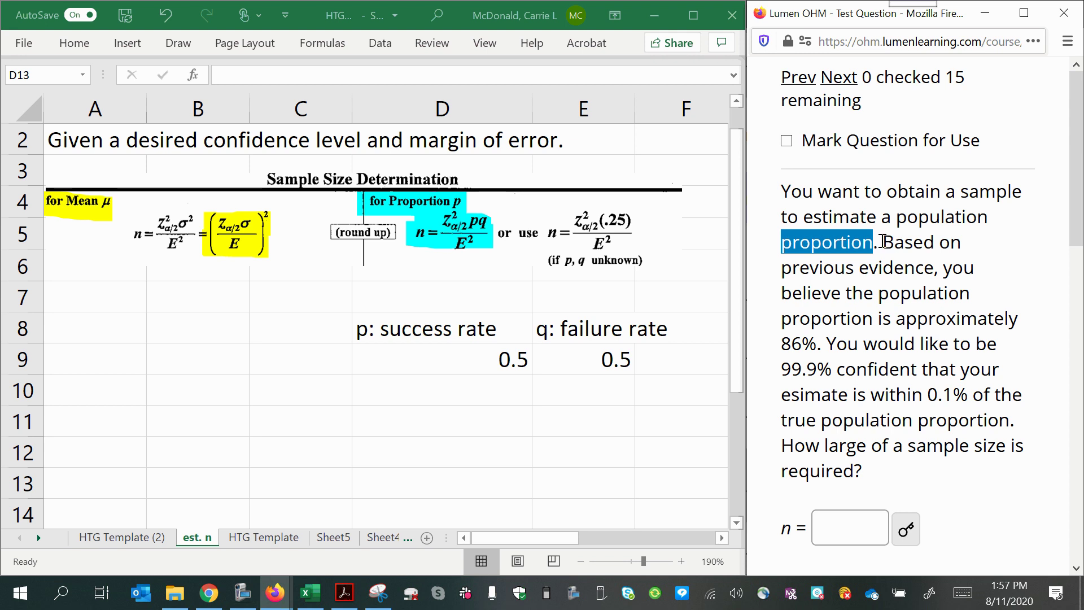
left_click_drag(884, 242, 934, 268)
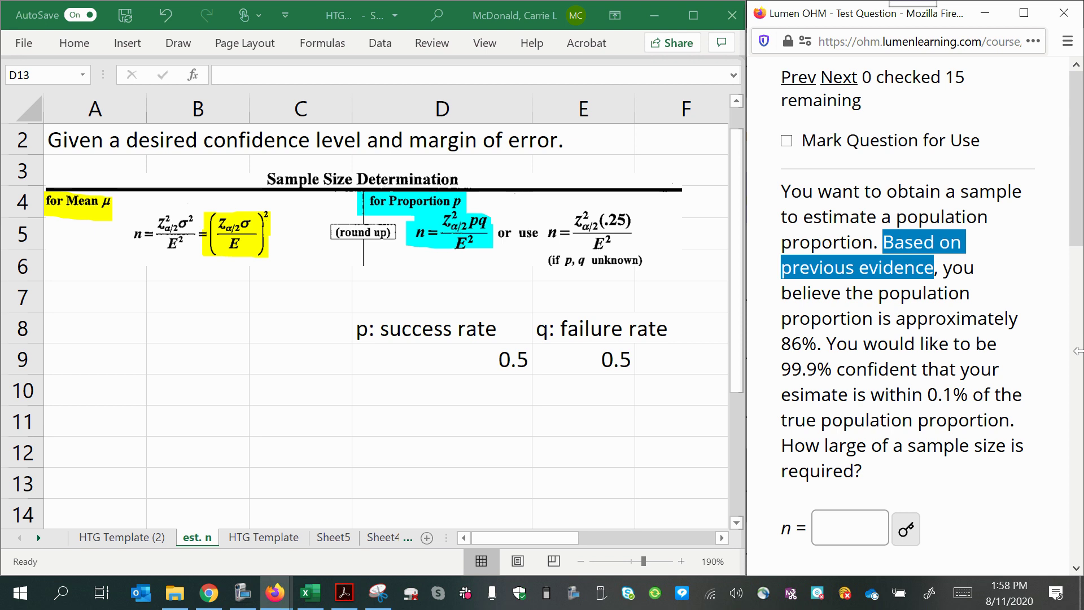
left_click(784, 347)
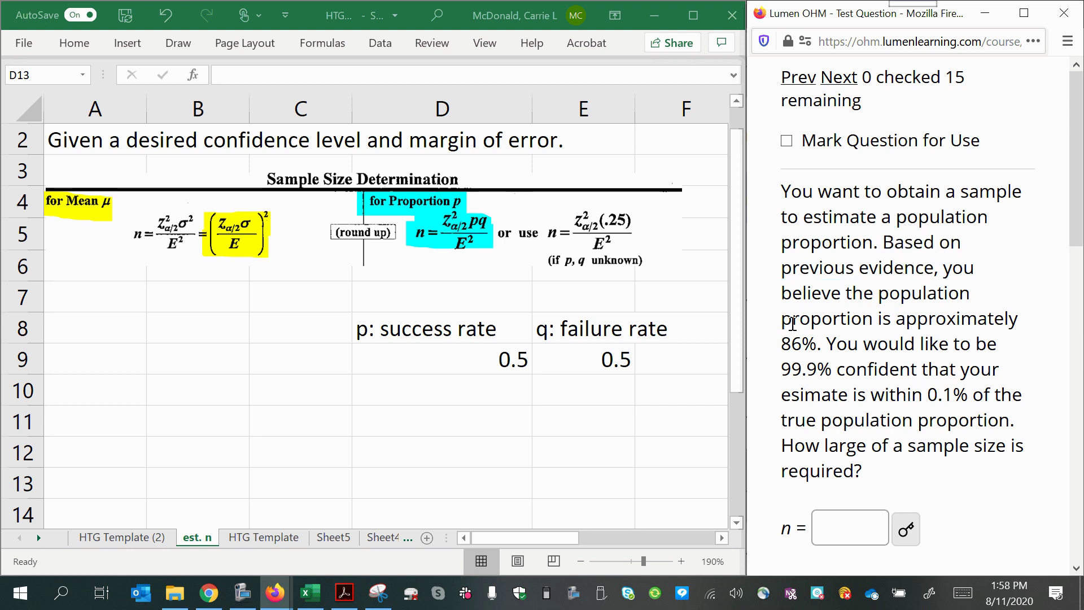
left_click_drag(878, 294, 870, 316)
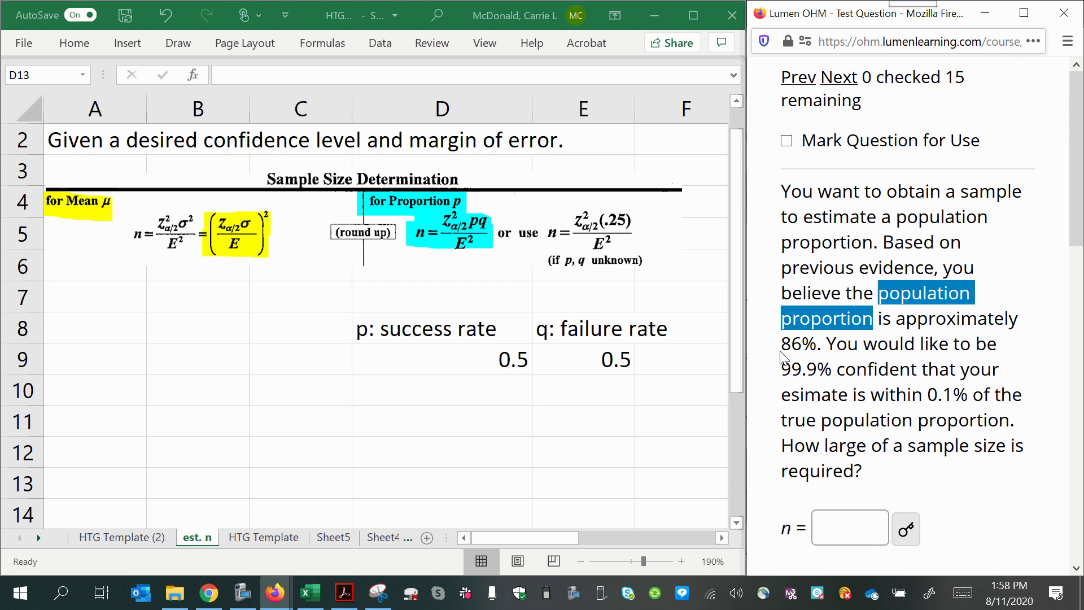
left_click_drag(782, 346, 818, 352)
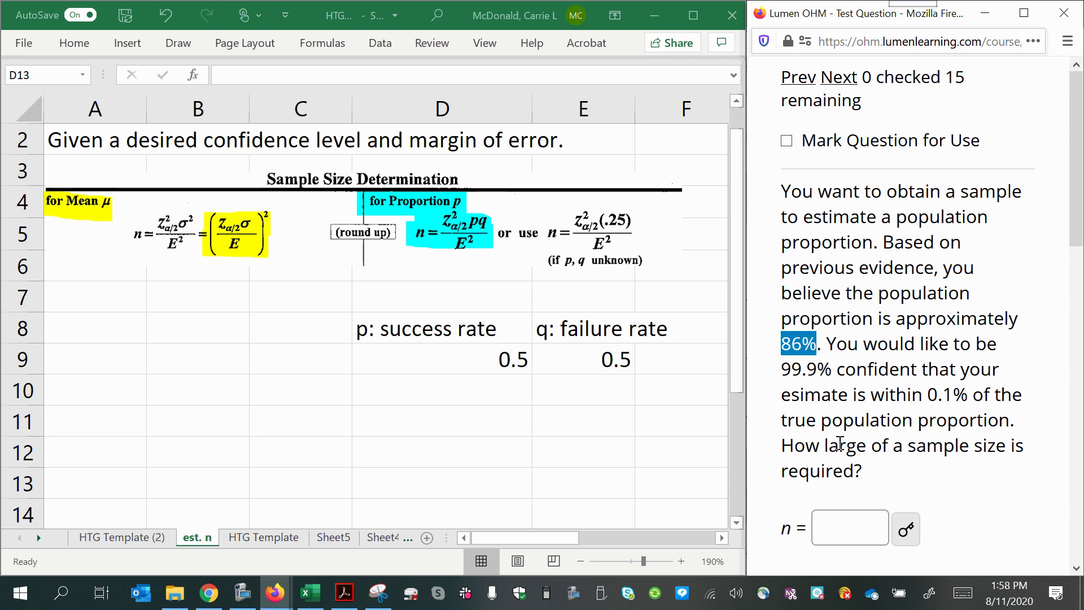
- Change p in D9 to 0.86 and set E9 to =1-D9, giving 0.14
left_click(508, 359)
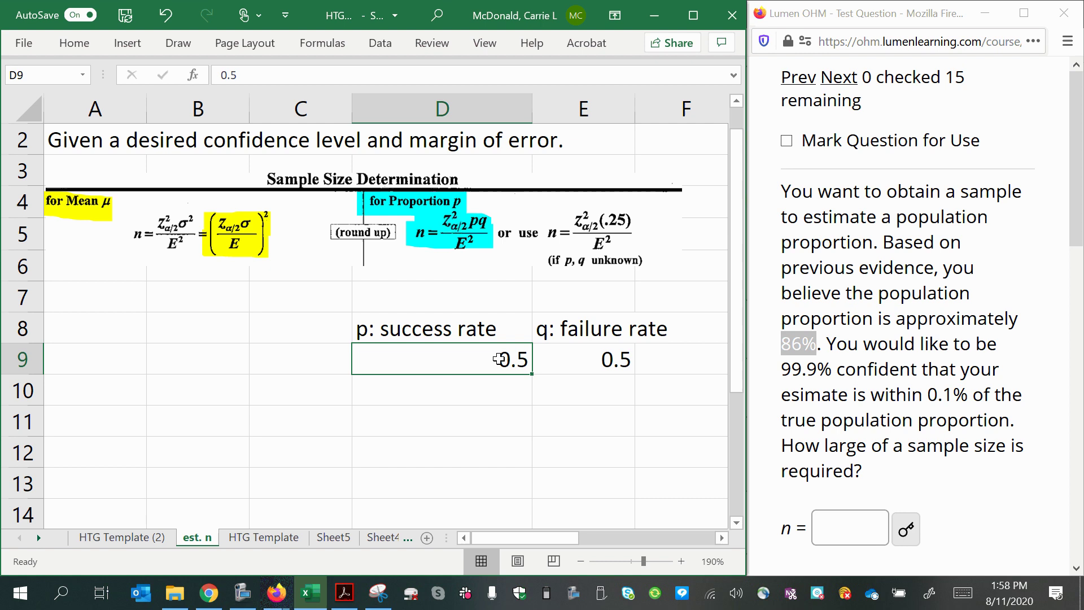
type("0.86")
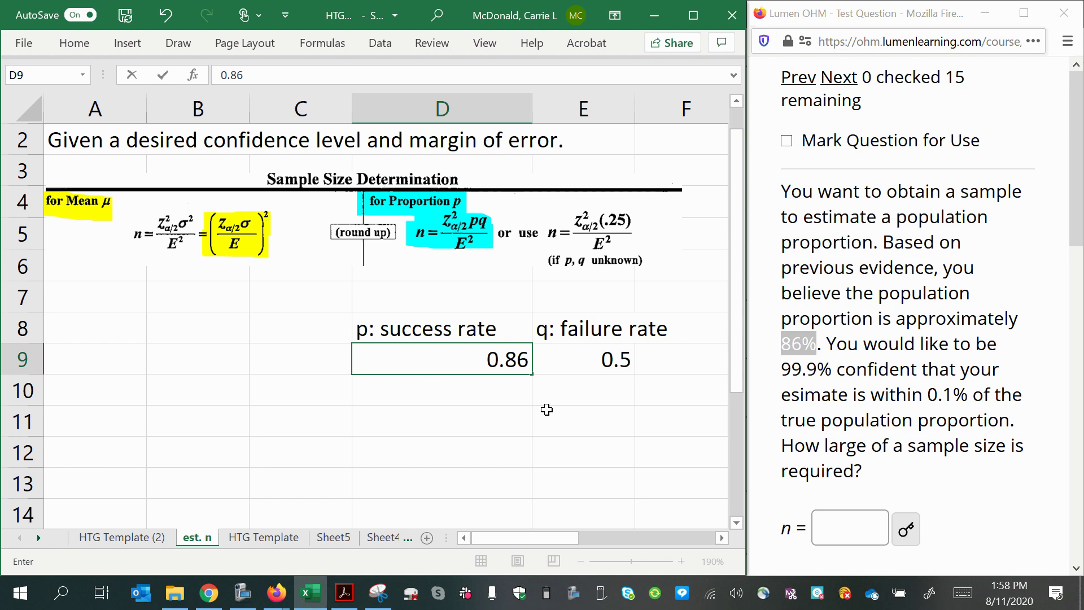
key("Tab")
type("=1-")
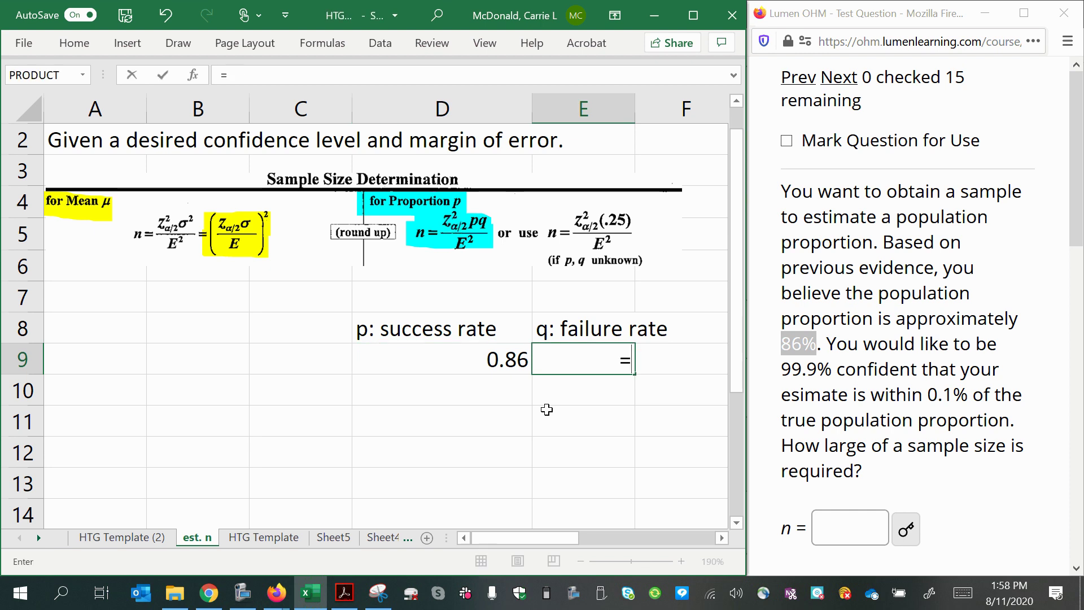
left_click(451, 362)
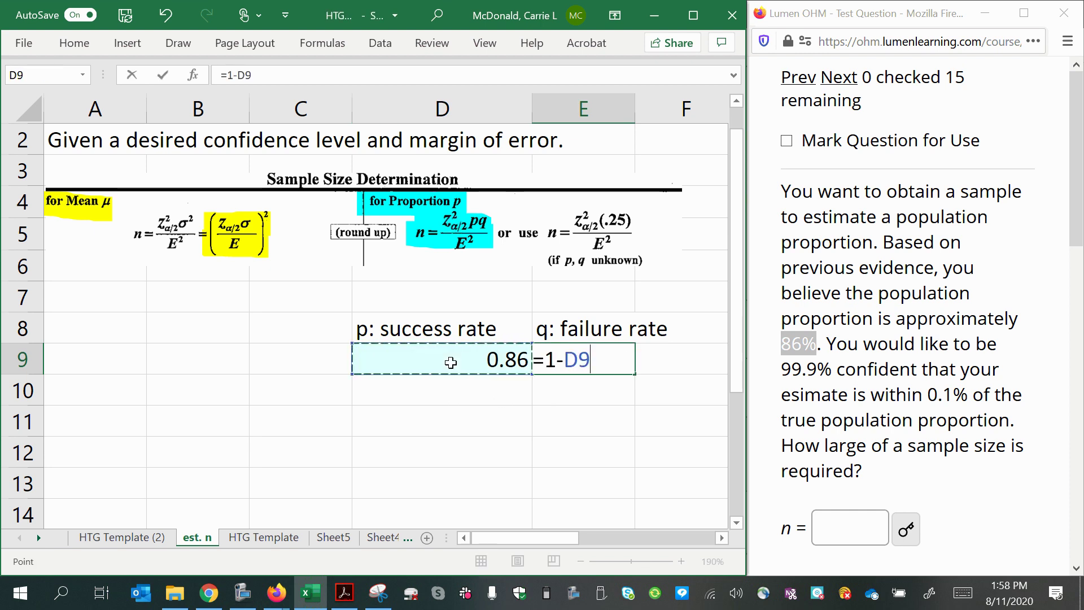
key("Return")
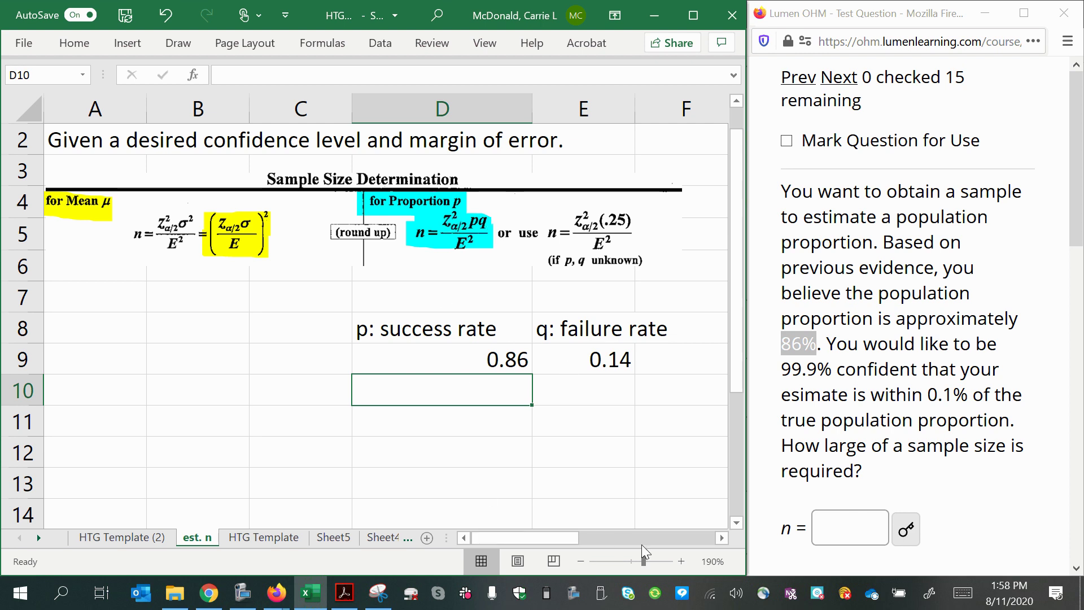
- Enter the success rate 0.86 in G8 of the answer table
left_click(722, 537)
left_click(722, 536)
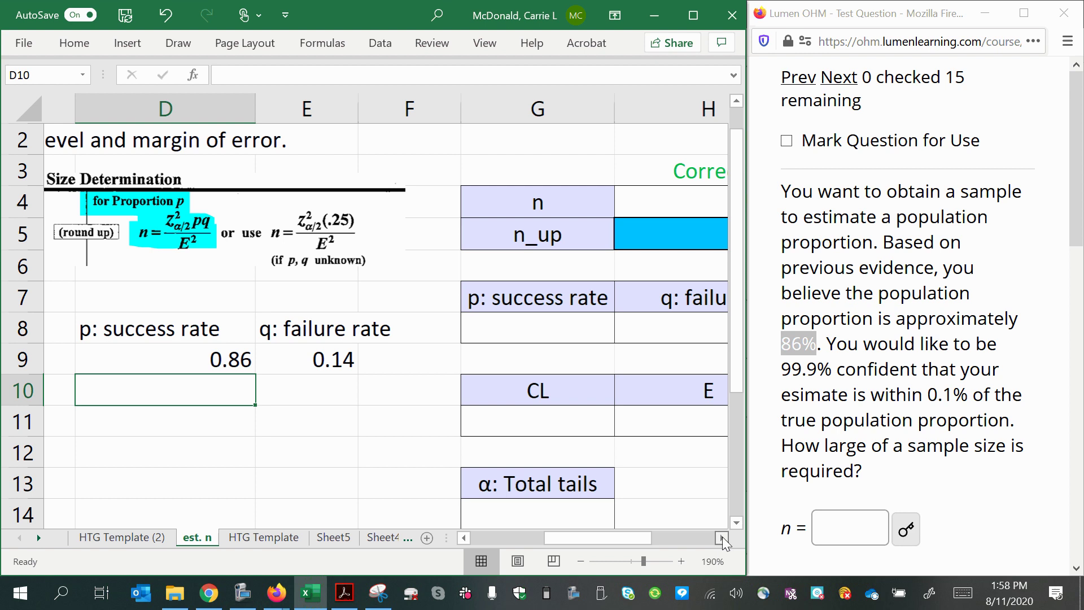
left_click(723, 537)
left_click(293, 368)
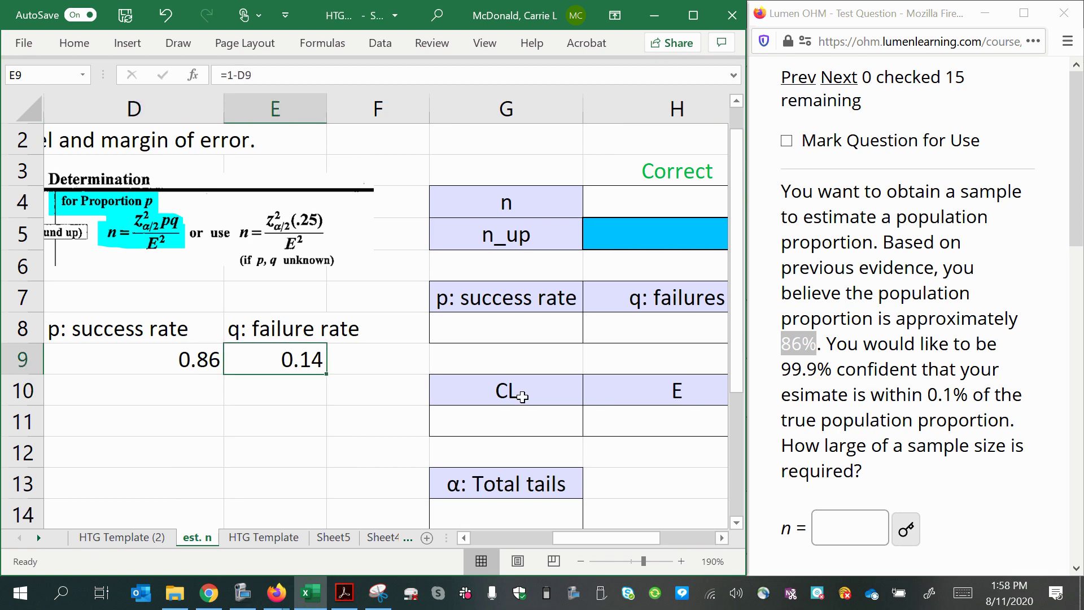
left_click(497, 333)
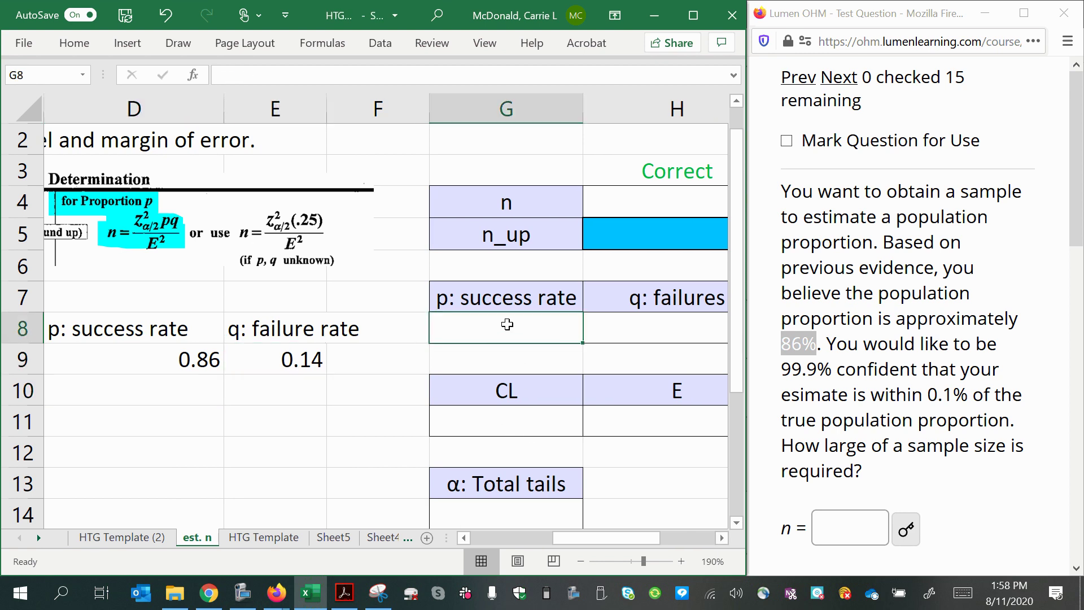
type(".86")
key("Tab")
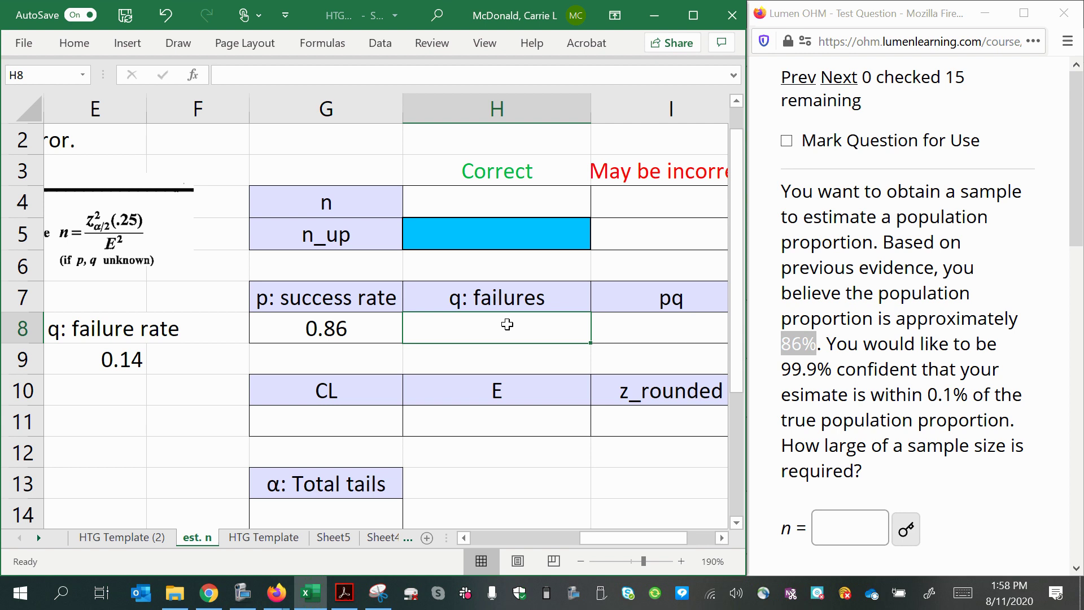
- Clear the contents of the scratch cells D8:E9
scroll(235, 380, "down", 2)
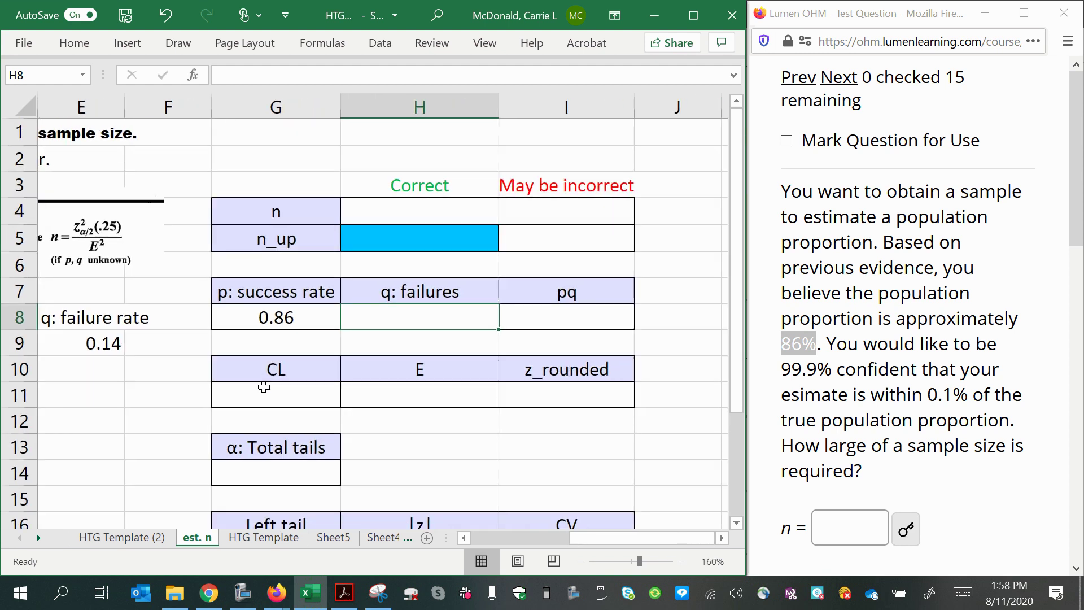
left_click(464, 538)
left_click(463, 538)
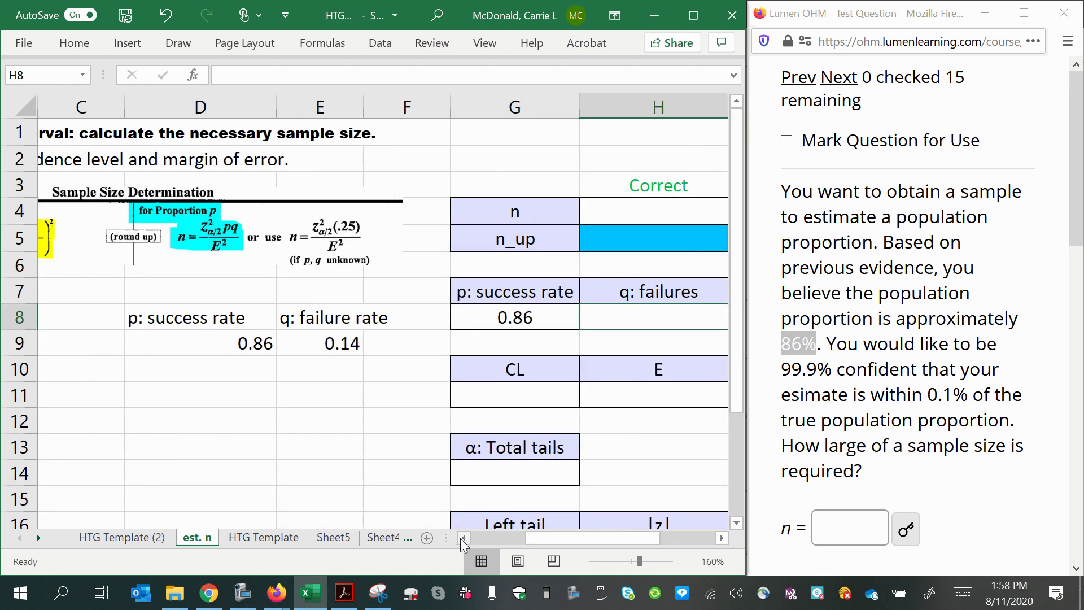
left_click(722, 538)
scroll(565, 484, "down", 1)
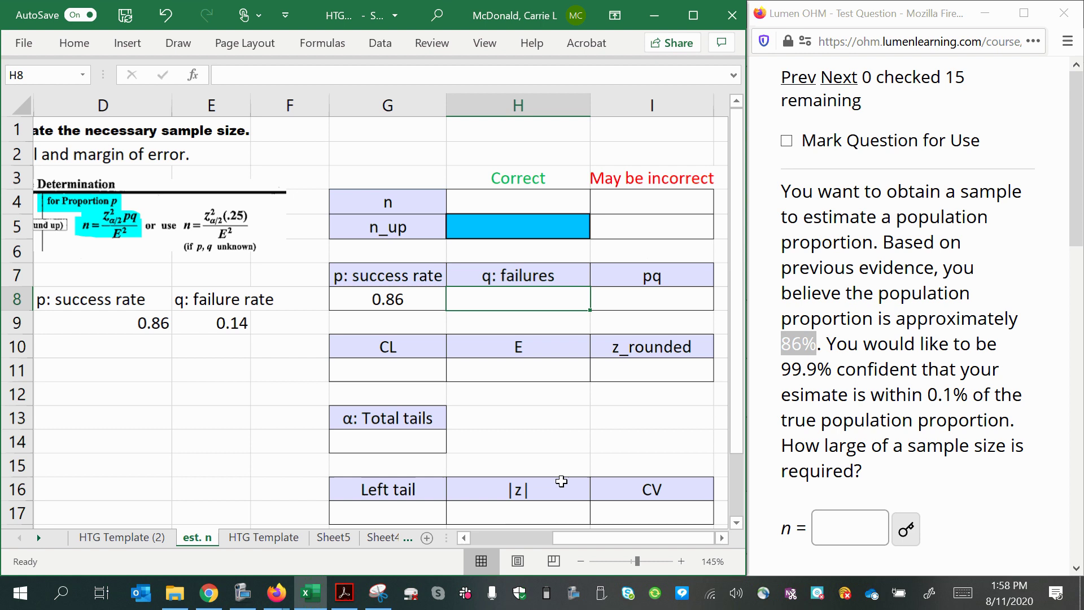
left_click_drag(51, 299, 181, 318)
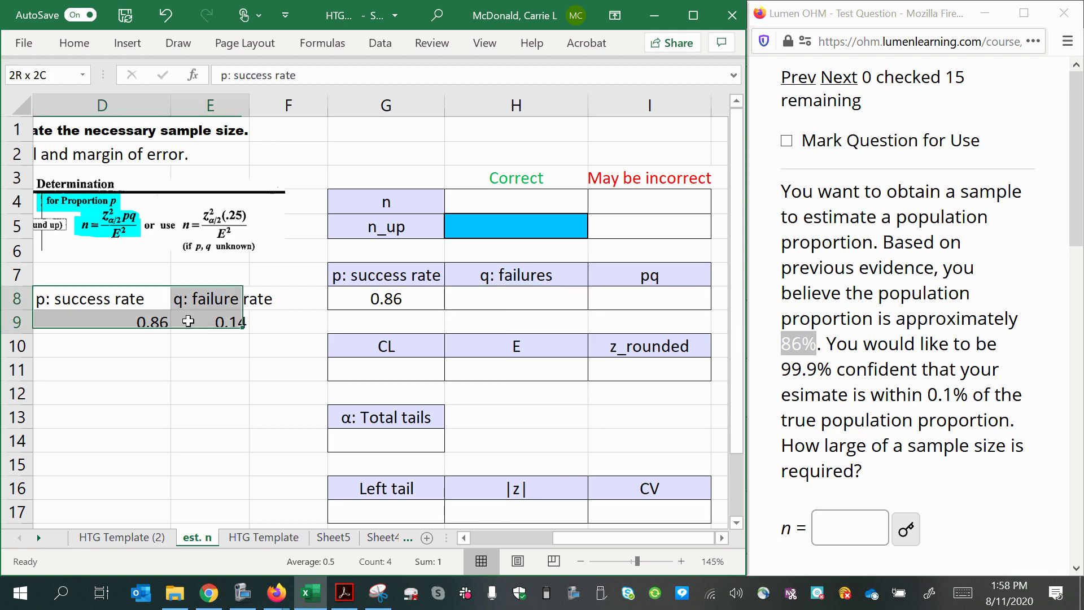
right_click(201, 319)
left_click(264, 291)
- Set q in H8 to =1-G8
left_click(409, 304)
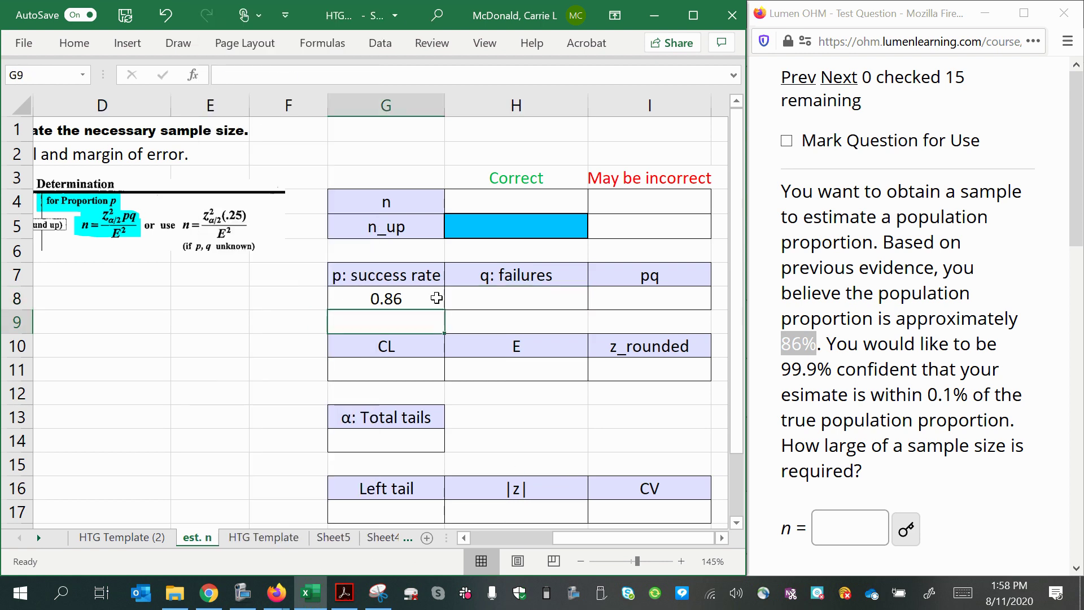
left_click(473, 298)
type("=")
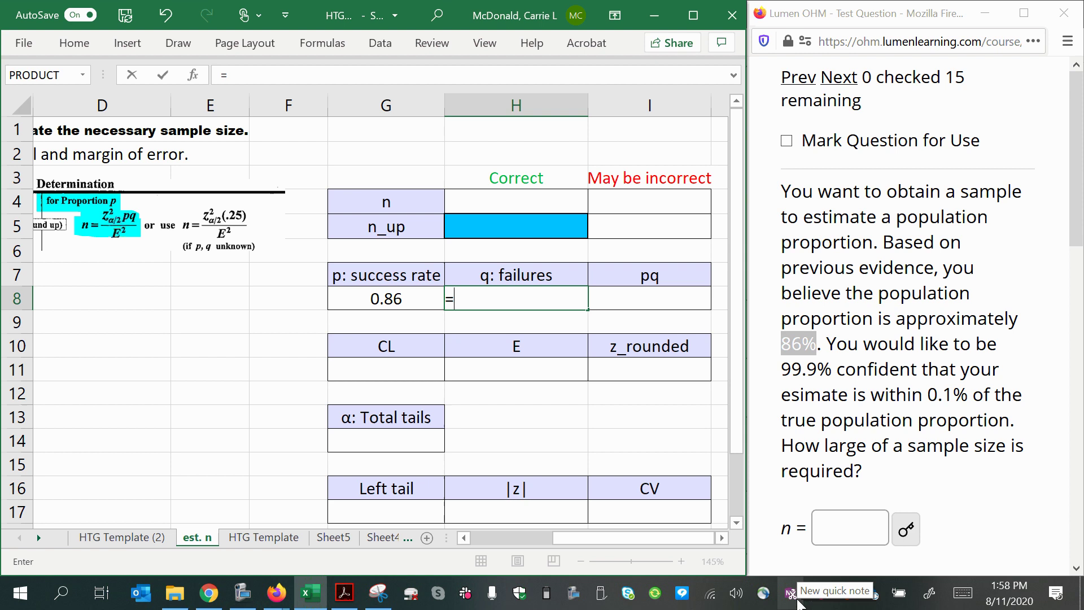
type("1-")
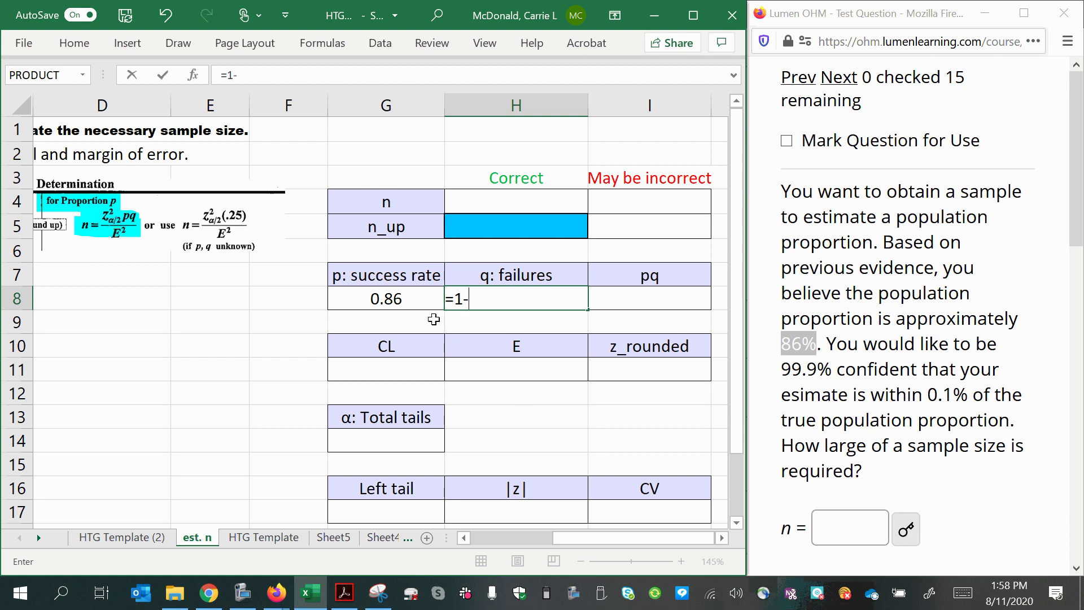
left_click(388, 300)
key("Return")
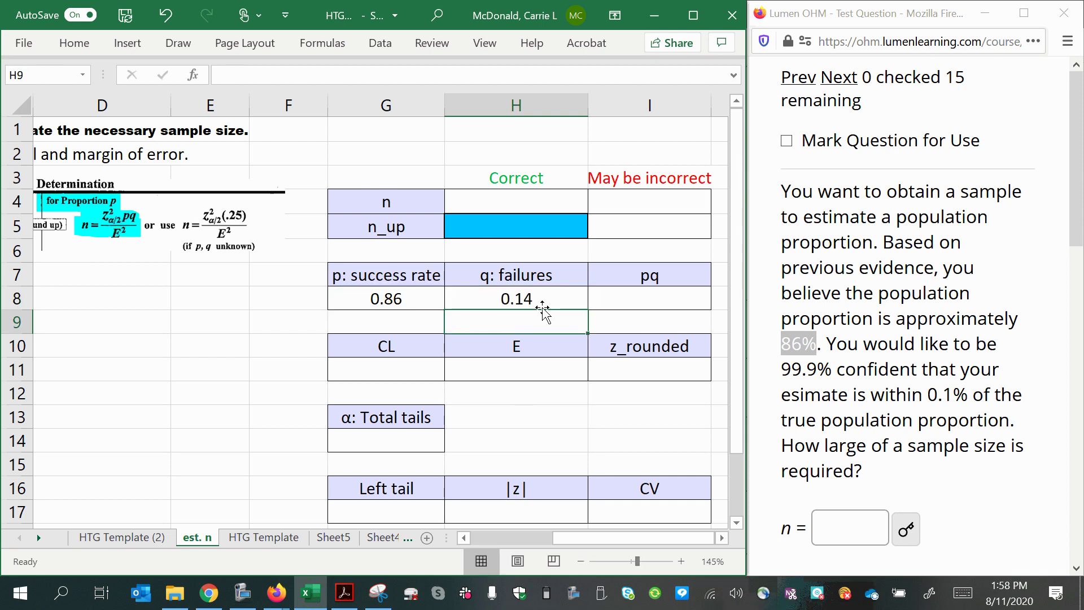
- Set pq in I8 to =G8*H8, giving 0.1204
left_click(597, 298)
type("=")
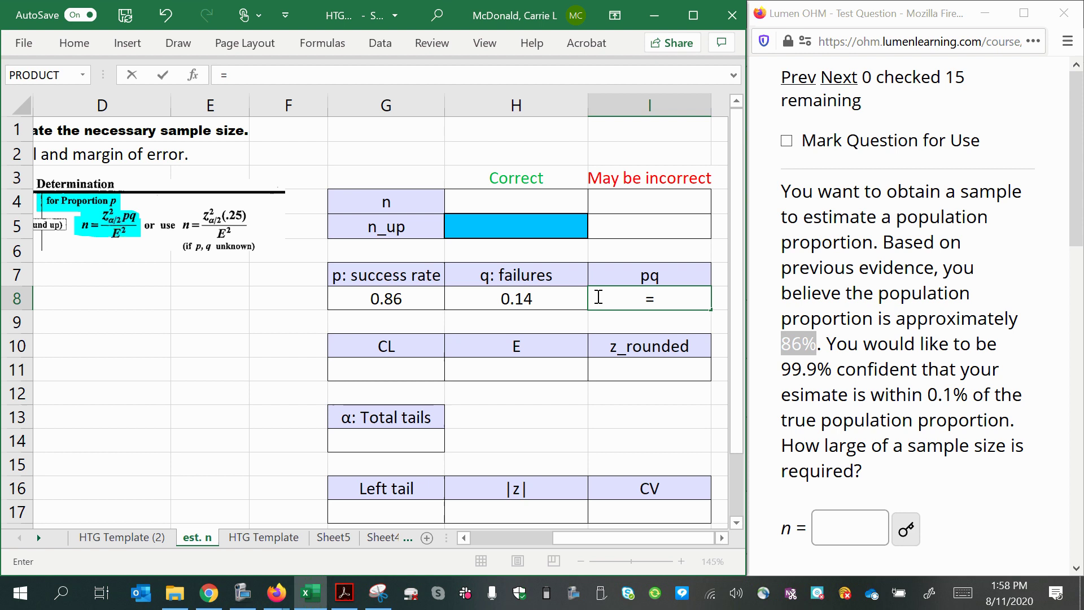
left_click(395, 302)
type("*")
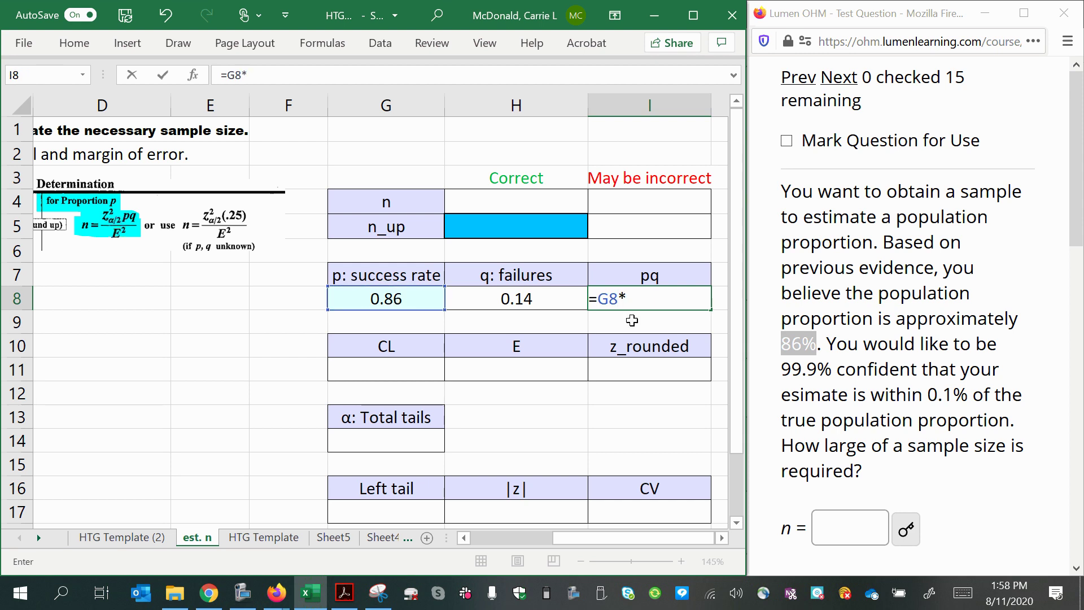
left_click(535, 295)
key("Return")
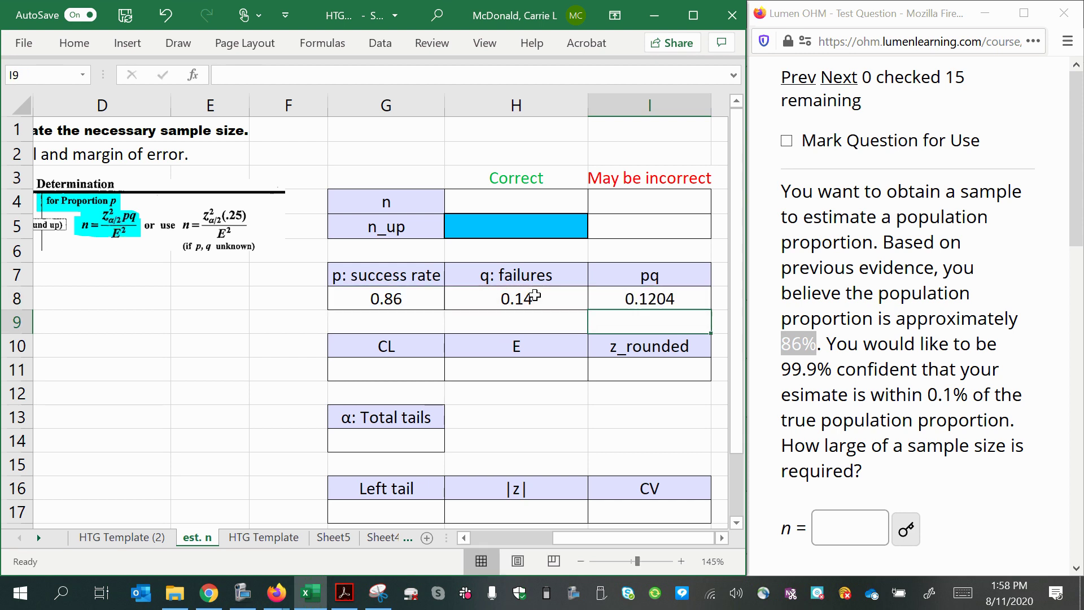
left_click(621, 302)
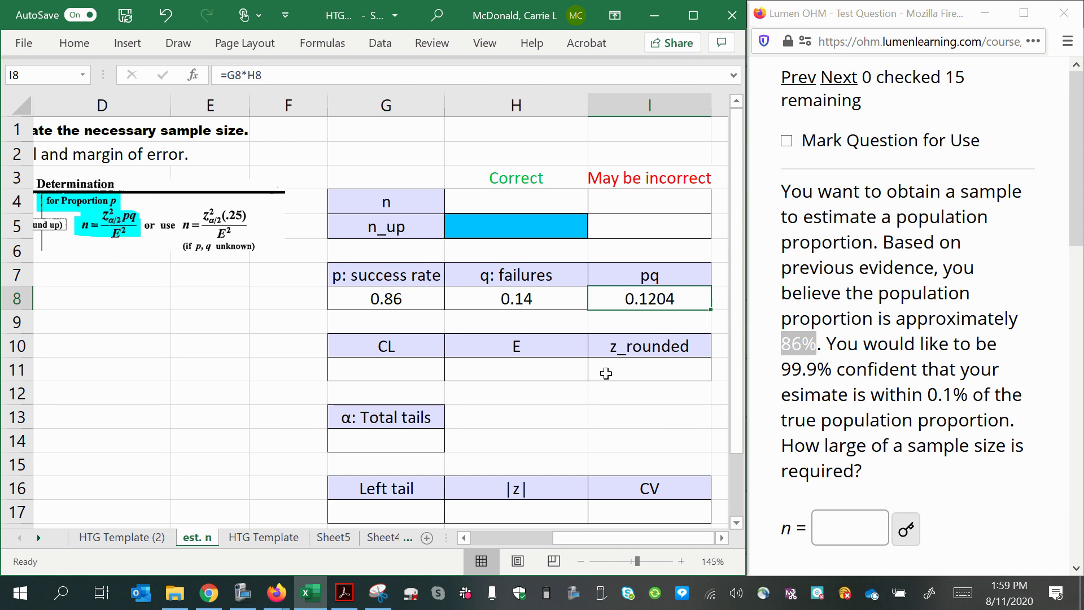
- Enter the 99.9% confidence level from the question as 0.999 in G11
left_click(399, 370)
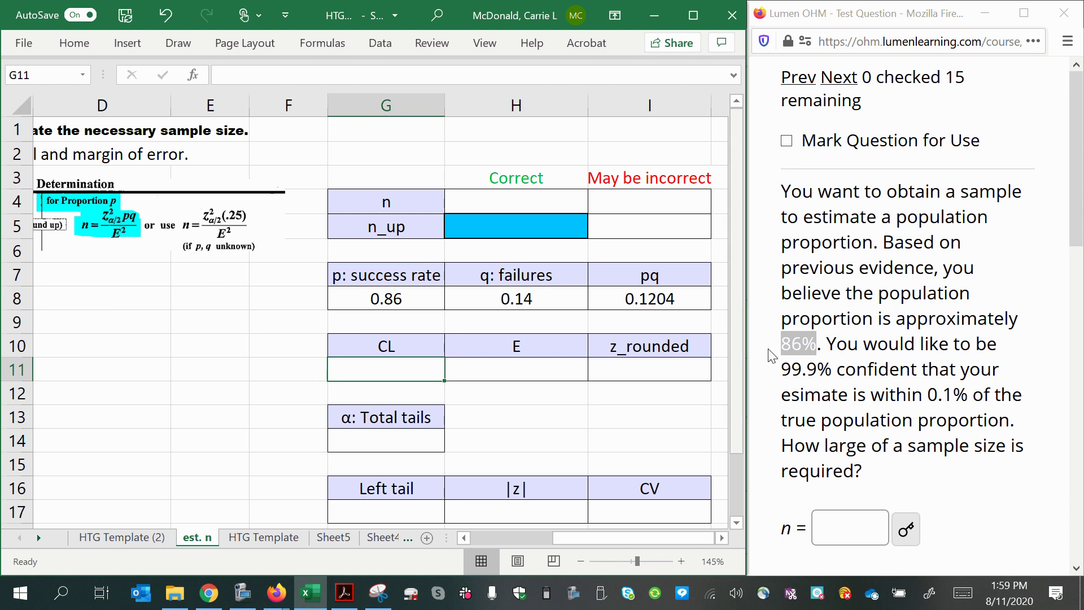
left_click(832, 342)
left_click_drag(832, 342, 922, 368)
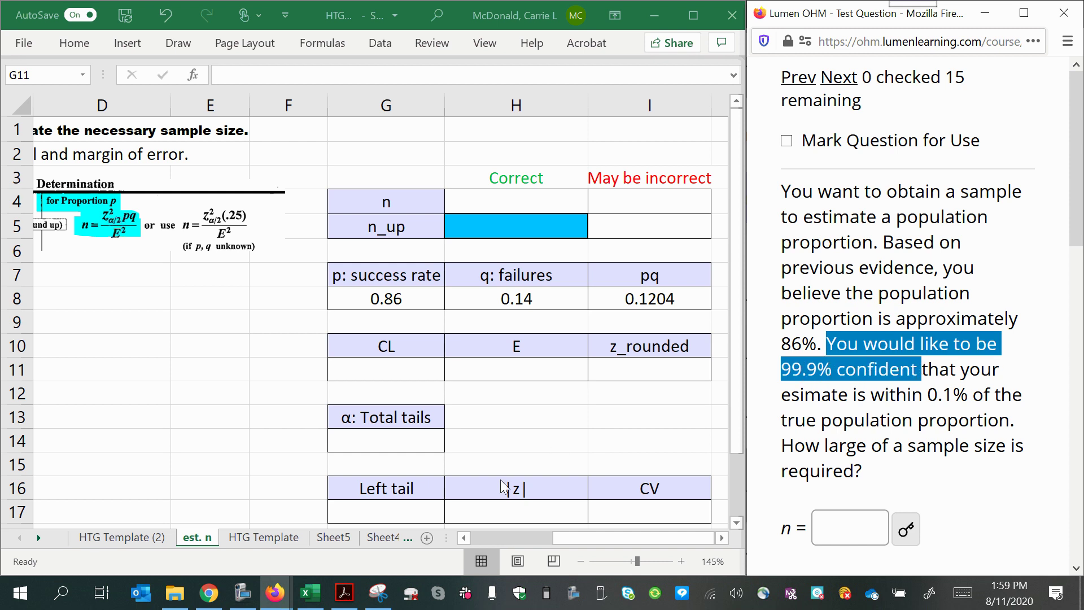
left_click(361, 366)
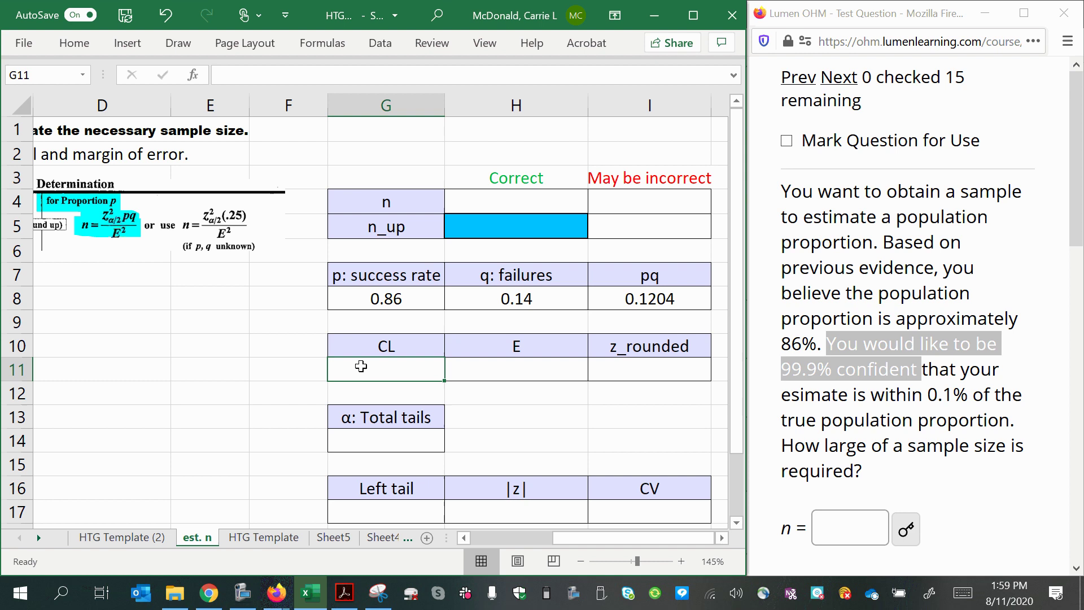
type(".999")
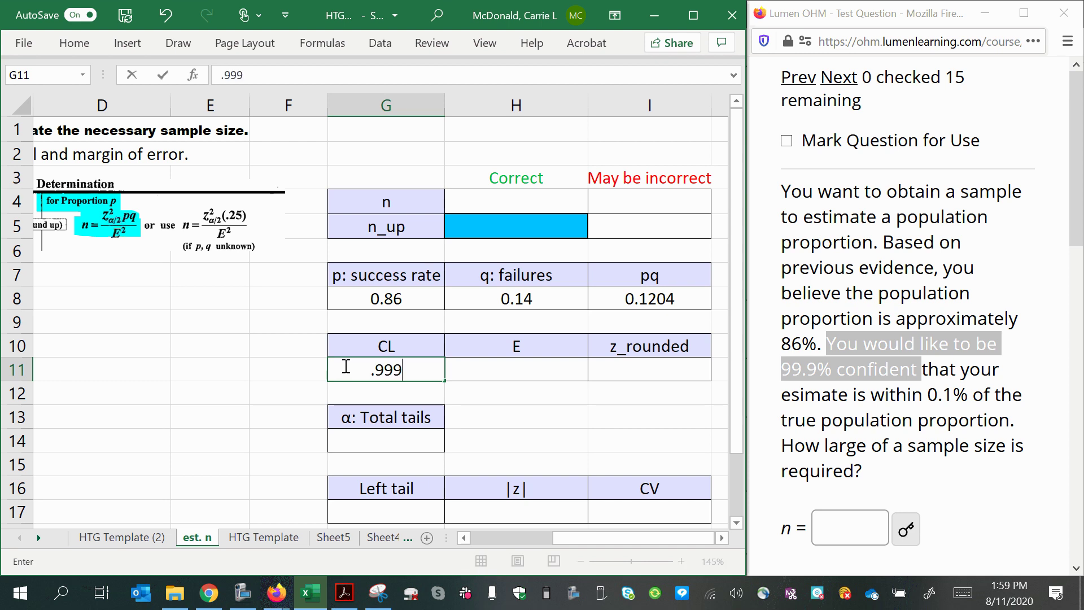
key("Return")
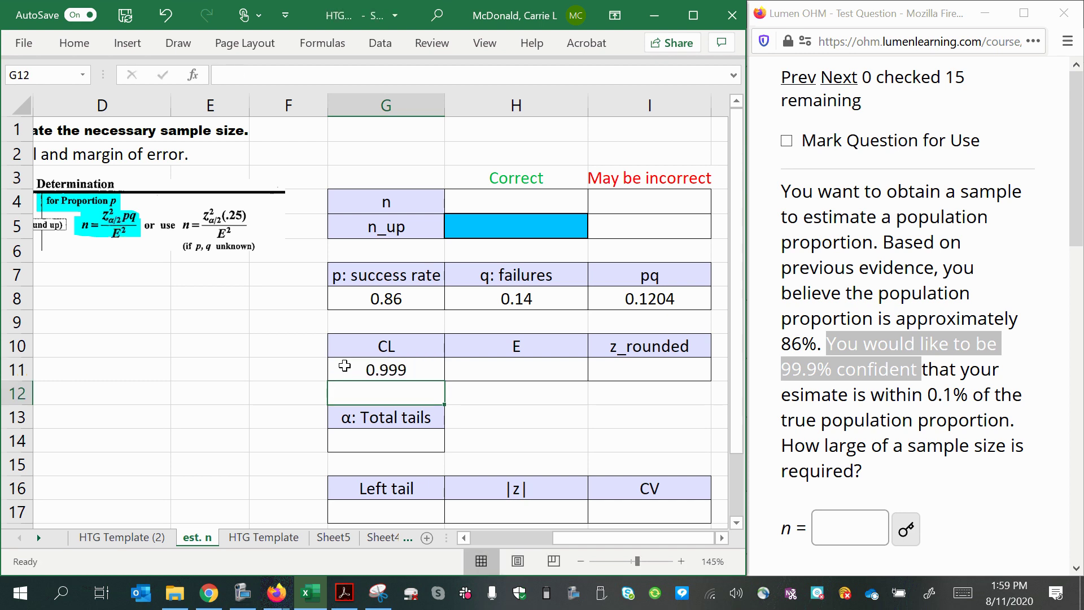
- Enter the 0.1% margin of error from the question as 0.001 in H11
left_click_drag(921, 375, 963, 402)
left_click(935, 370)
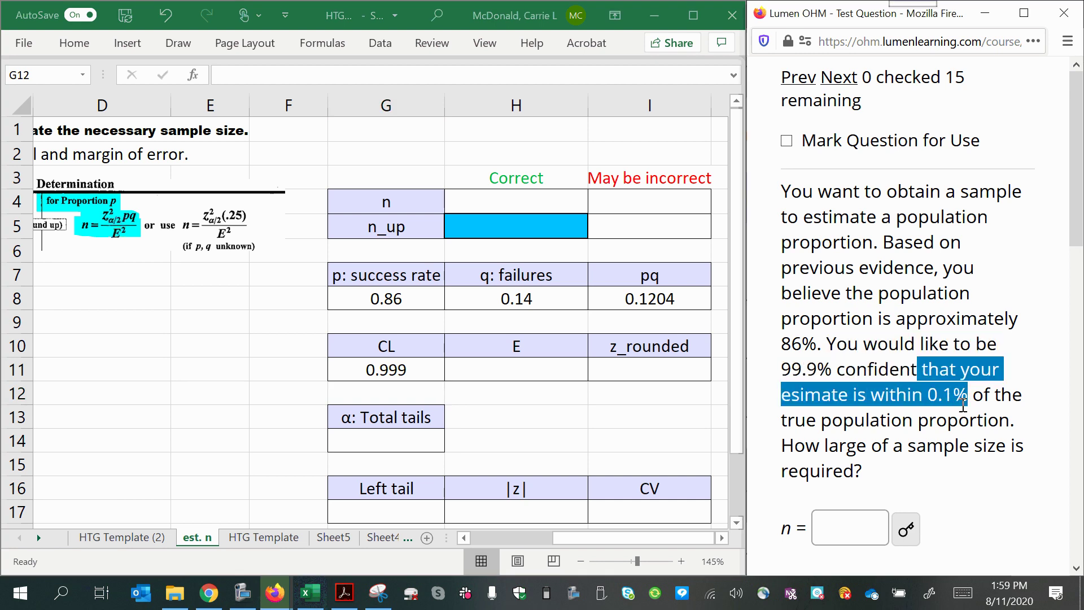
left_click(895, 402)
left_click_drag(871, 394, 969, 394)
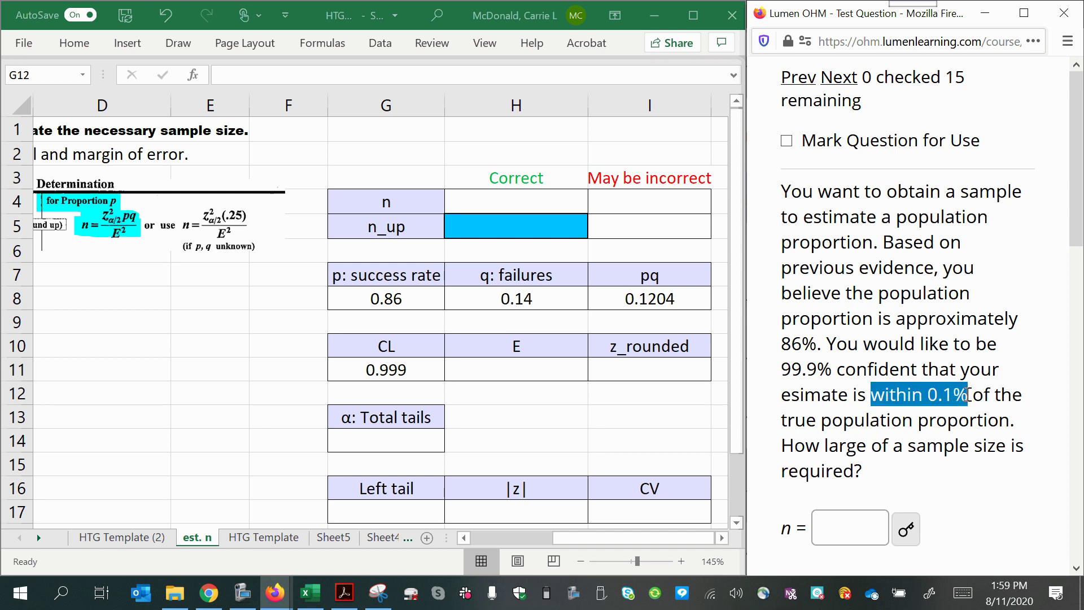
left_click(487, 371)
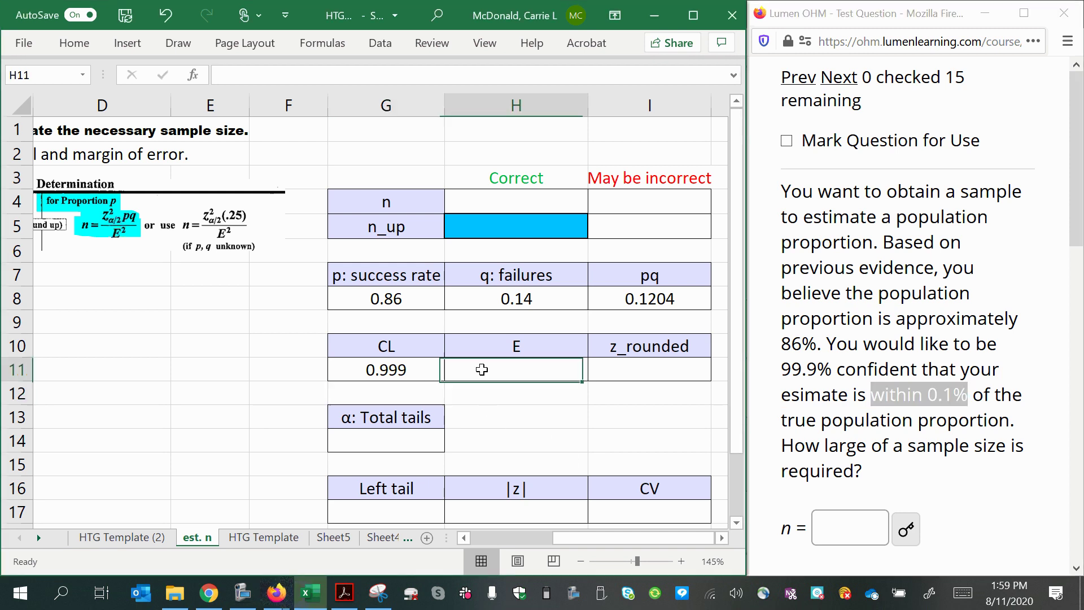
type(".001")
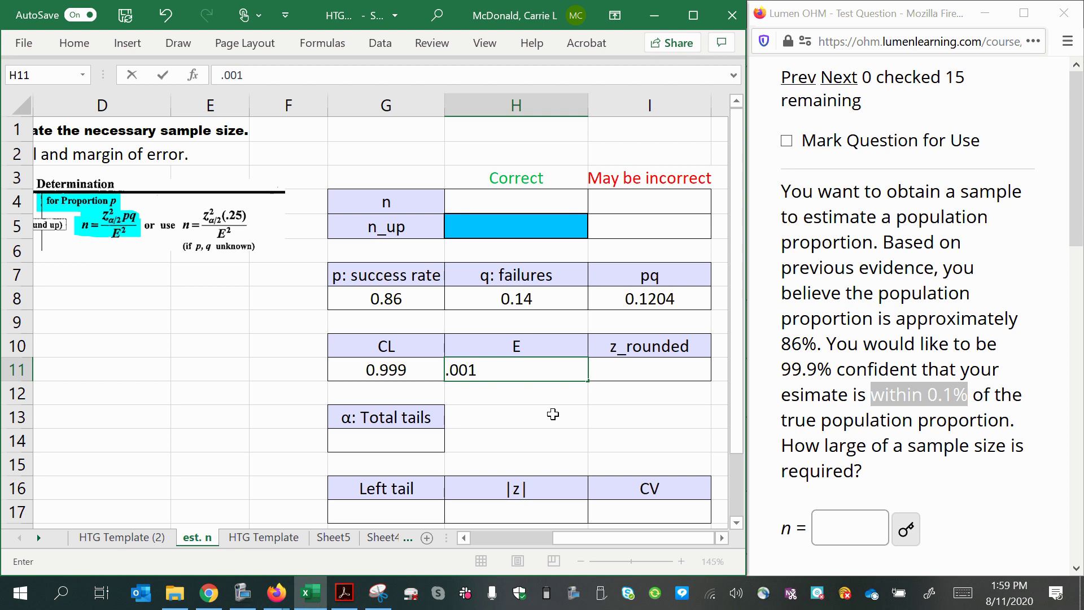
key("Return")
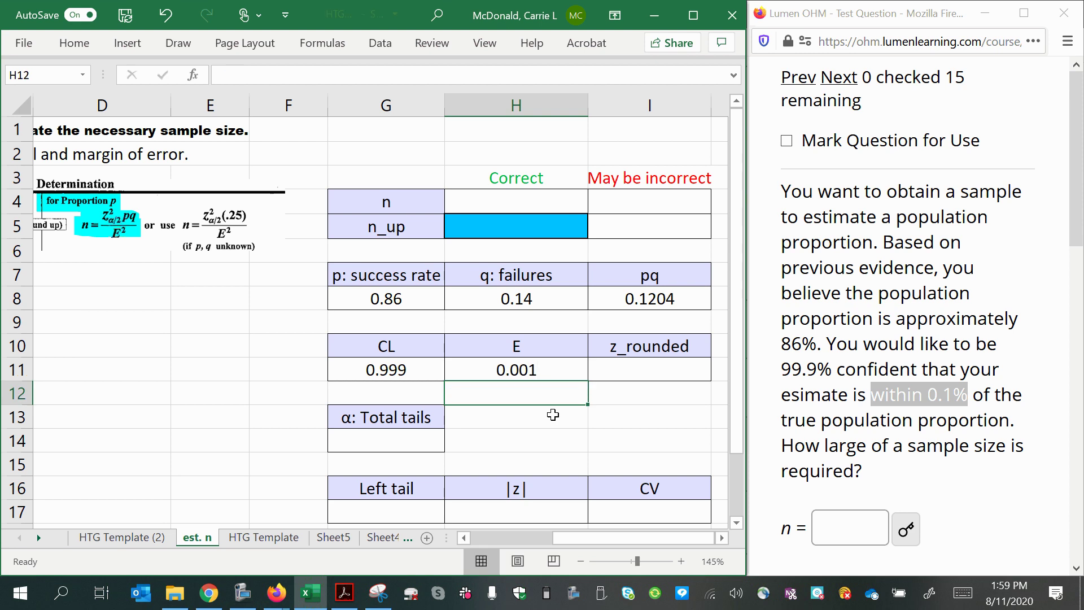
left_click(613, 371)
left_click(484, 353)
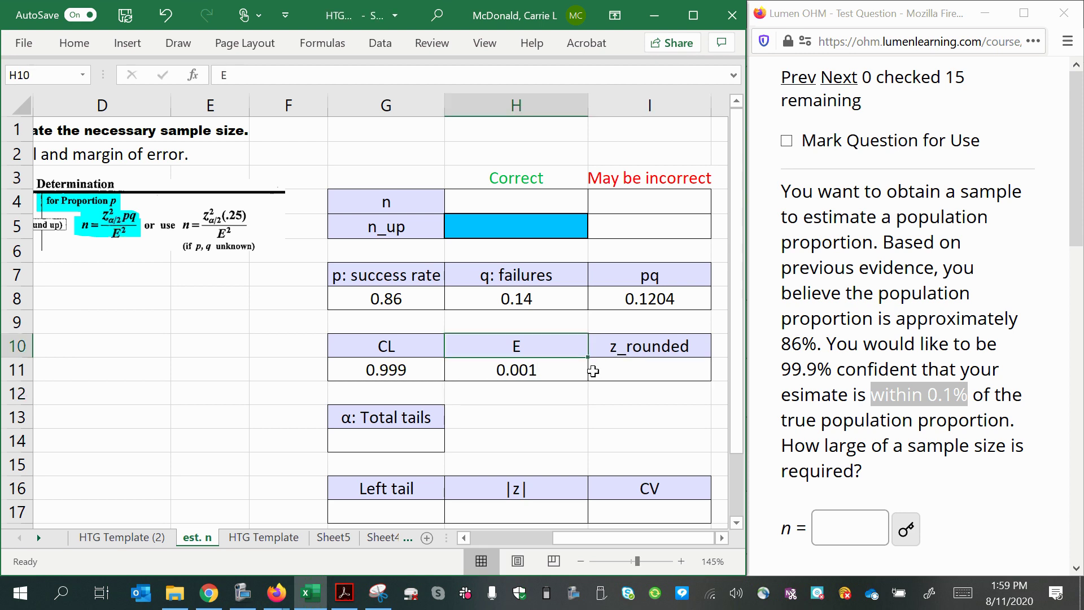
left_click(876, 394)
left_click_drag(873, 394, 927, 395)
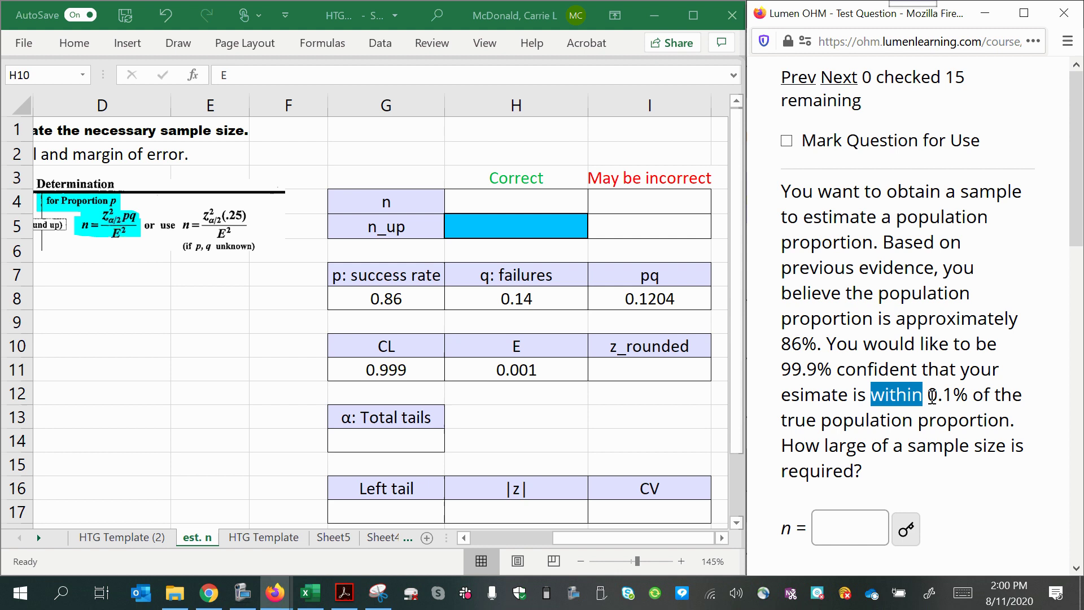
left_click(932, 395)
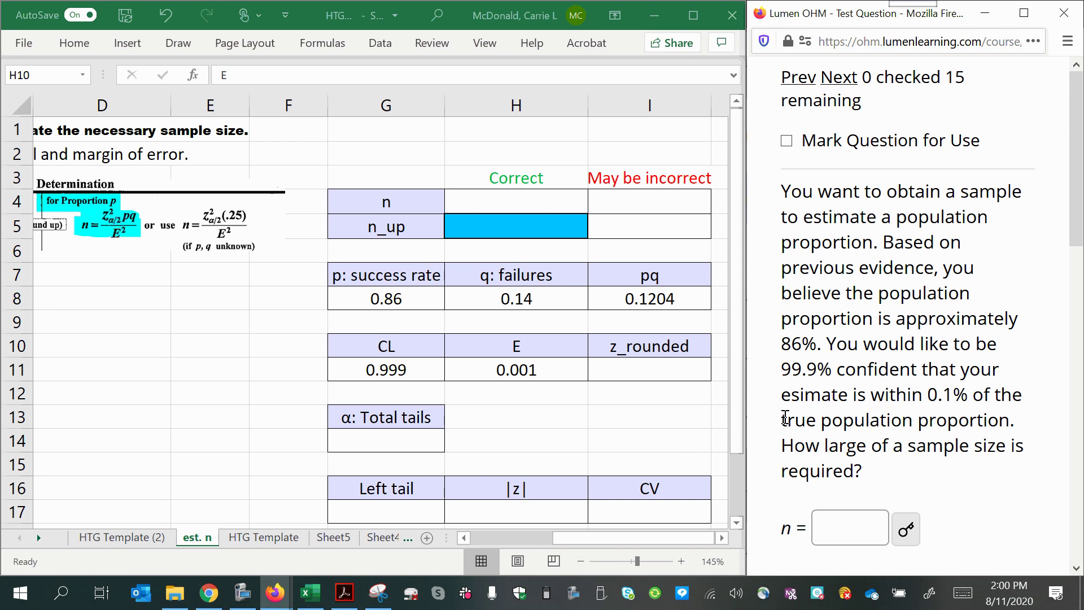
left_click_drag(785, 419, 1029, 435)
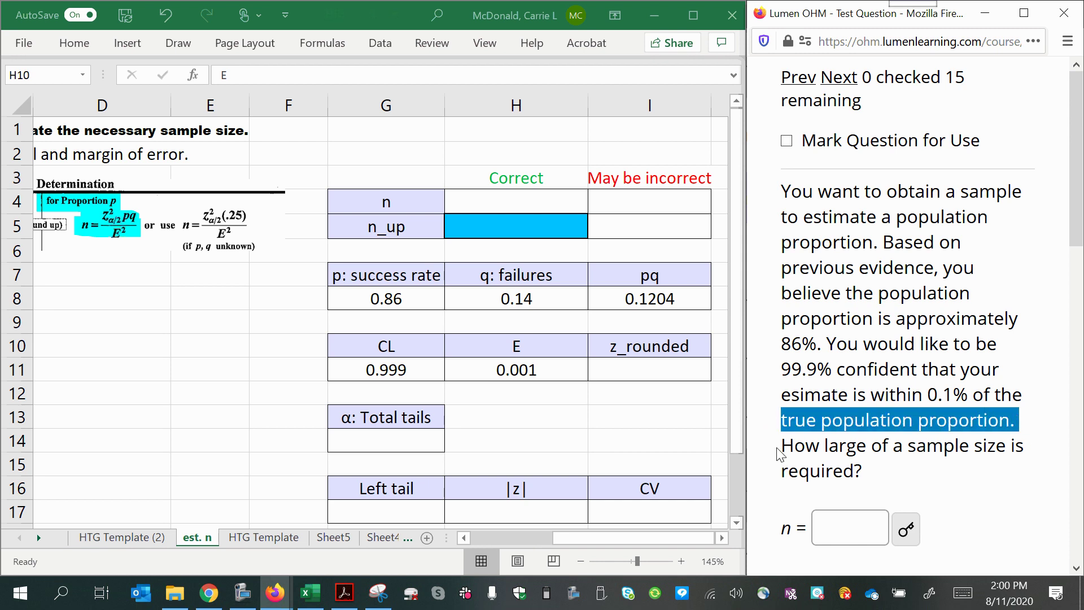
left_click(816, 445)
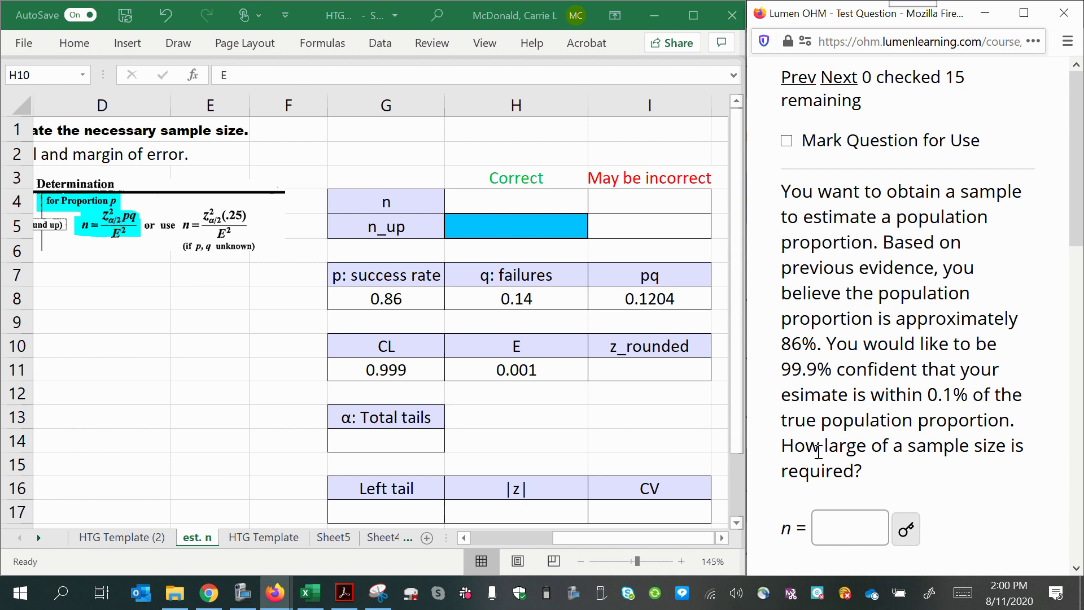
left_click_drag(800, 446, 879, 470)
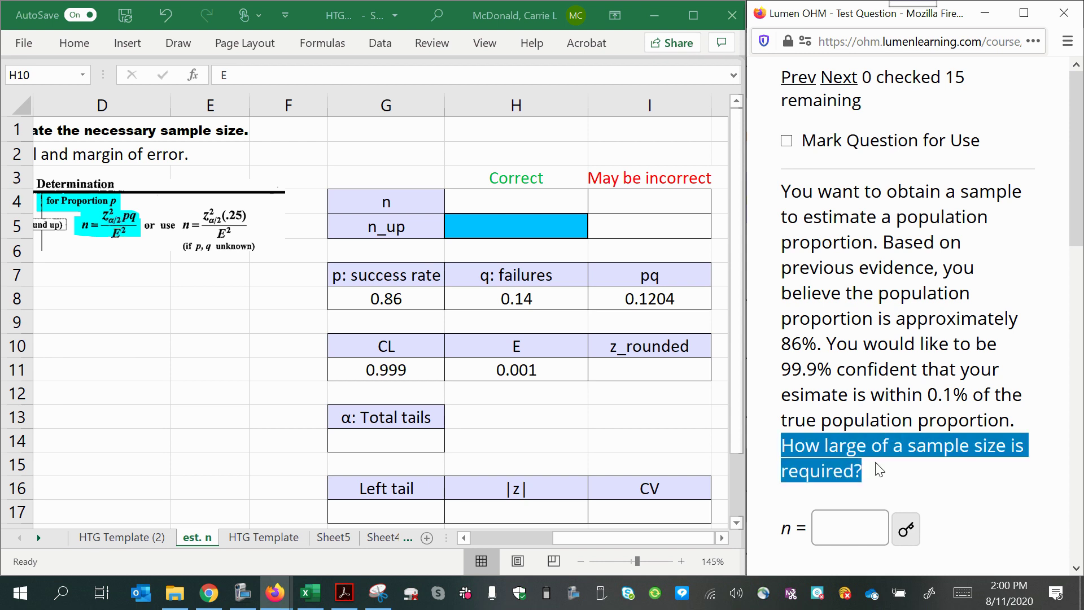
left_click(801, 452)
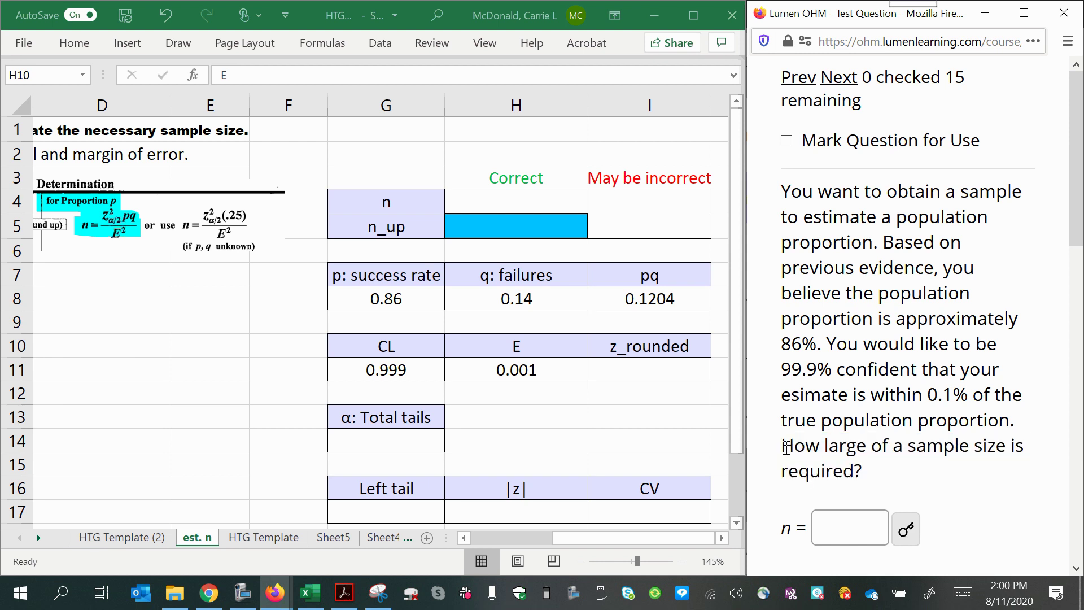
left_click_drag(786, 447, 1006, 473)
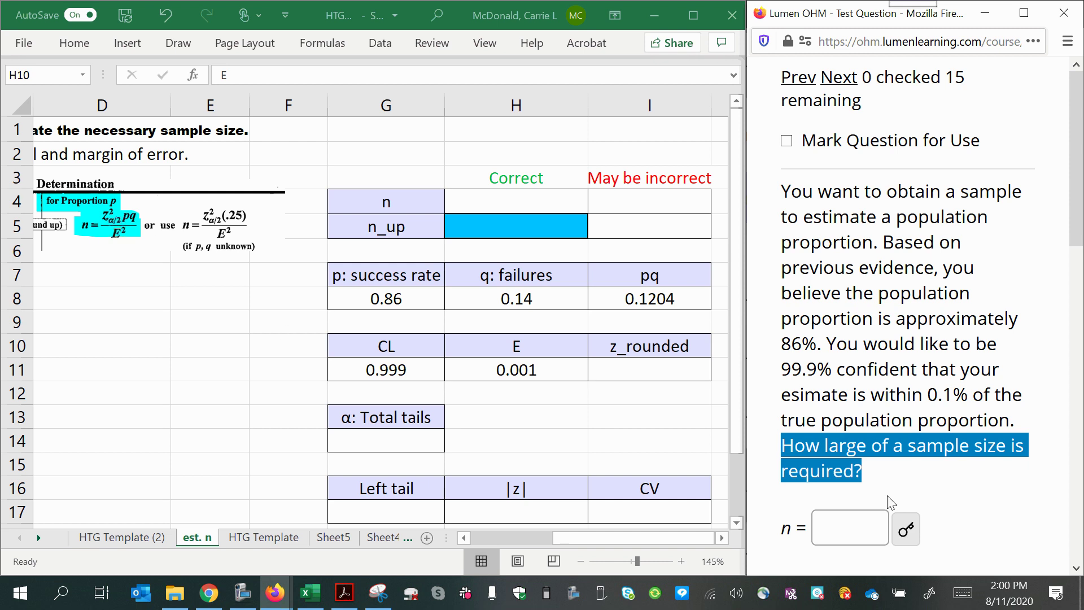
left_click(863, 450)
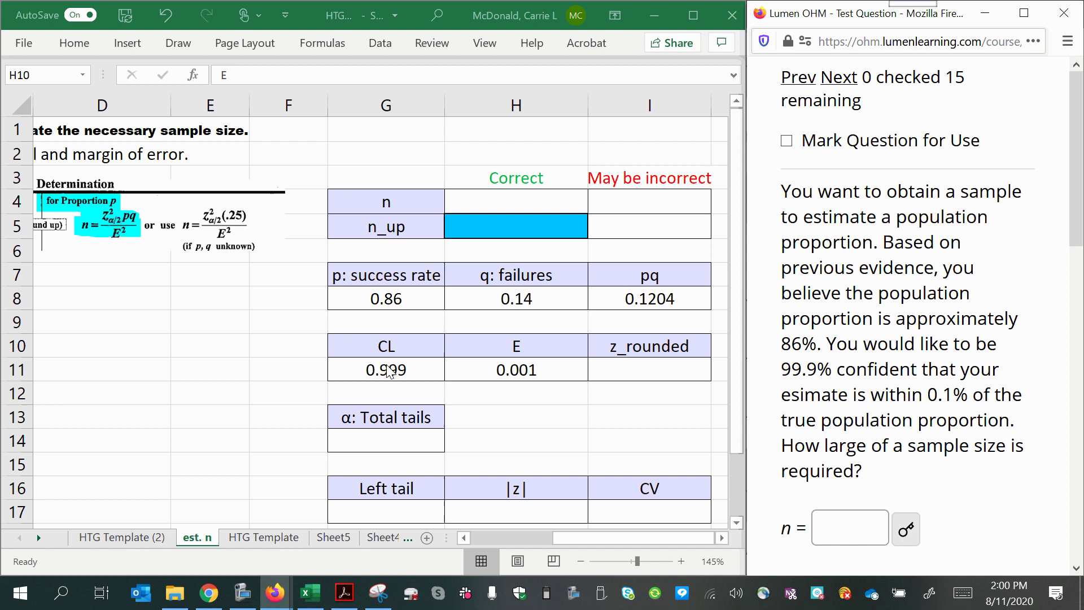
- Set total tails in G14 to =1-G11, giving 0.001
left_click(370, 436)
type("=")
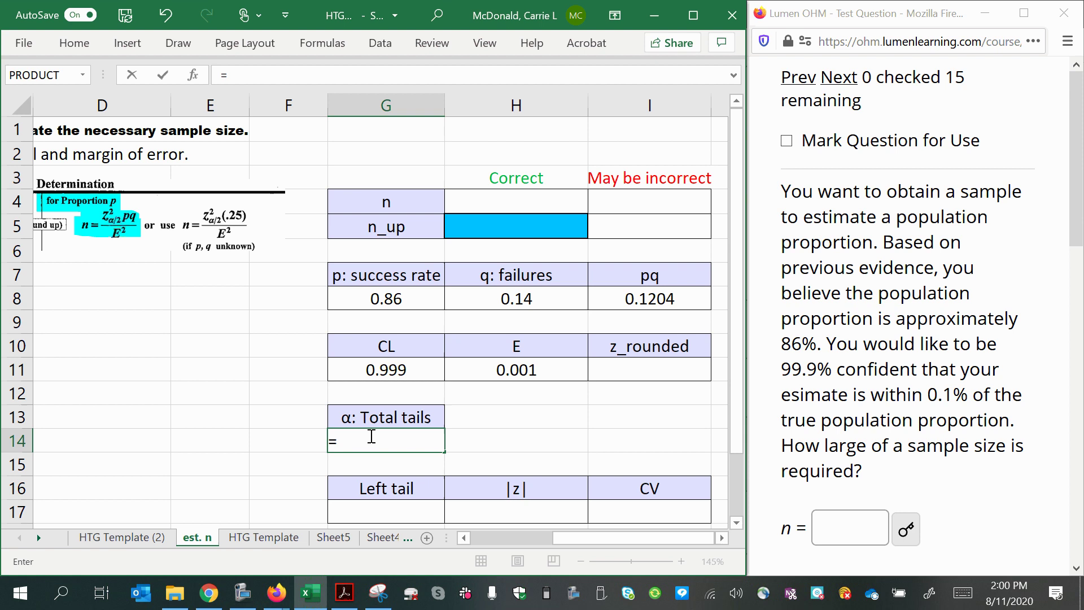
type("1-")
left_click(378, 373)
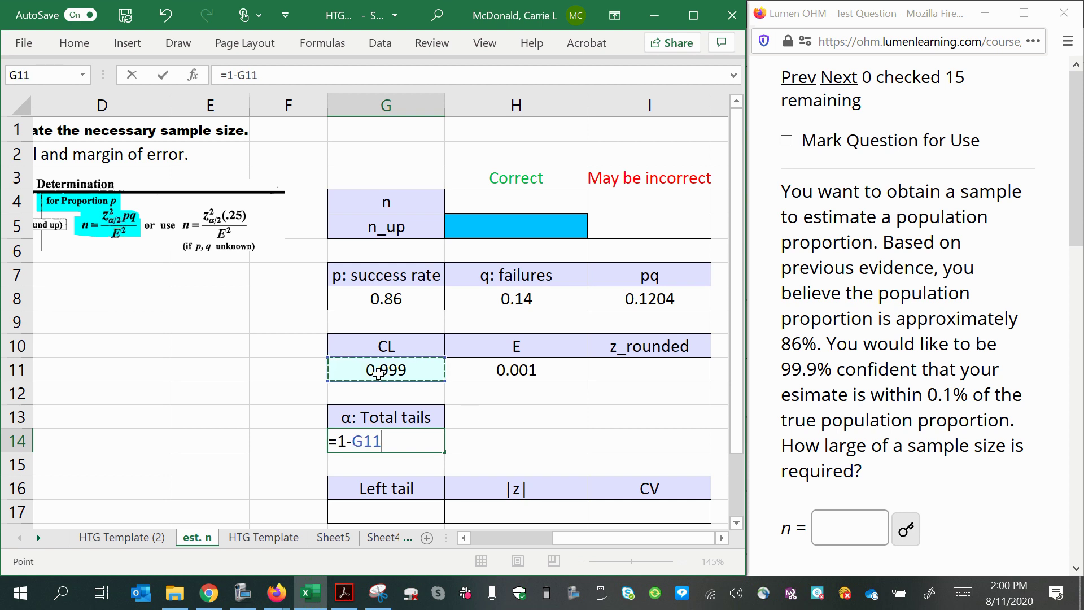
key("Return")
left_click(375, 374)
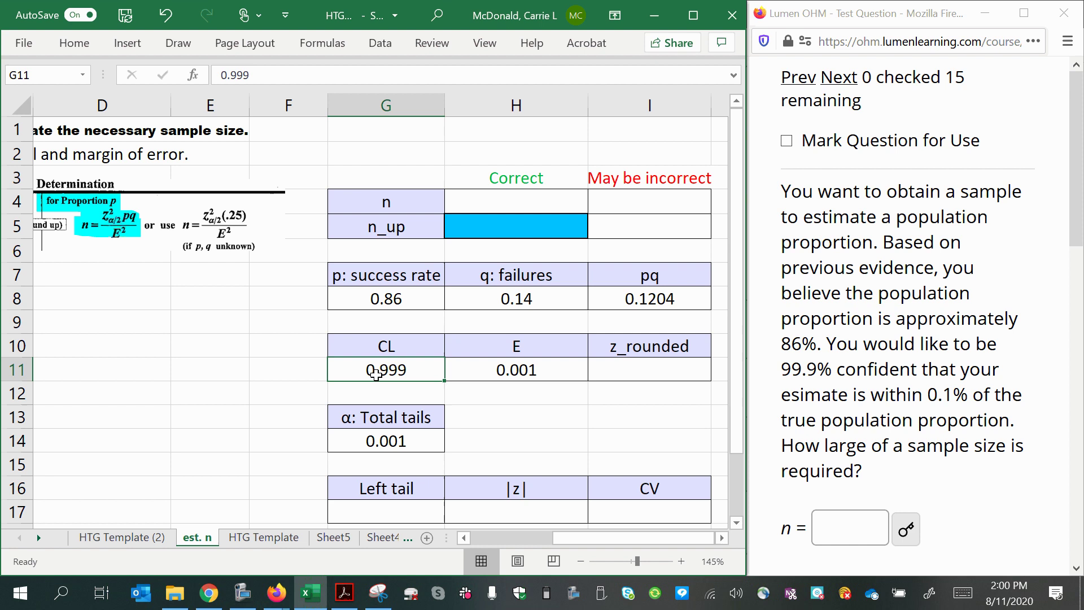
left_click(369, 447)
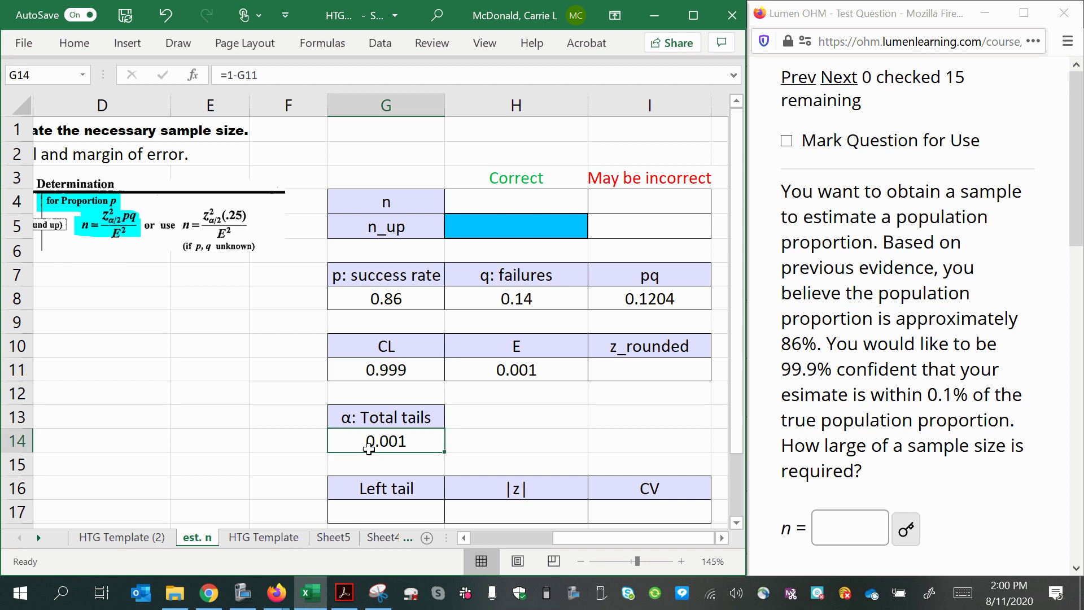
- Set the left tail in G17 to =G14/2, giving 0.0005
scroll(370, 449, "down", 1)
left_click(388, 441)
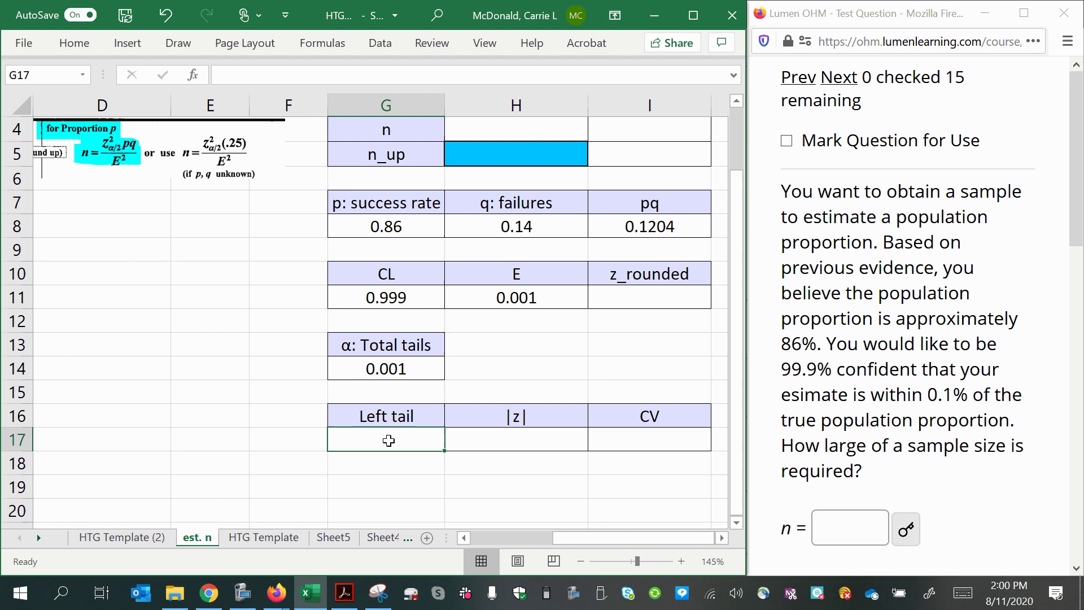
type("=")
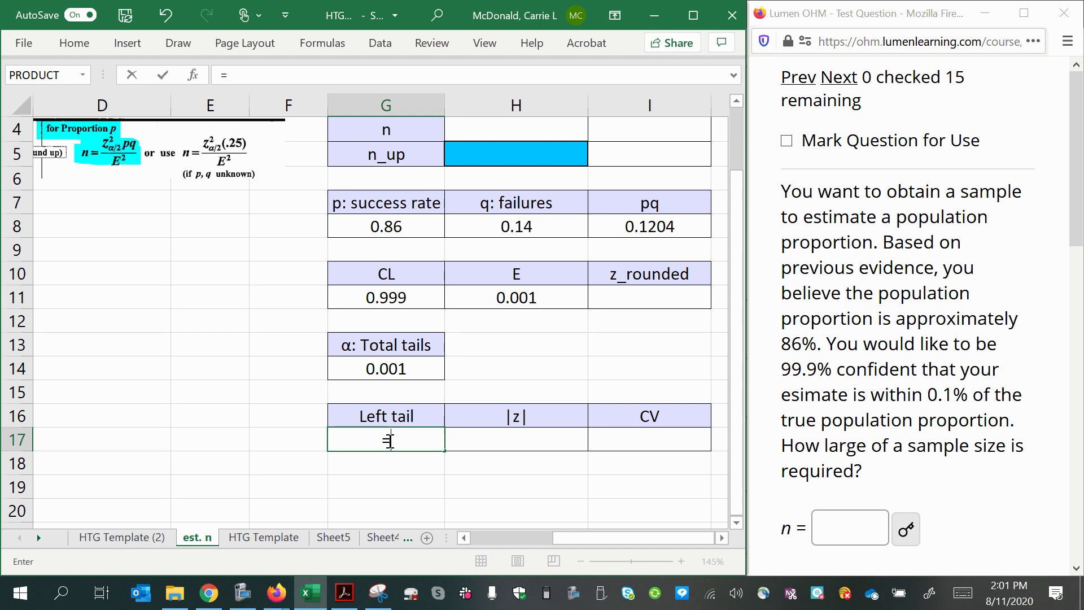
left_click(386, 370)
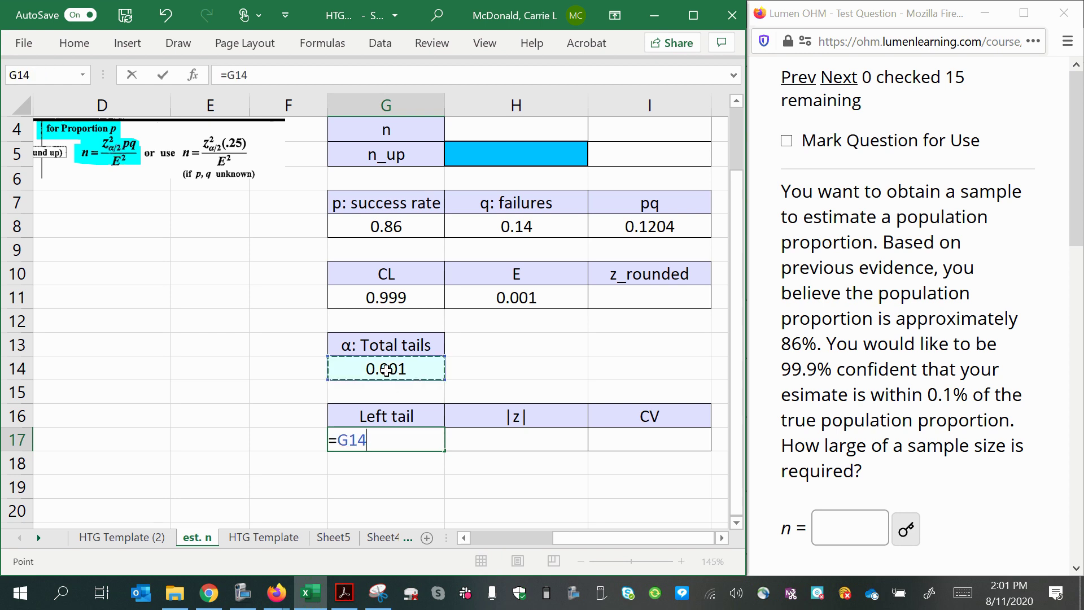
type("/2")
key("Return")
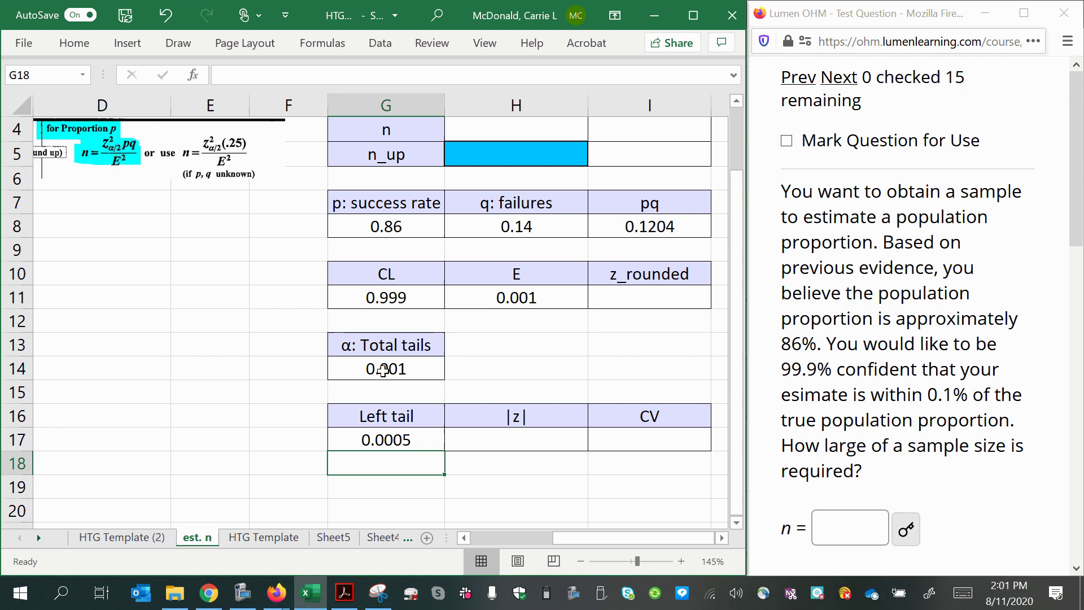
- Set |z| in H17 to =NORM.INV(G17,0,1), giving -3.290526731
left_click(485, 449)
type("=")
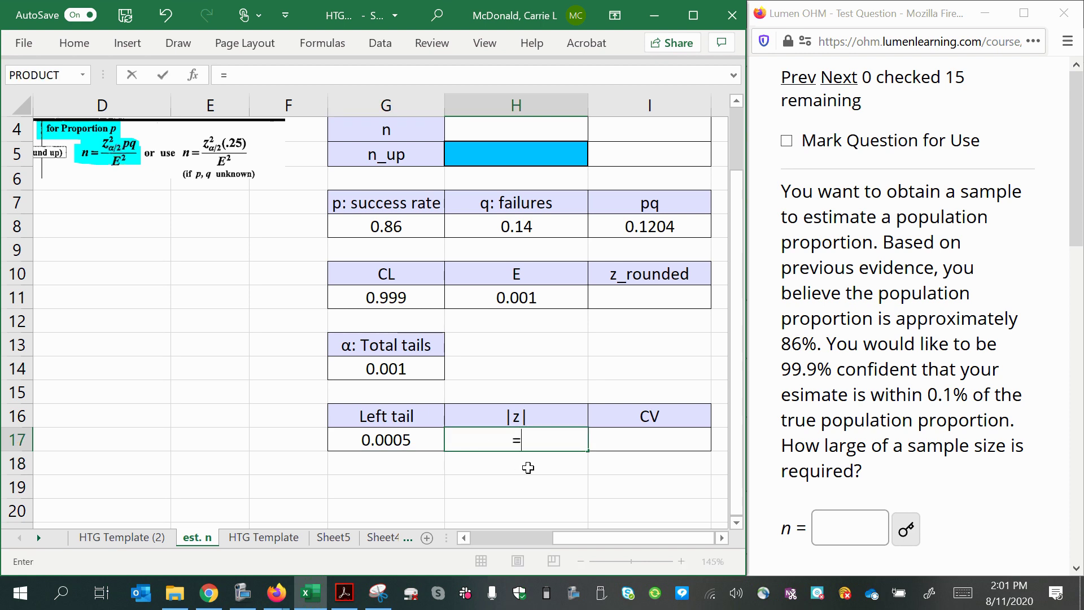
type("norm.inv(")
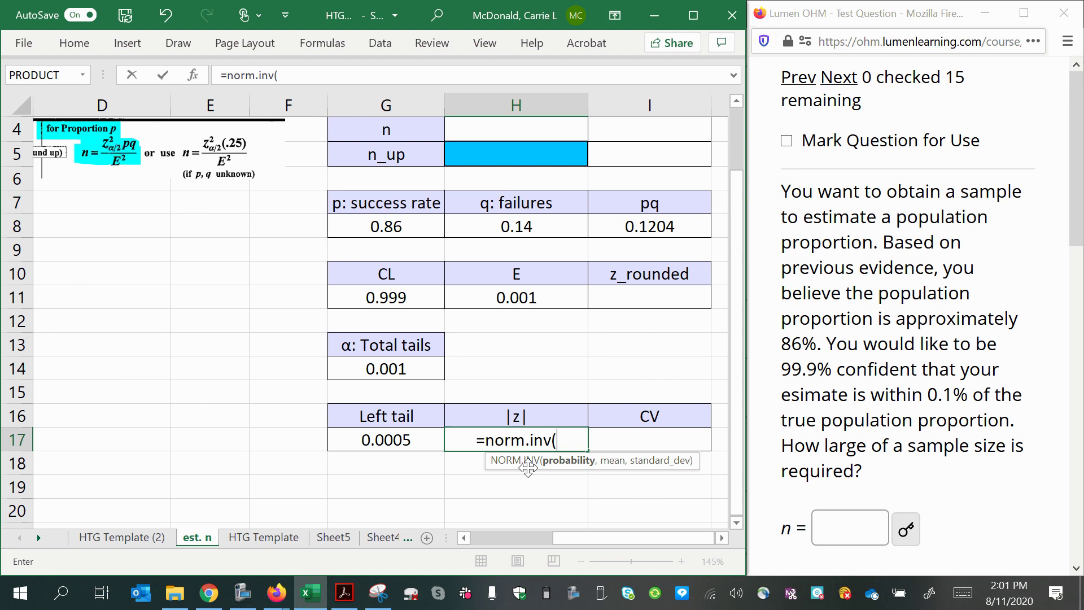
left_click(402, 440)
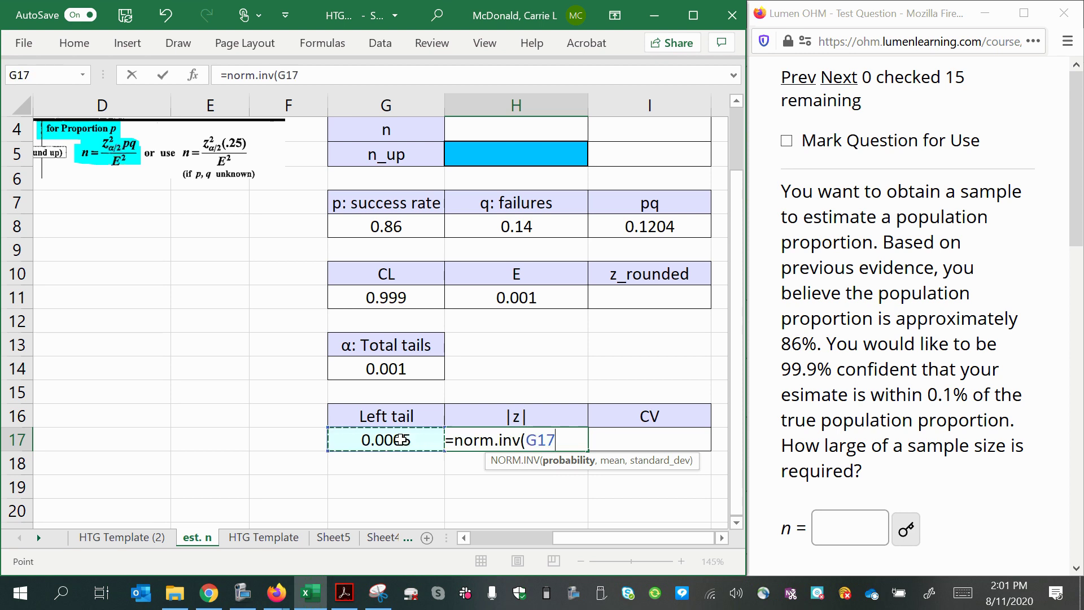
type(",0")
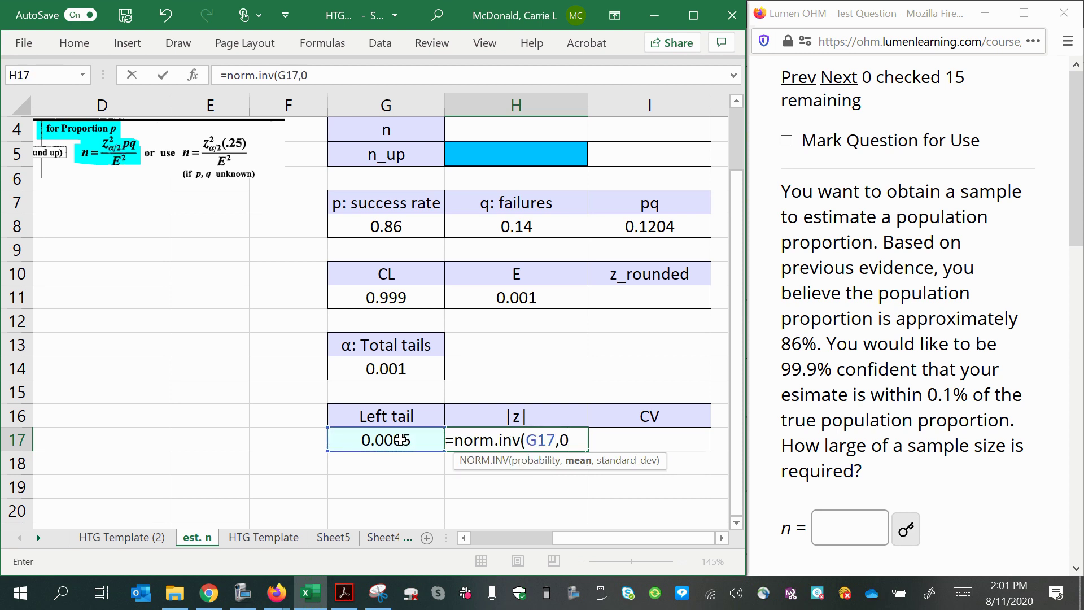
type(",")
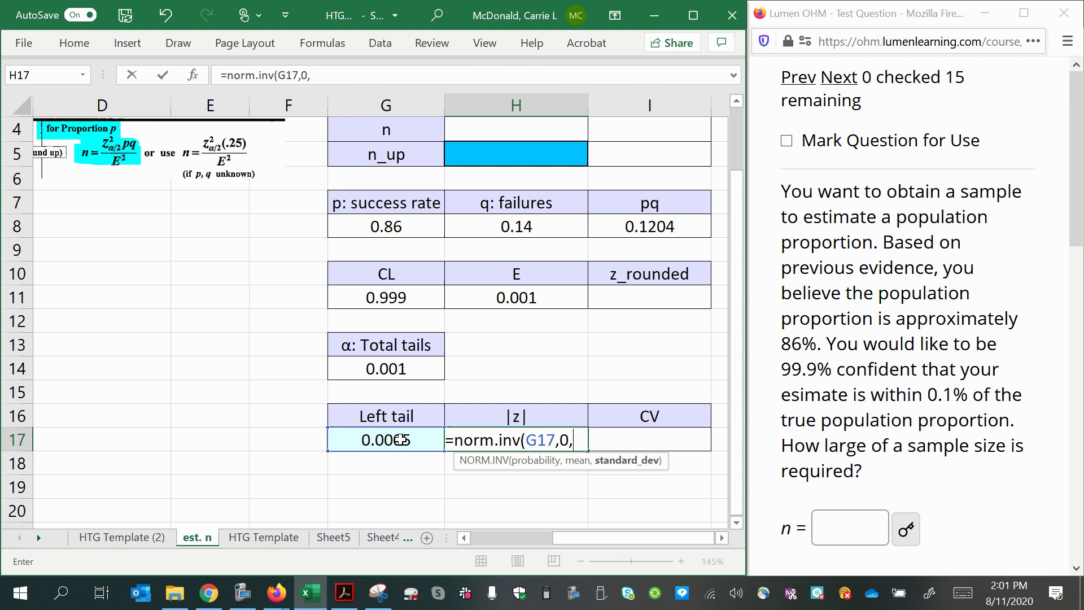
type(",")
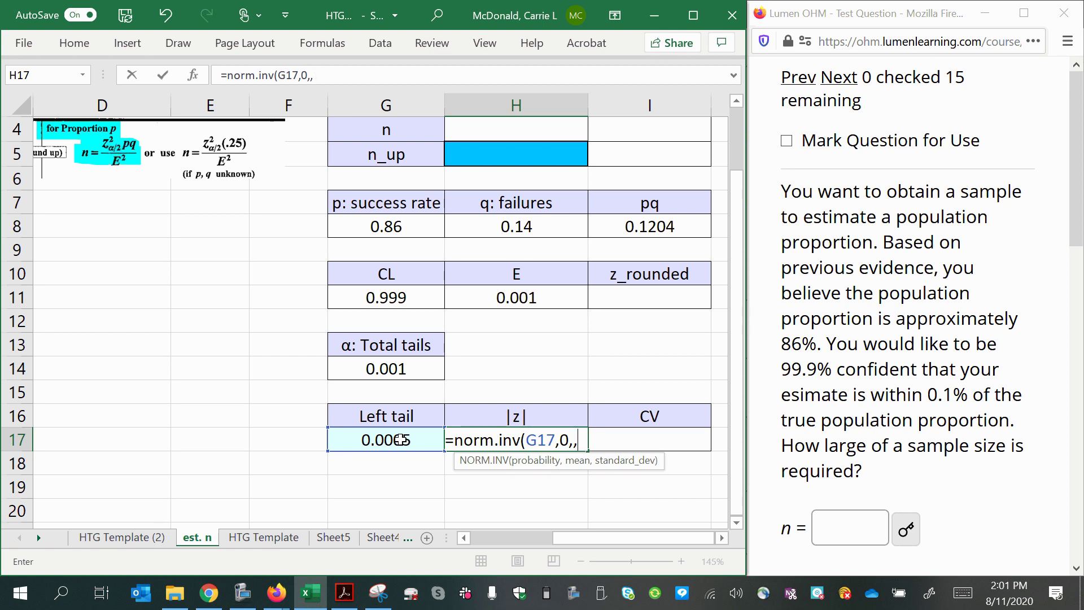
key("BackSpace")
type("1,1")
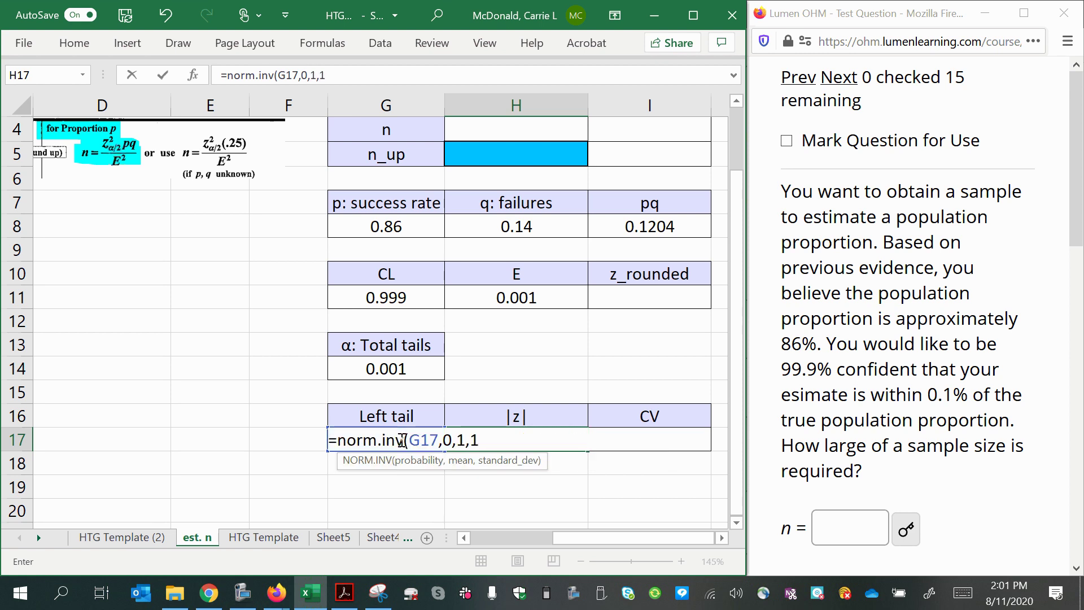
key("BackSpace")
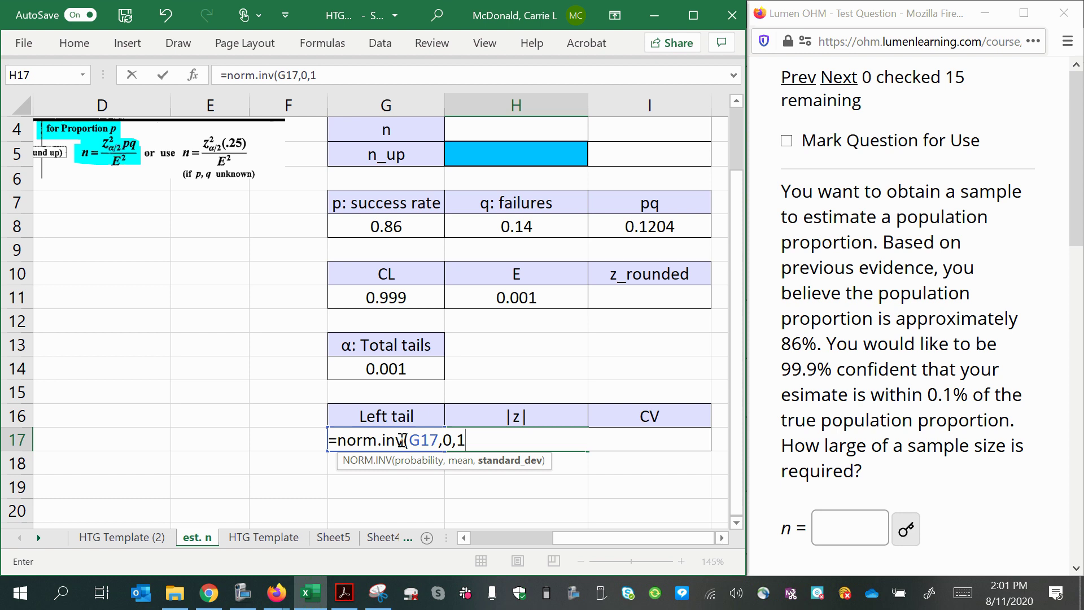
type(")")
key("Return")
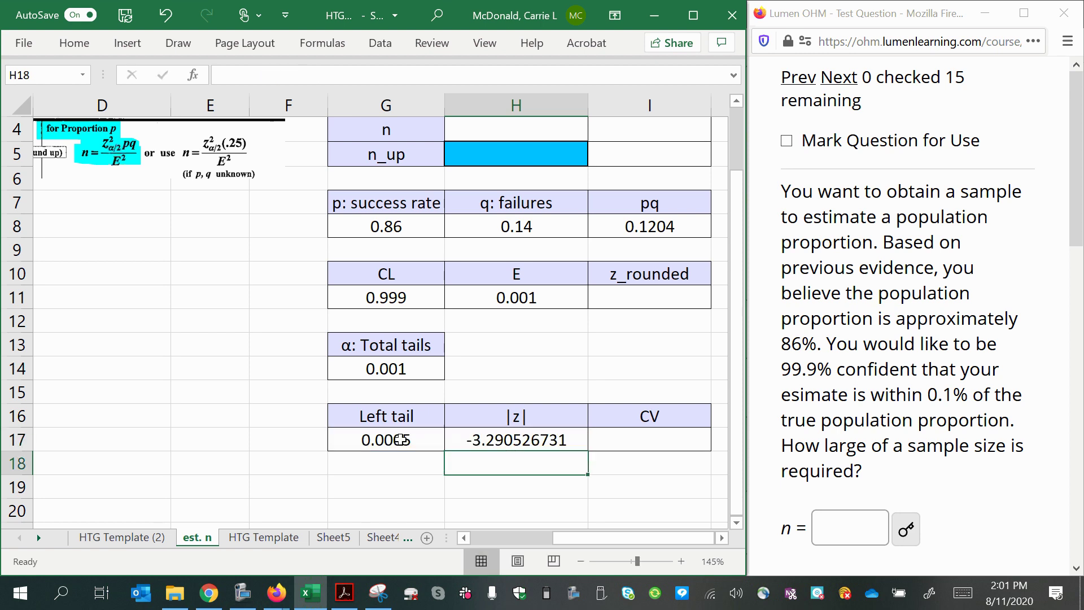
left_click(517, 443)
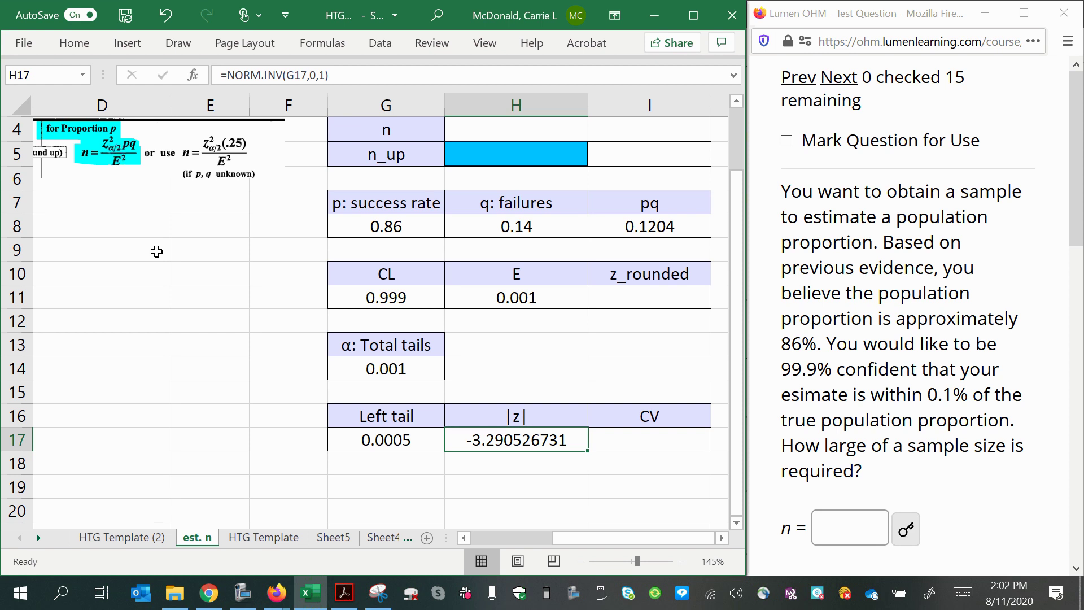
- Wrap the z formula in ABS so H17 shows 3.290526731
left_click(227, 76)
type("abs")
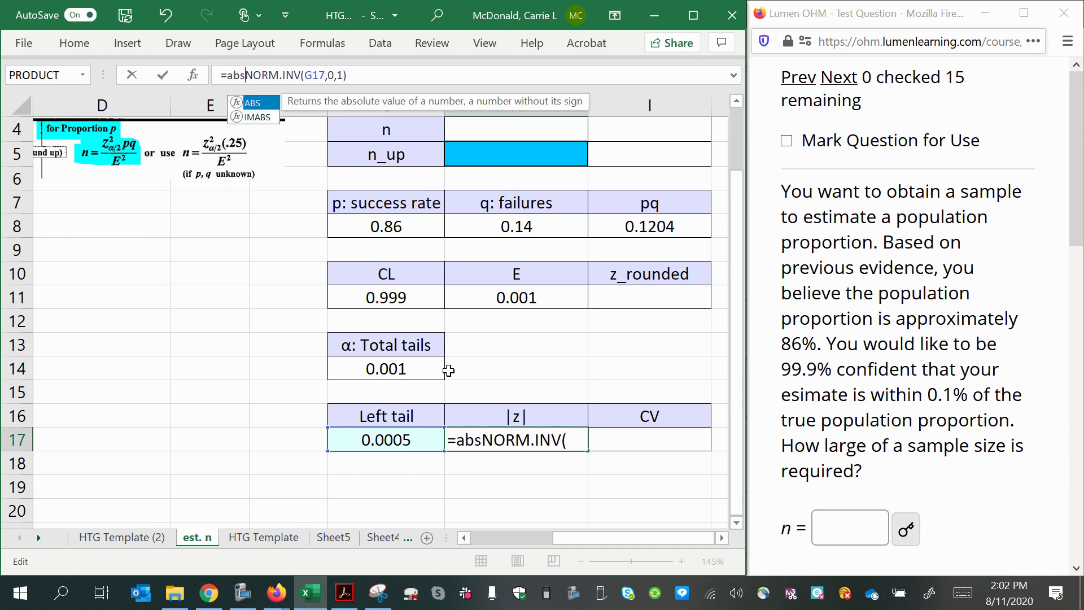
type("(")
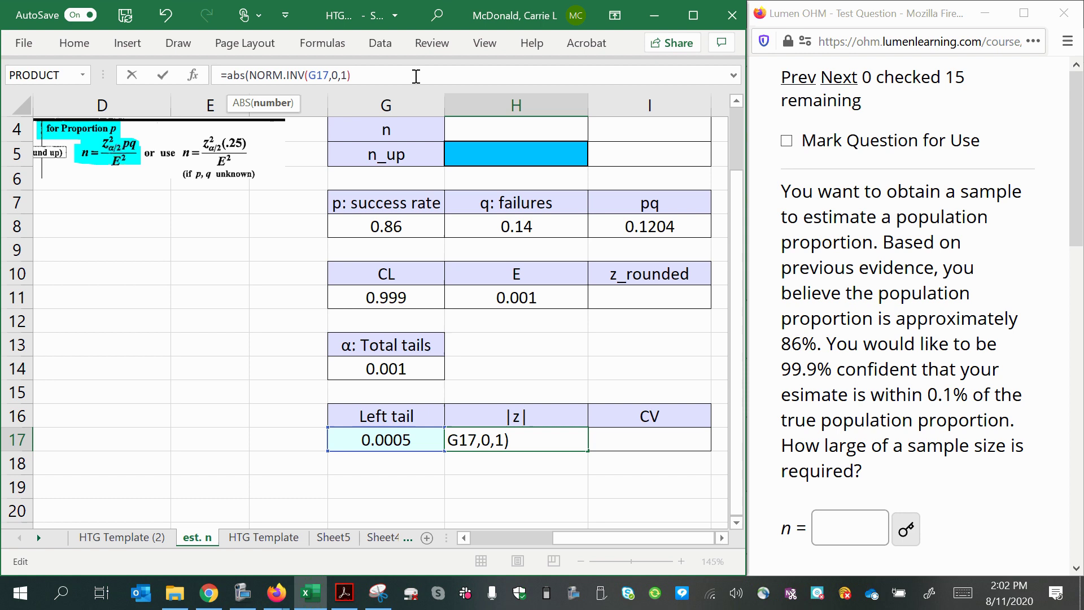
type(")")
key("Return")
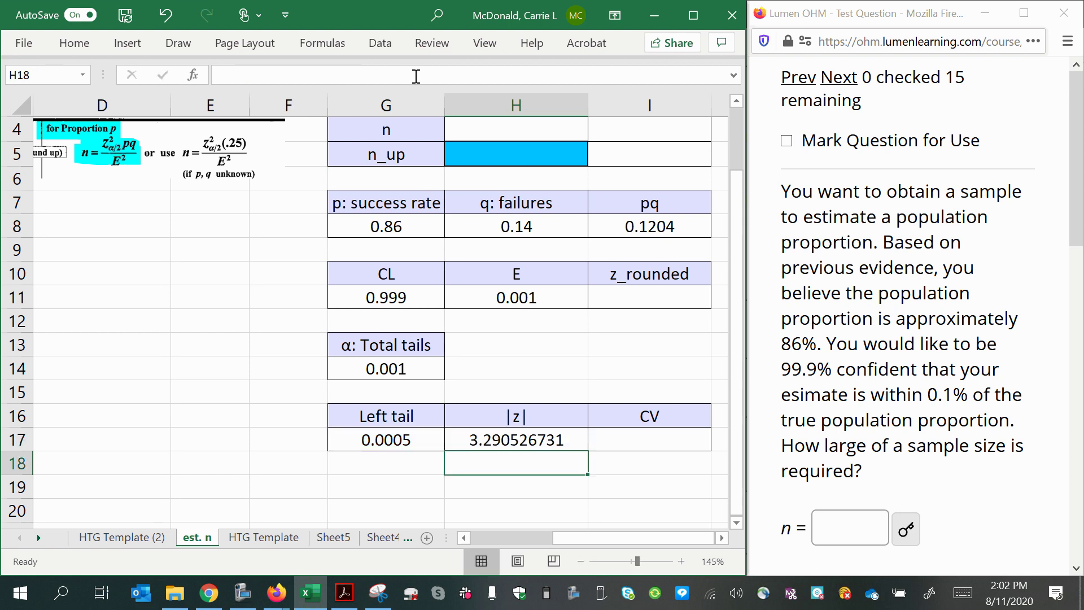
left_click(504, 445)
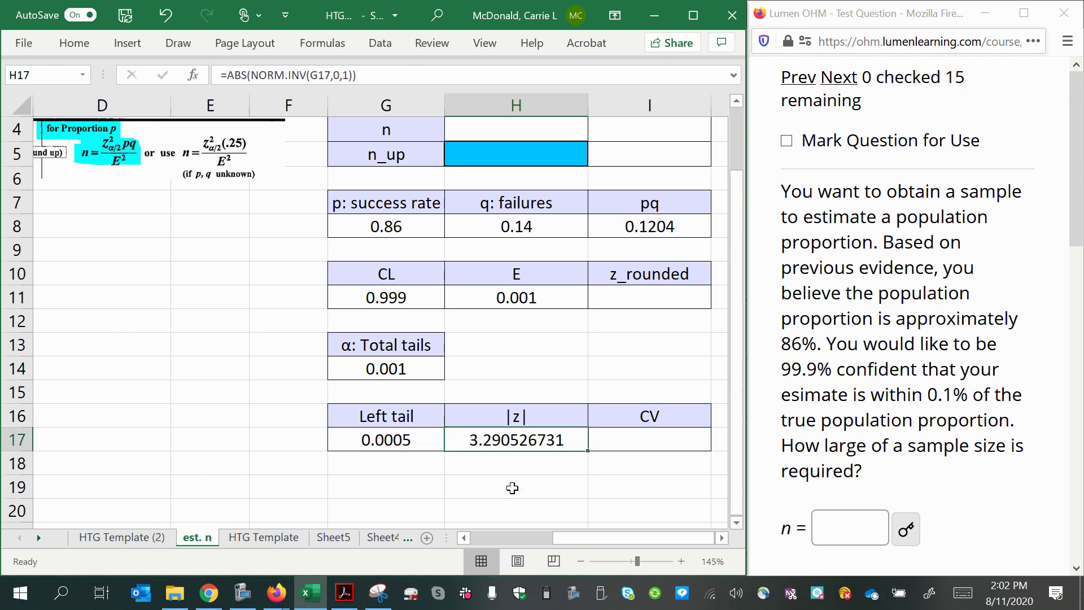
- Delete the CV cells I16:I17, shifting cells left
left_click(660, 437)
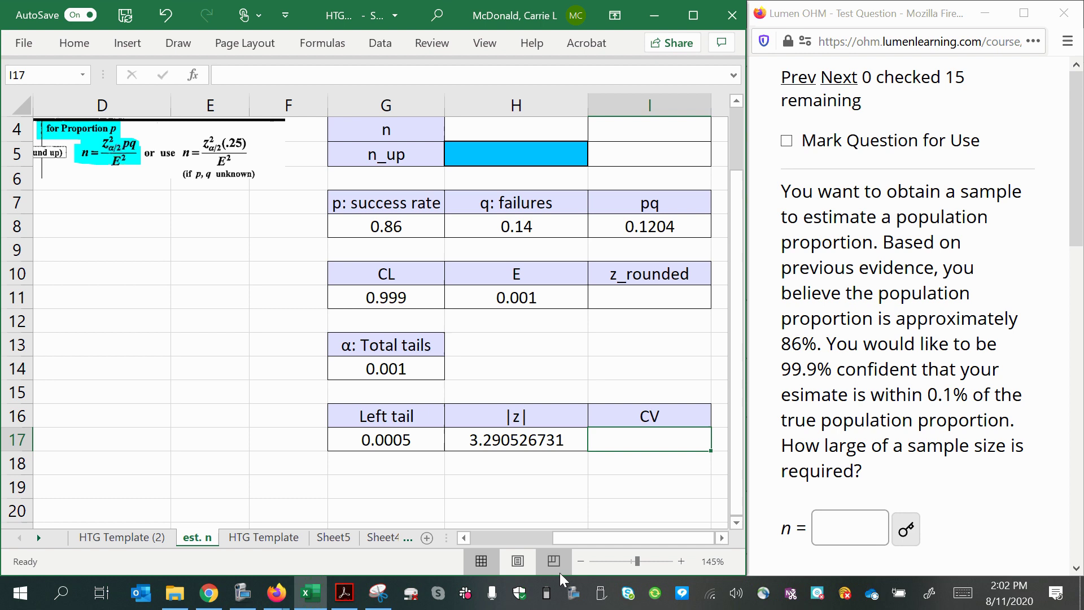
left_click(517, 440)
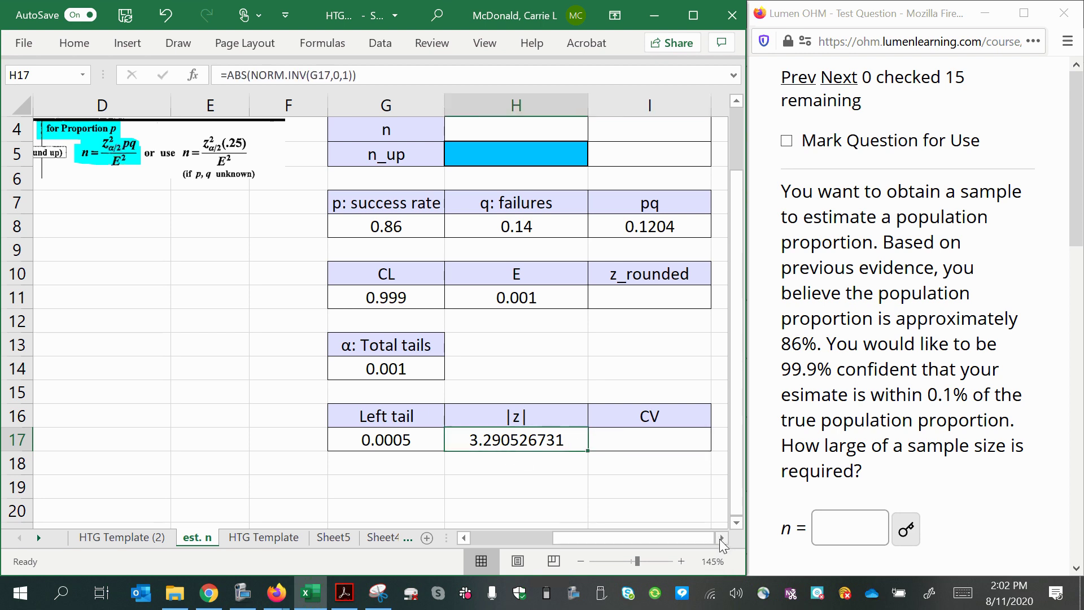
left_click_drag(685, 538, 699, 538)
left_click(534, 416)
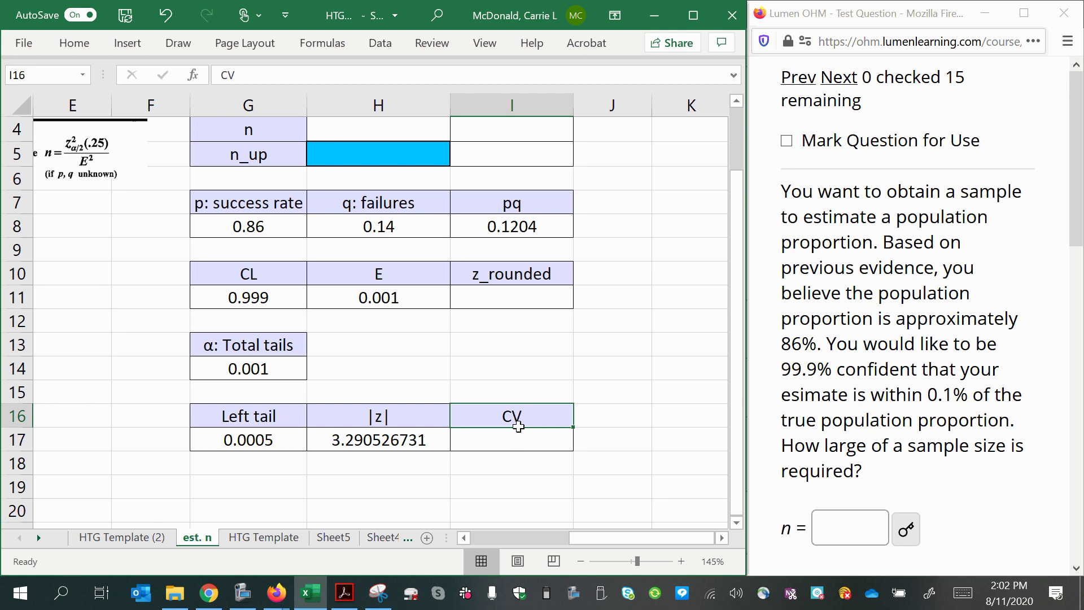
right_click(522, 440)
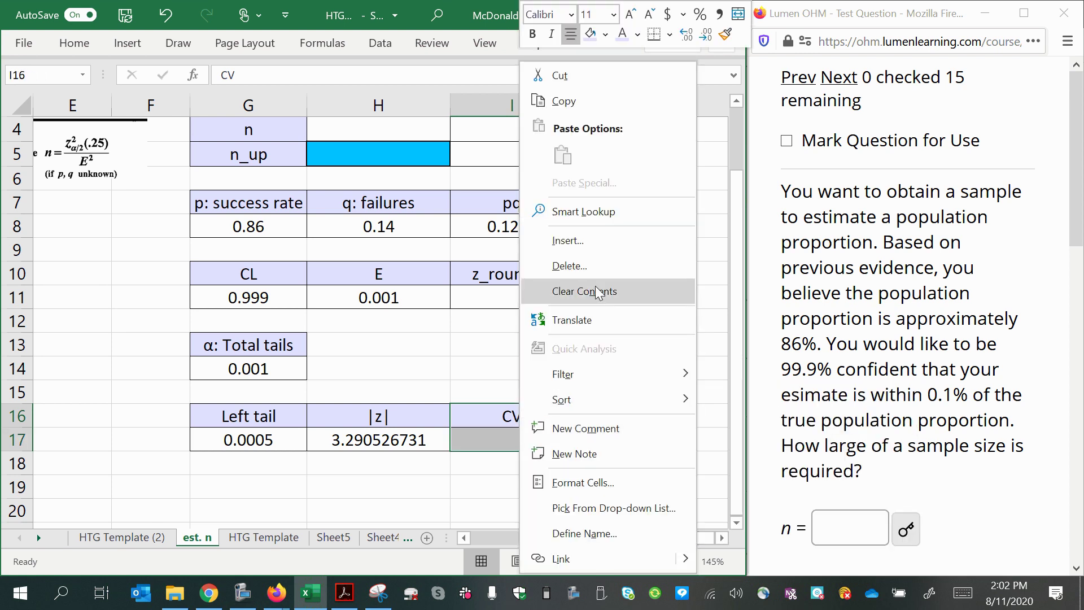
key("Escape")
key("ctrl+minus")
left_click(541, 317)
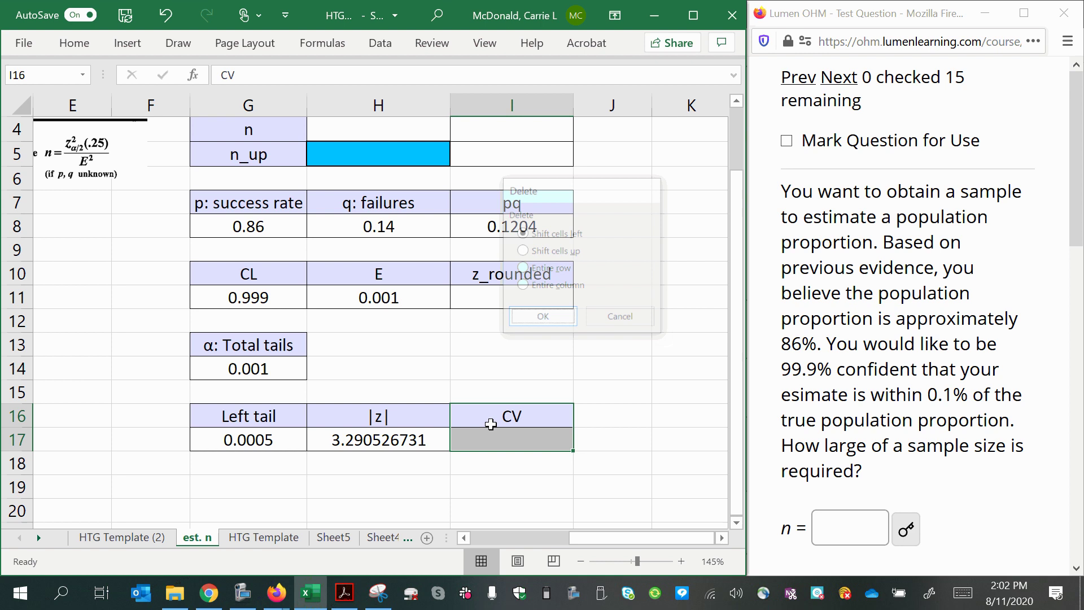
left_click(405, 442)
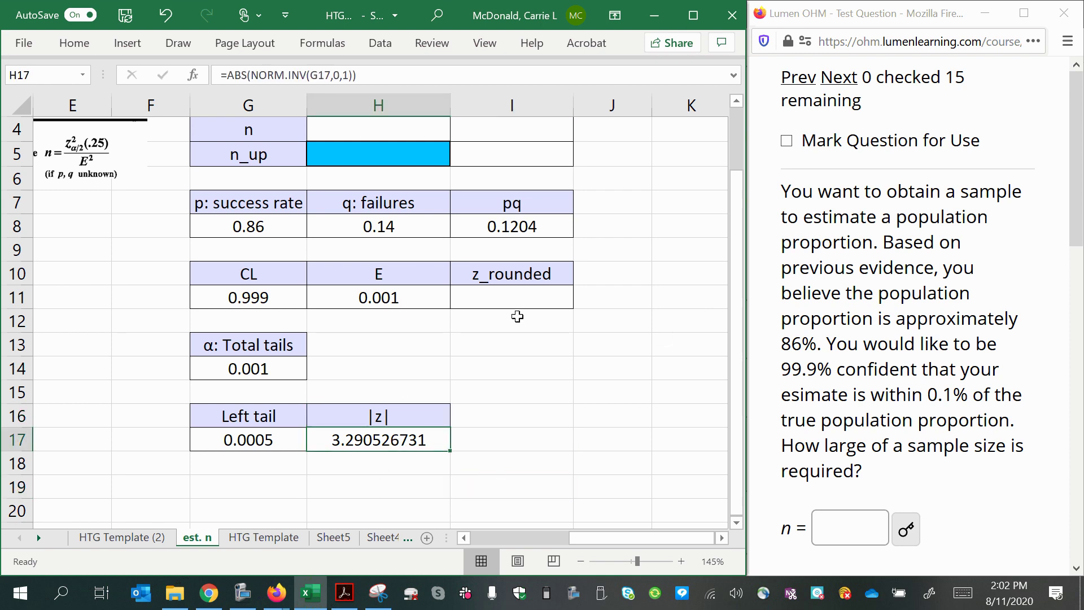
- Highlight the question's instruction to use a critical value accurate to three decimal places
scroll(900, 446, "down", 8)
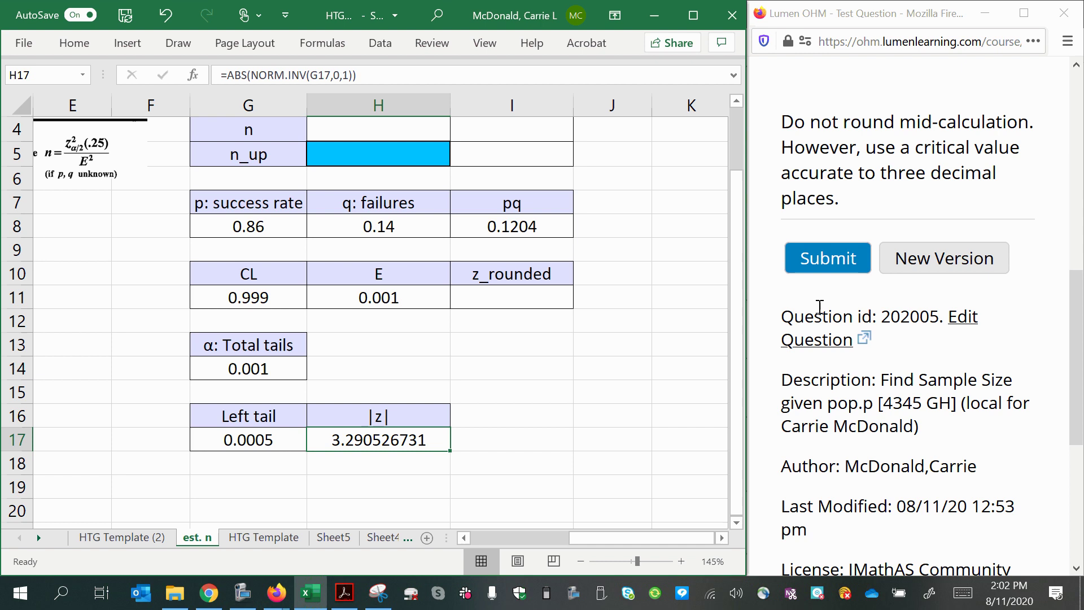
scroll(850, 380, "up", 2)
left_click_drag(782, 252, 915, 345)
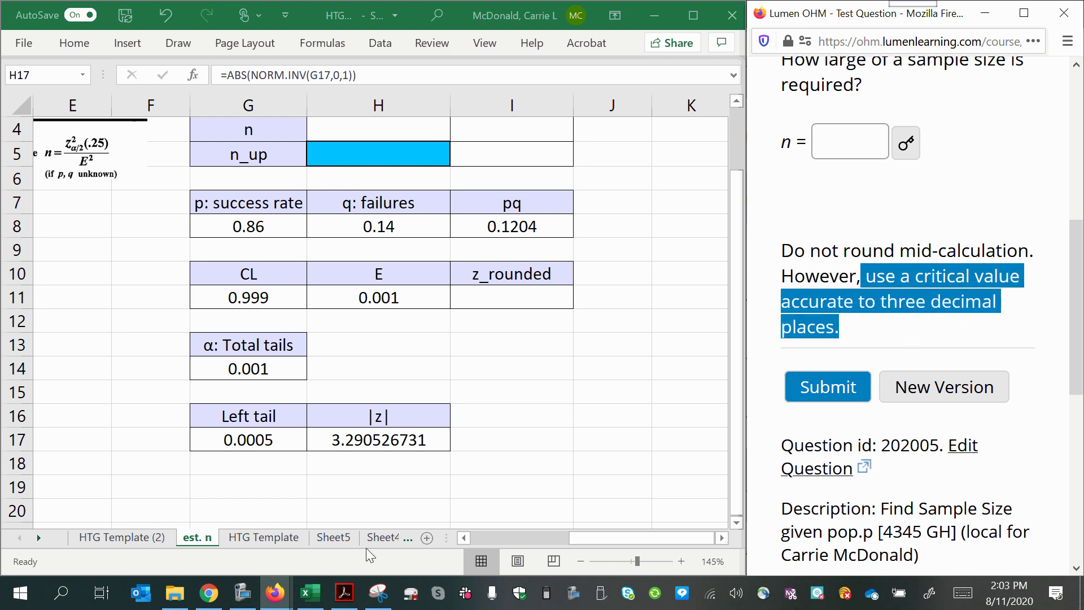
left_click(340, 449)
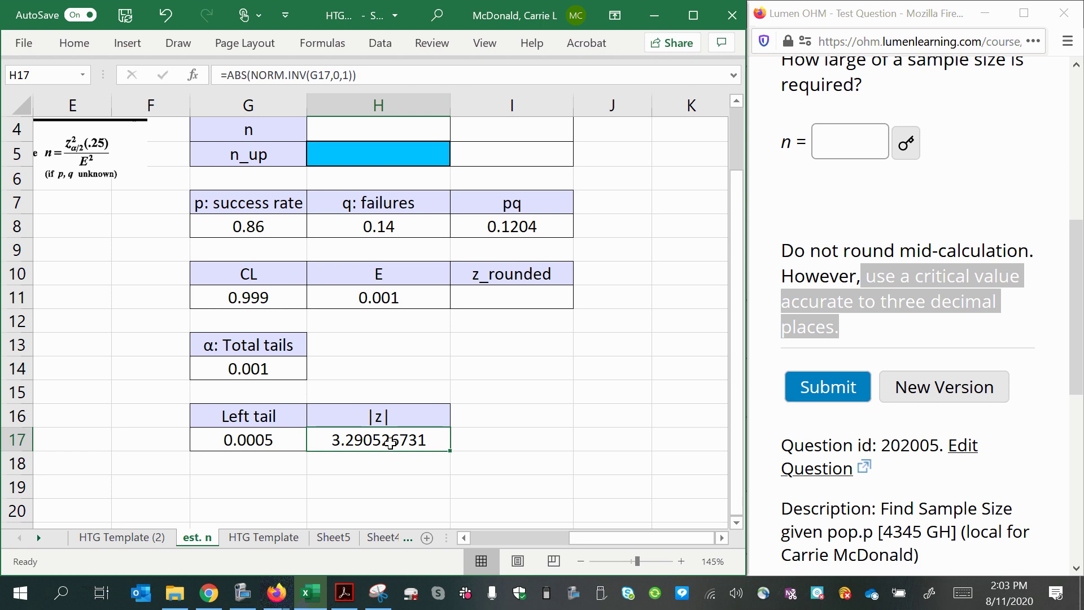
left_click(498, 299)
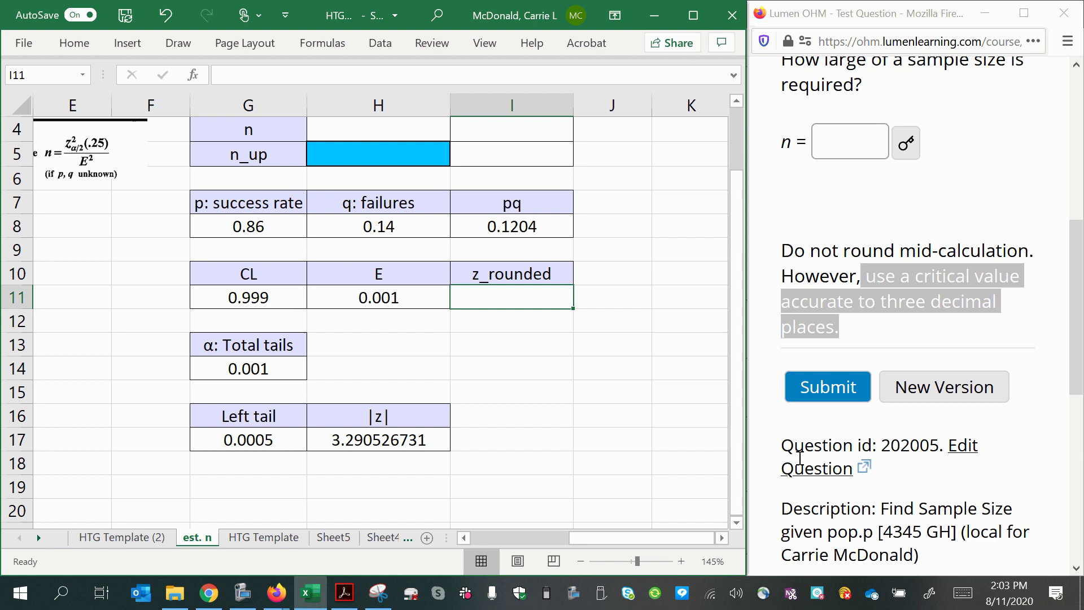
left_click(910, 305)
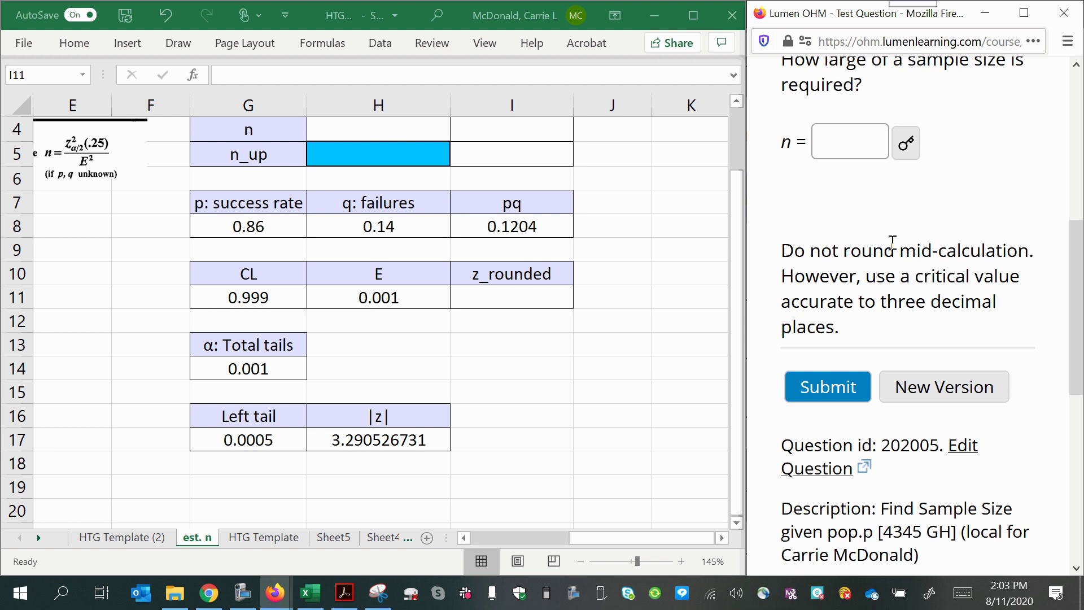
- Check the n, n_up and z_rounded cells in the spreadsheet table
scroll(606, 471, "up", 1)
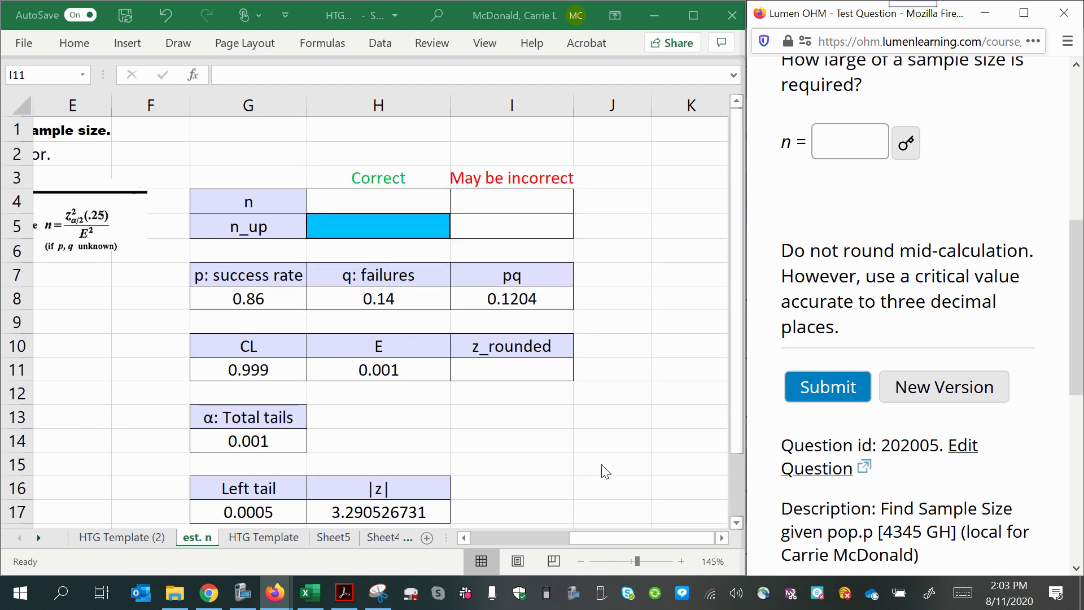
left_click(515, 211)
left_click(519, 225)
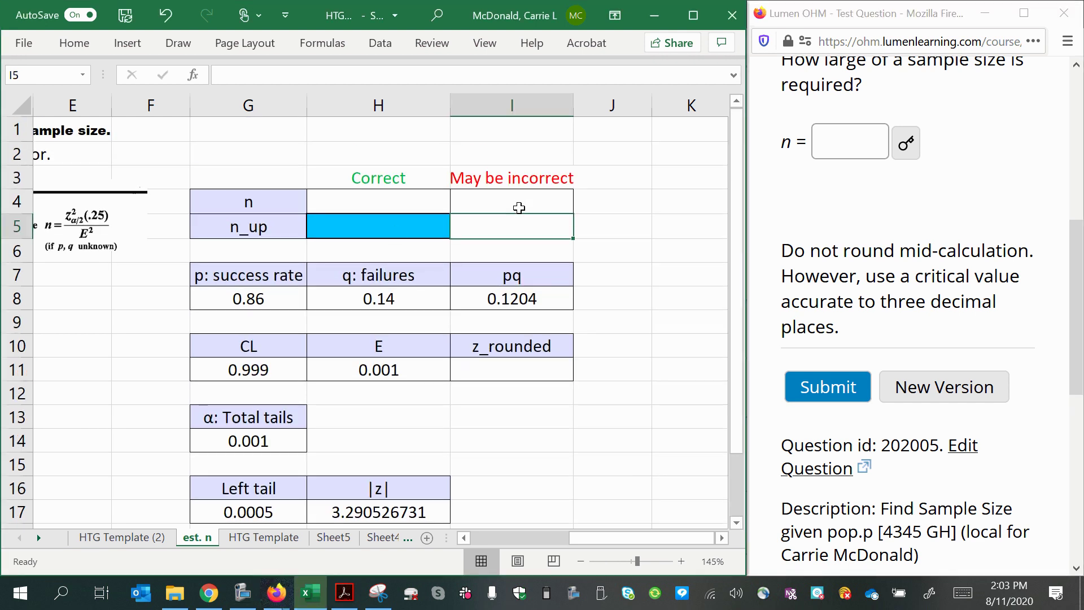
left_click(519, 208)
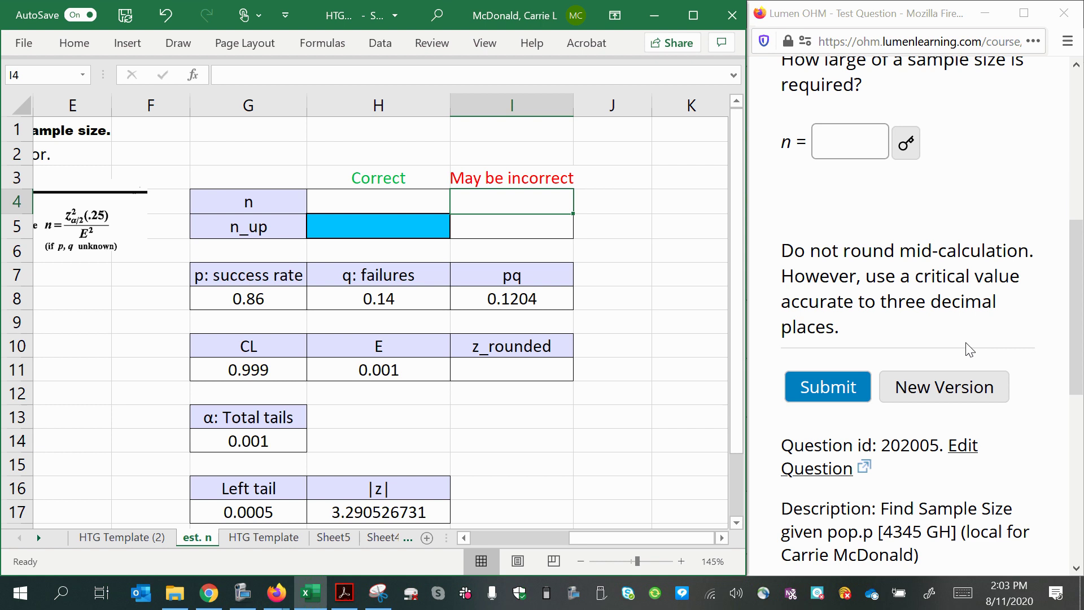
left_click(486, 412)
left_click(501, 368)
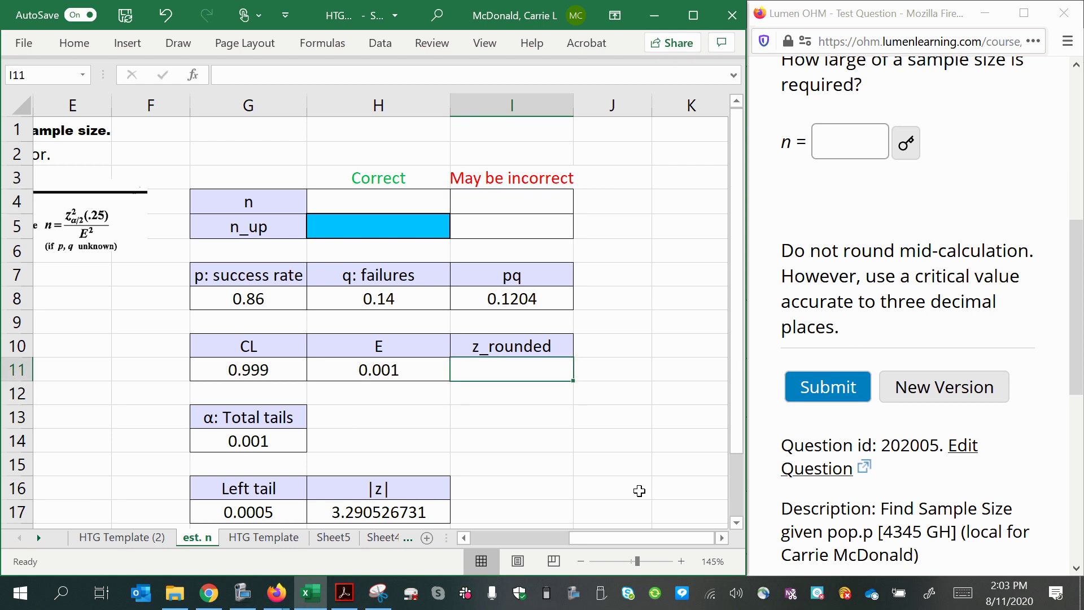
- Replace the typed 3.291 in I11 with =ROUND(H17,3), which still shows 3.291
type("3.2")
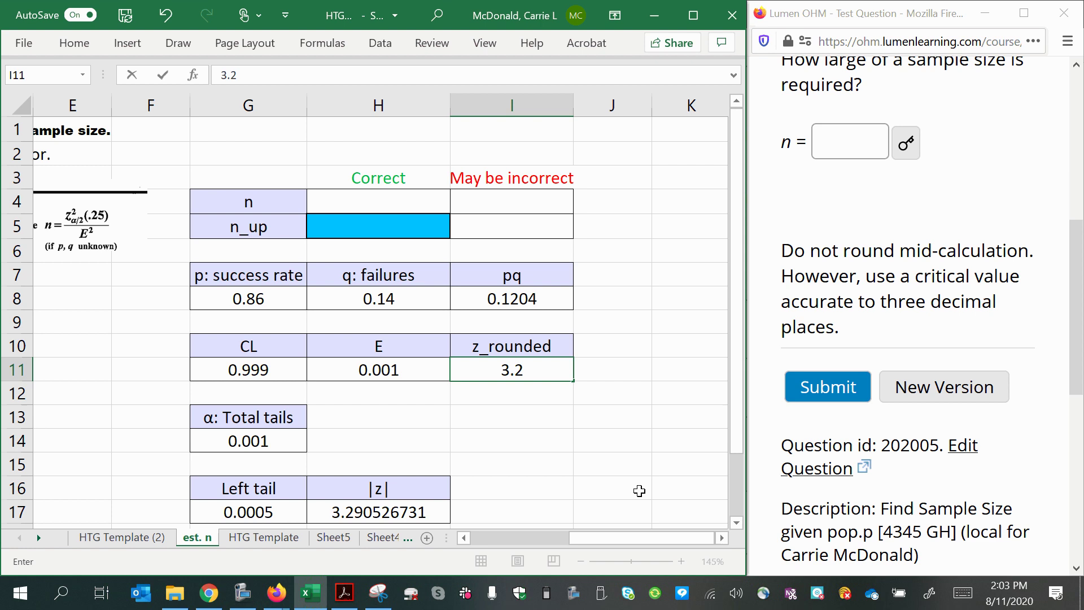
type("91")
key("Return")
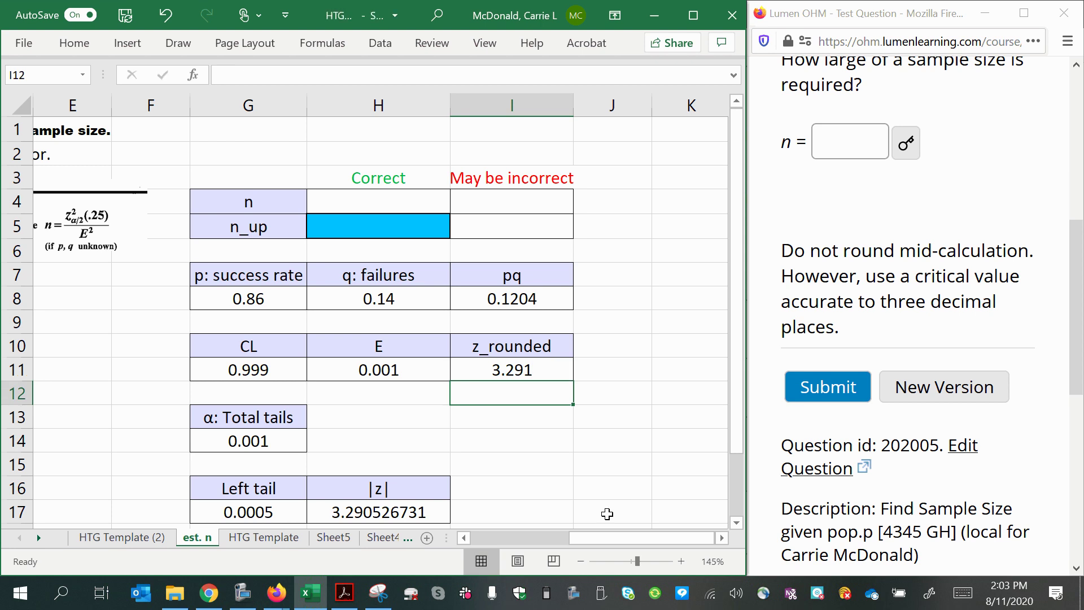
left_click(517, 376)
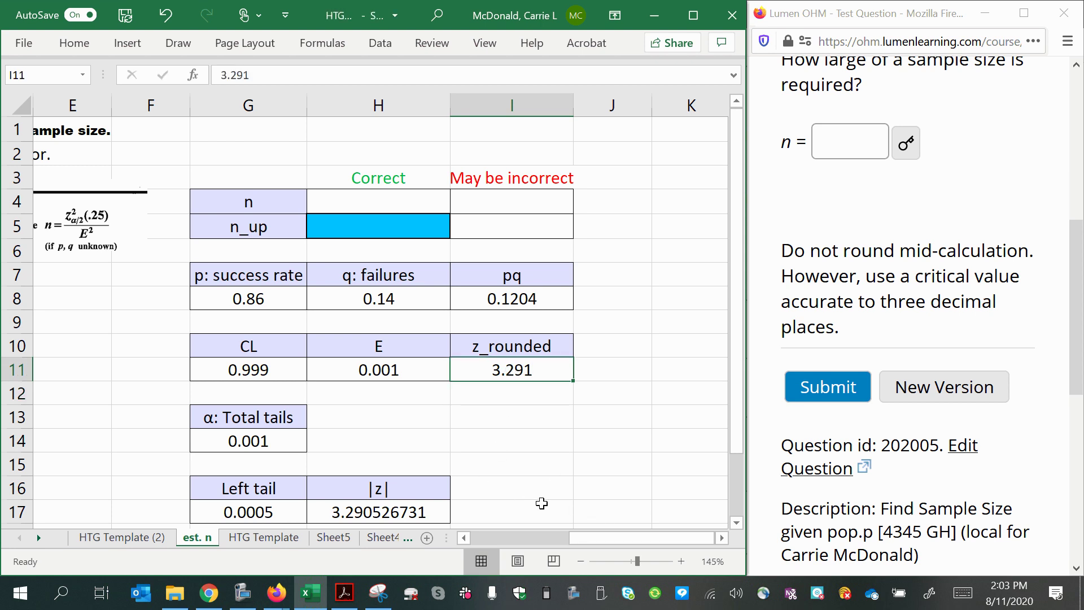
type("=")
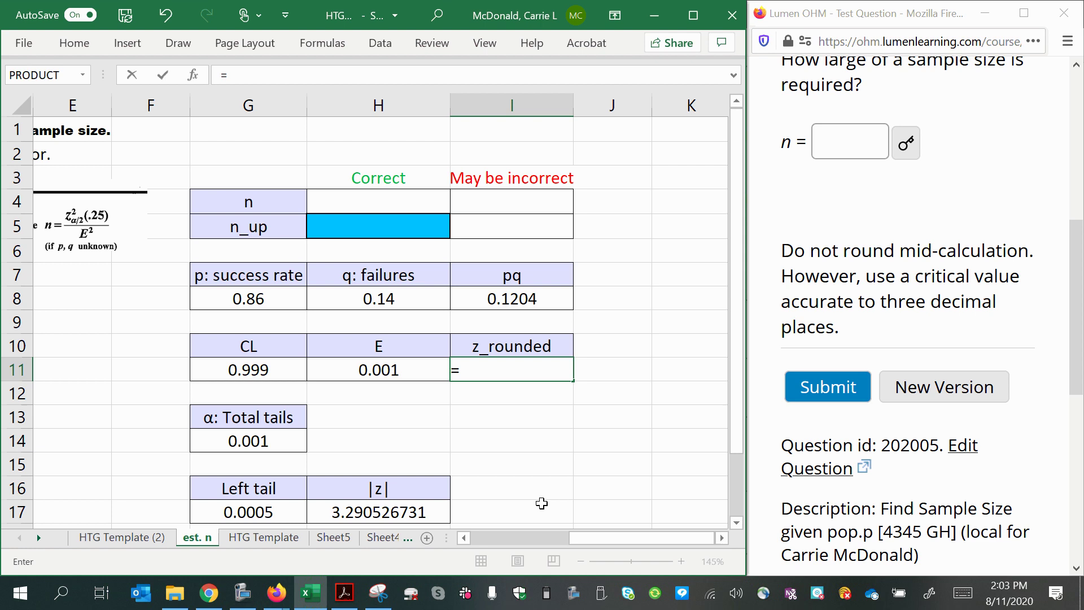
type("round(")
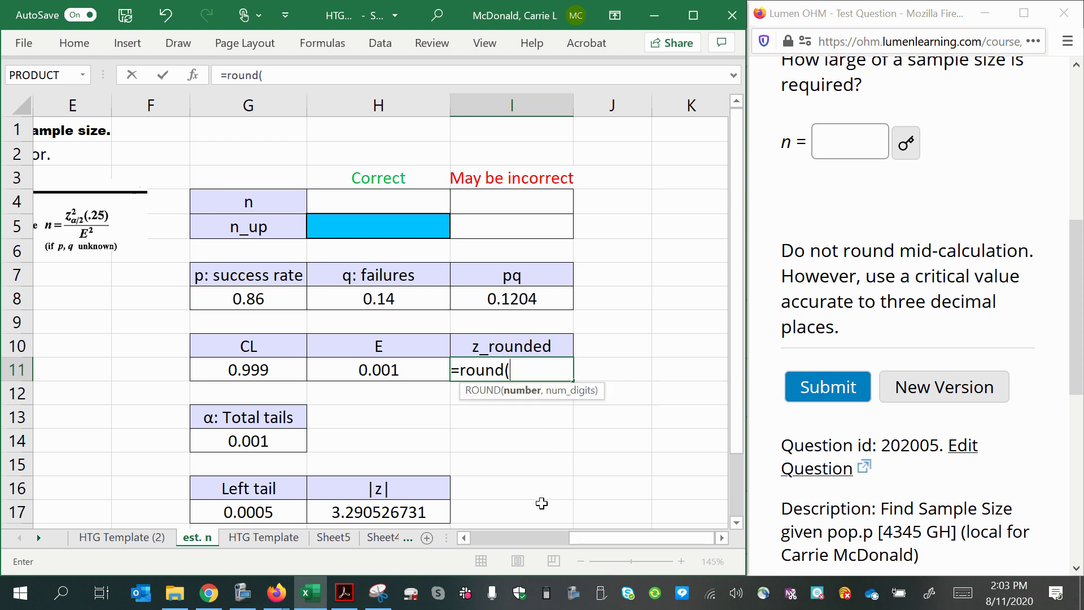
left_click(397, 512)
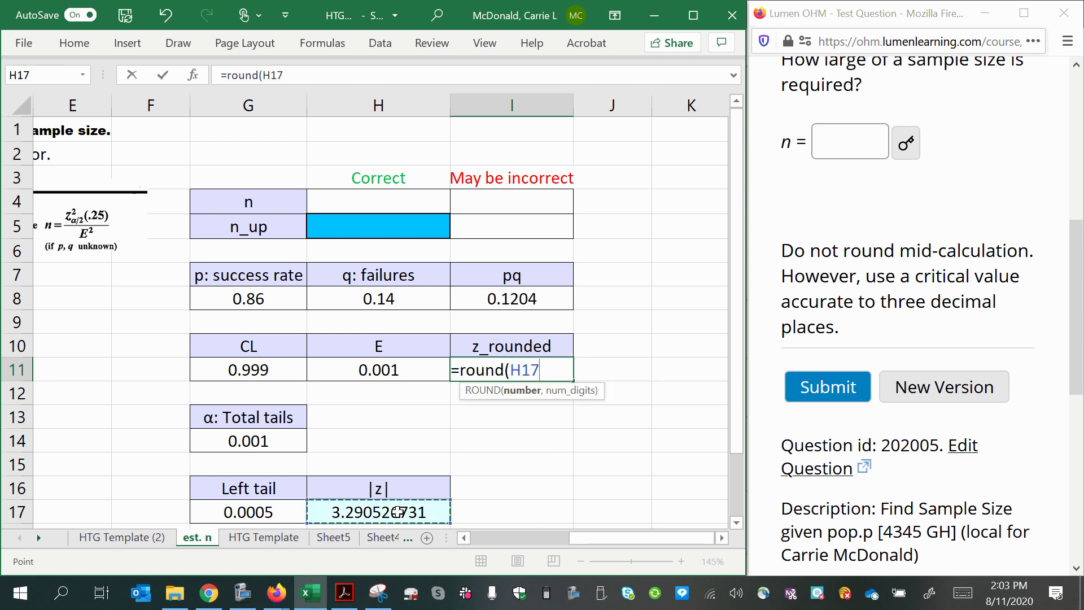
type(",")
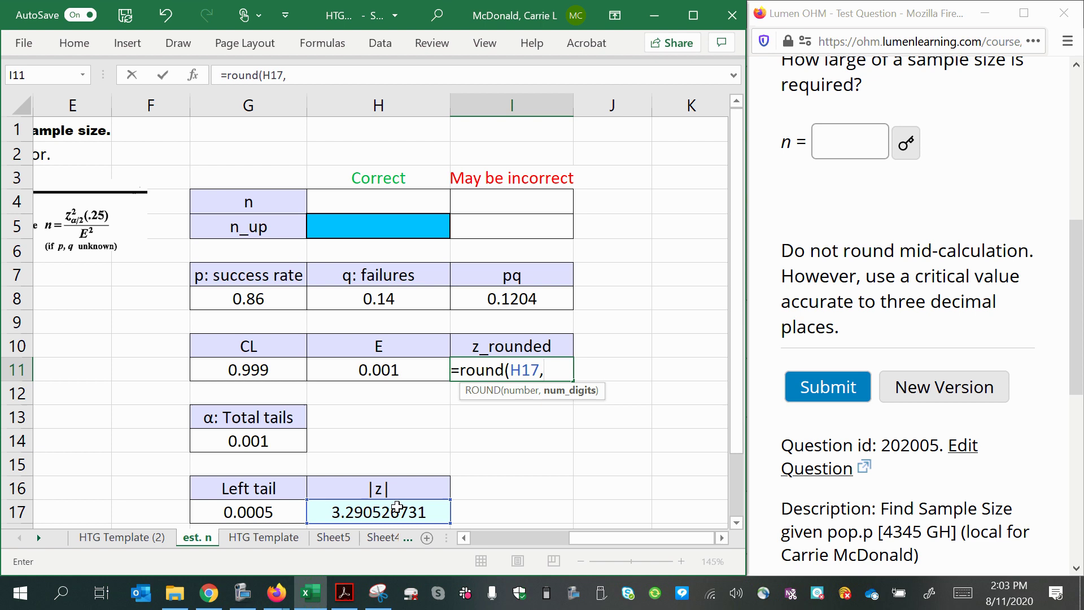
type("3)")
key("Return")
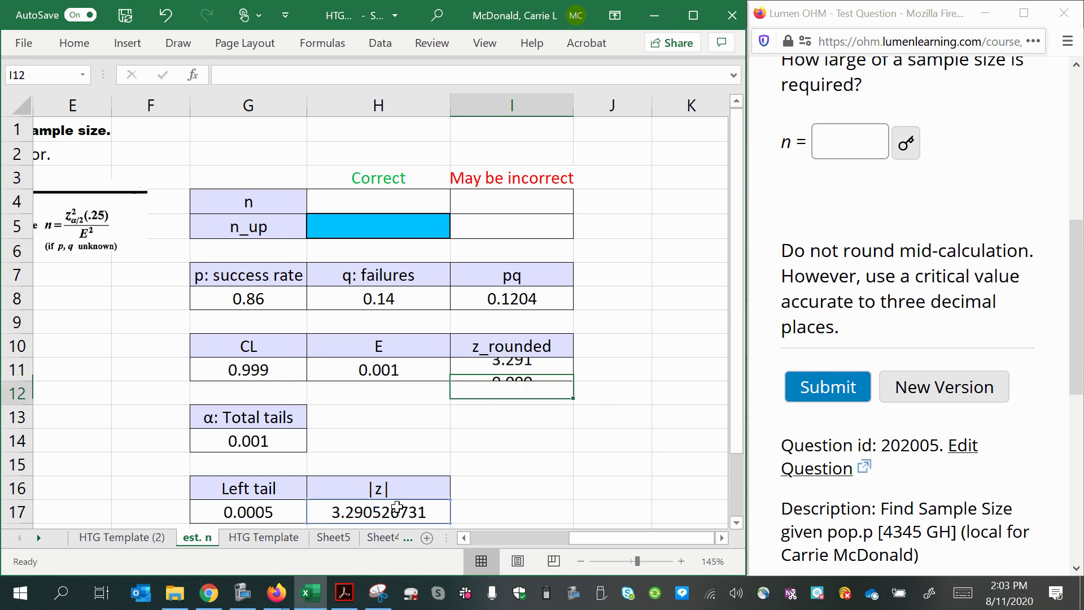
left_click(480, 371)
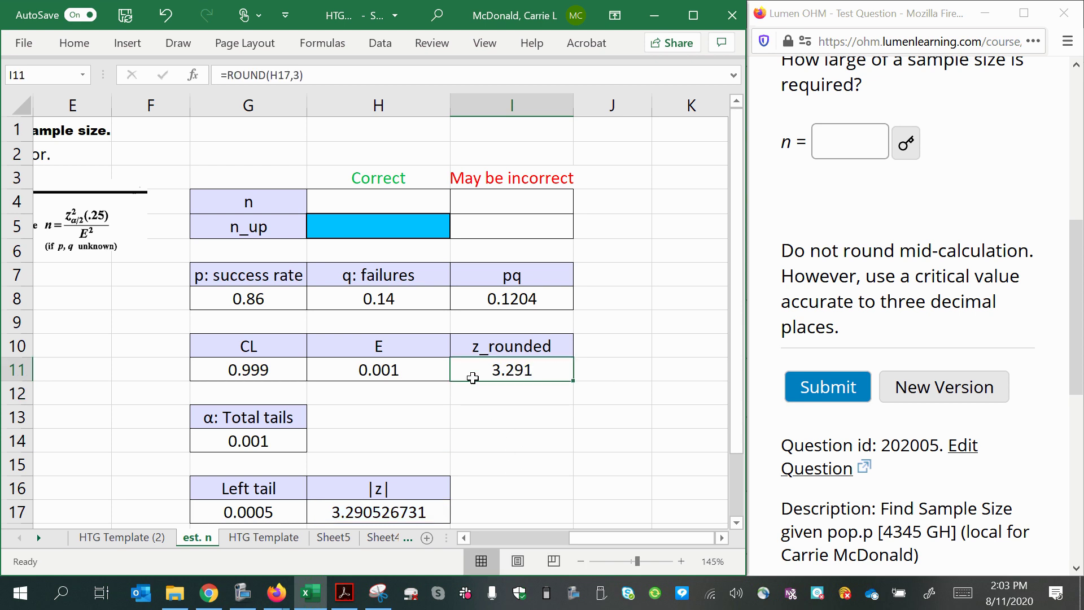
left_click(364, 201)
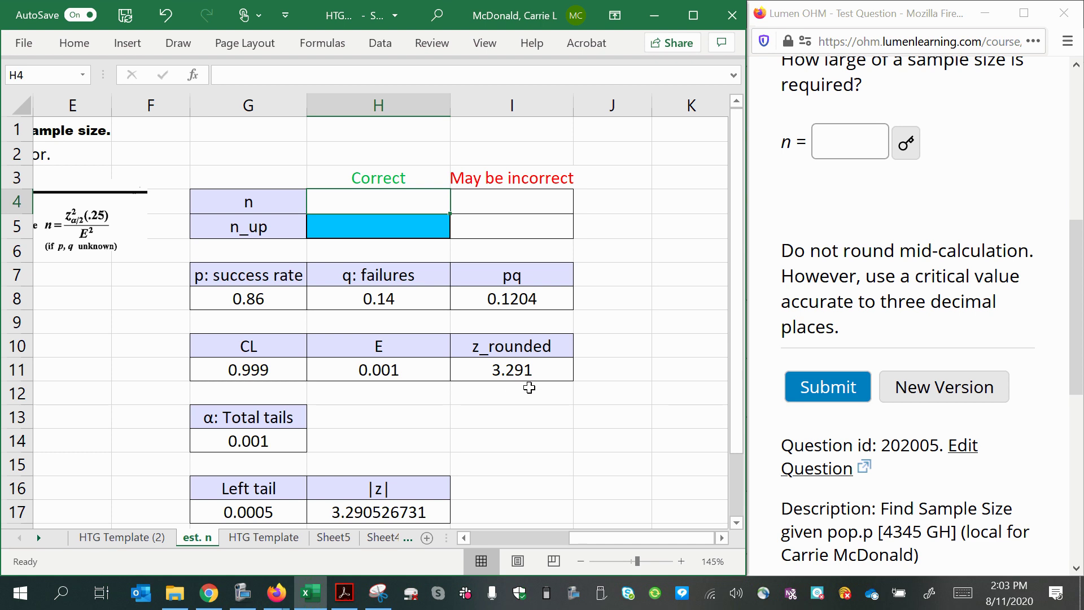
- With the sample-size formula image in view, start H4's n formula as =()/()
left_click(466, 199)
scroll(456, 421, "down", 1)
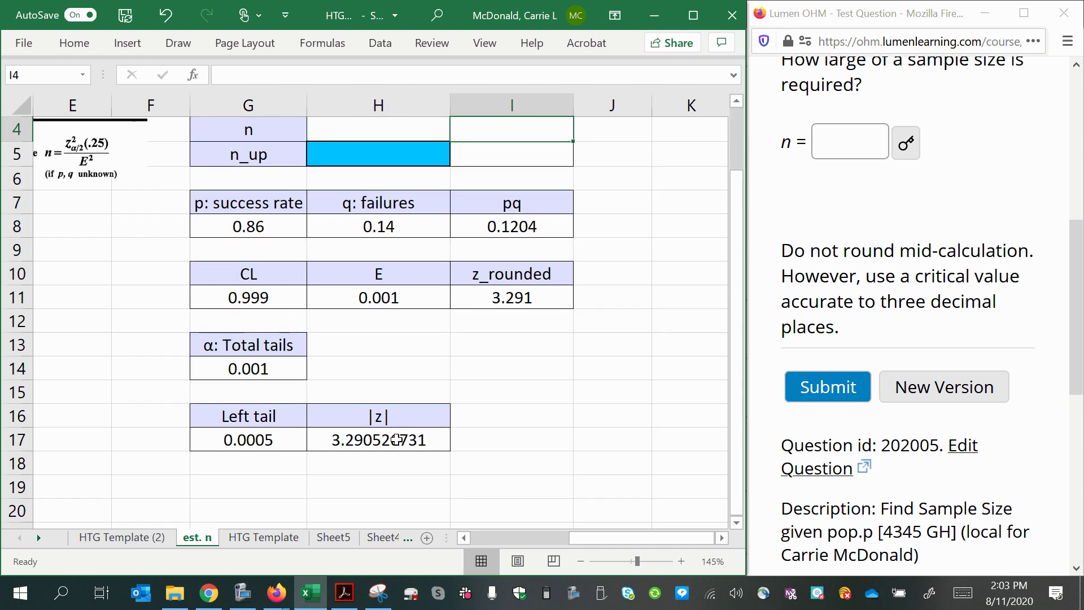
scroll(498, 442, "up", 1)
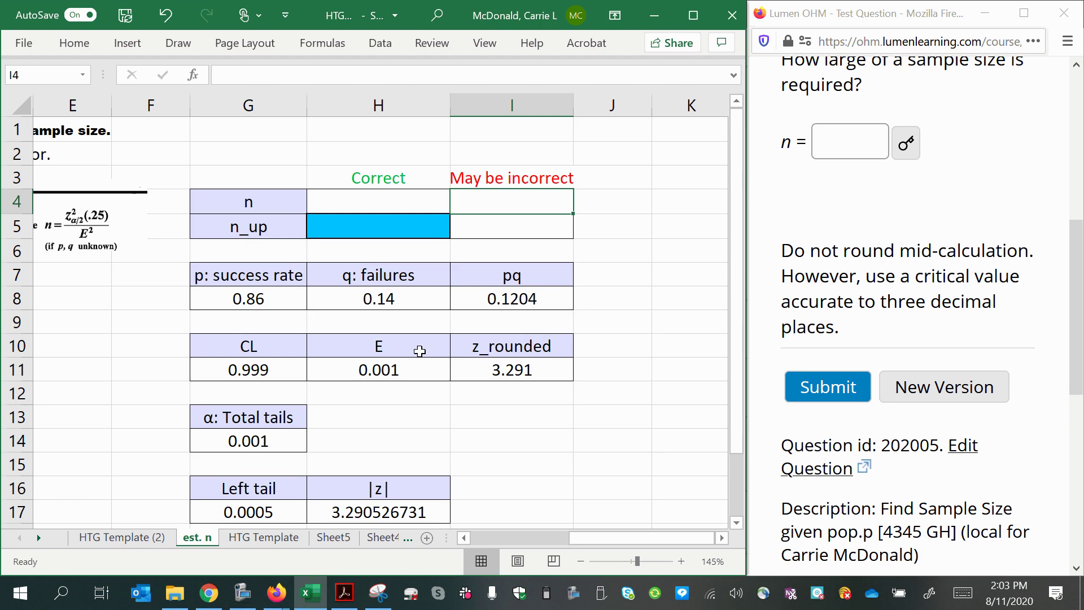
left_click(329, 205)
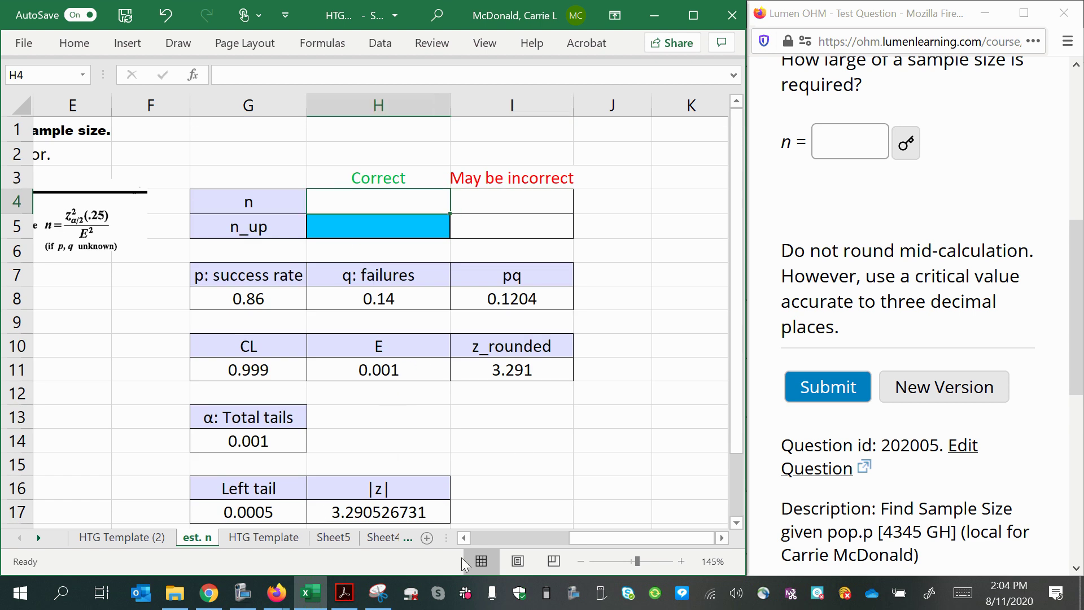
left_click(465, 538)
left_click(466, 538)
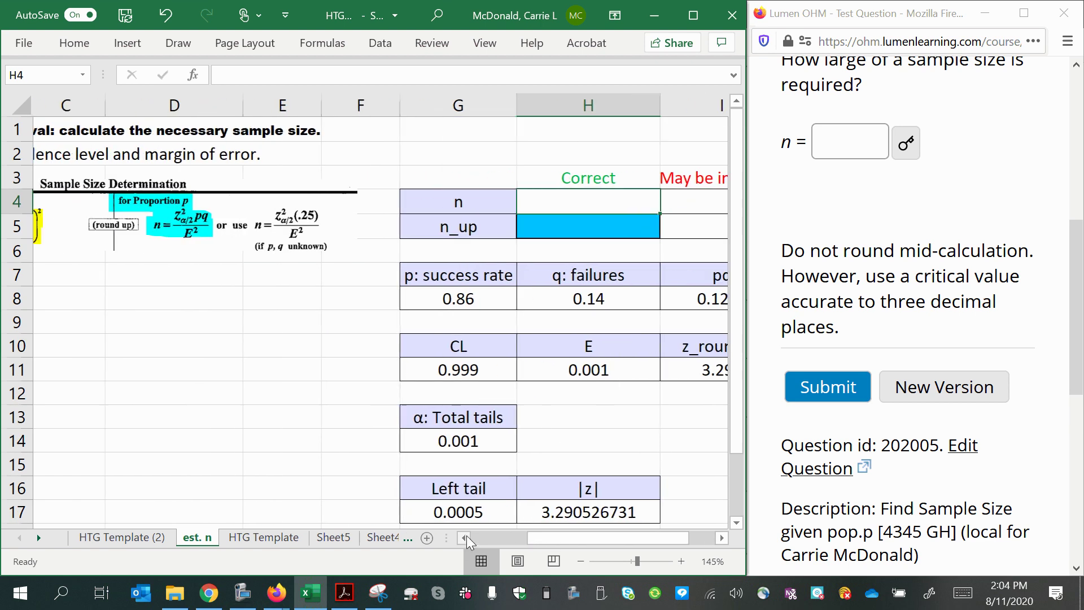
left_click(722, 537)
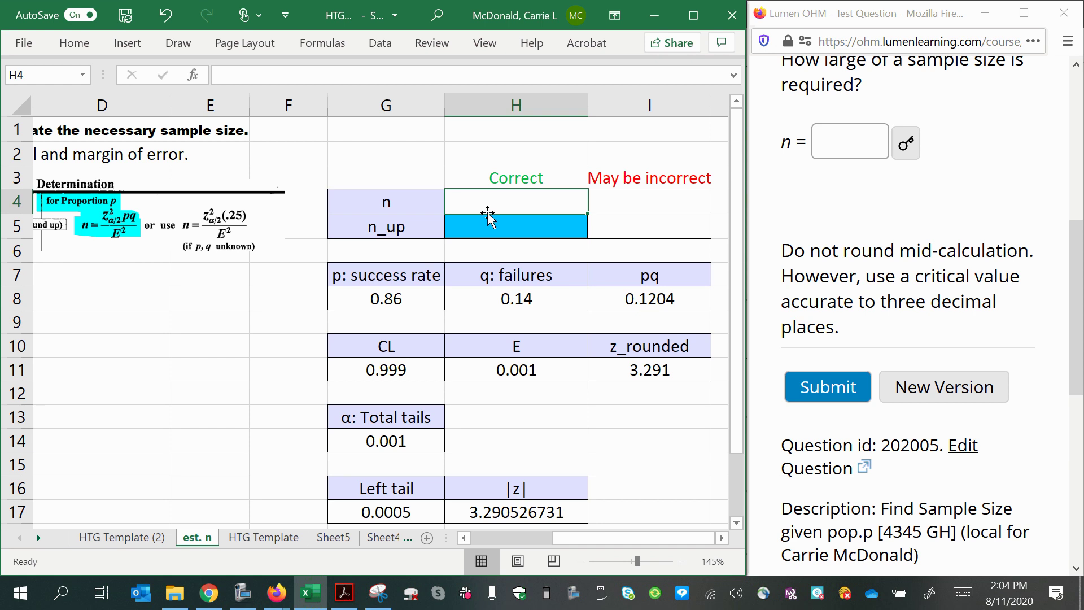
type("=")
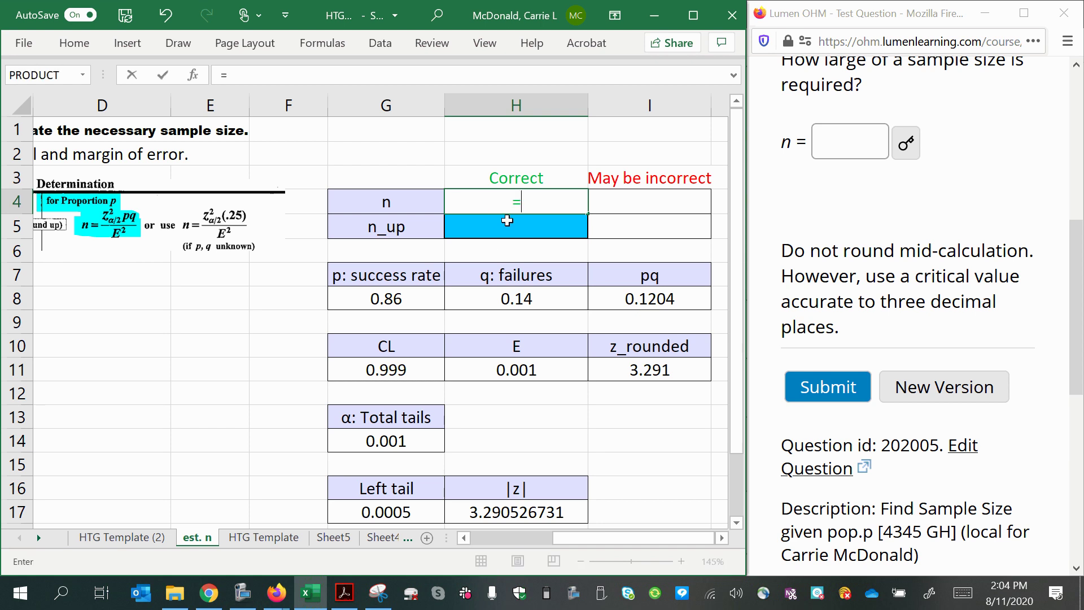
type("()/()")
- Complete H4 as =(I11^2*I8)/(H11^2), giving n = 1304013.992
left_click(507, 202)
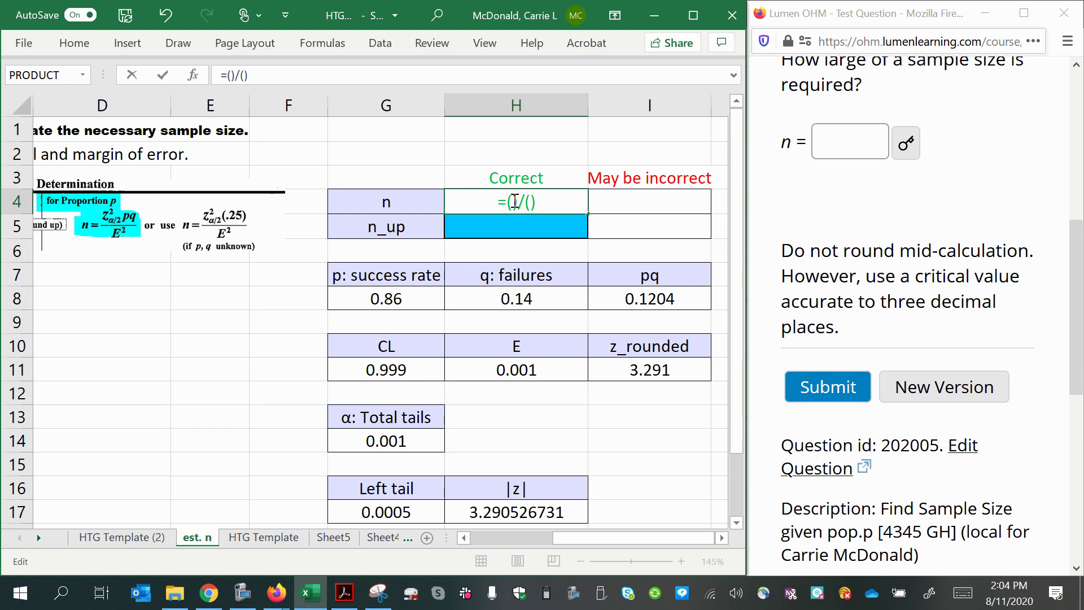
left_click(514, 201)
left_click(645, 370)
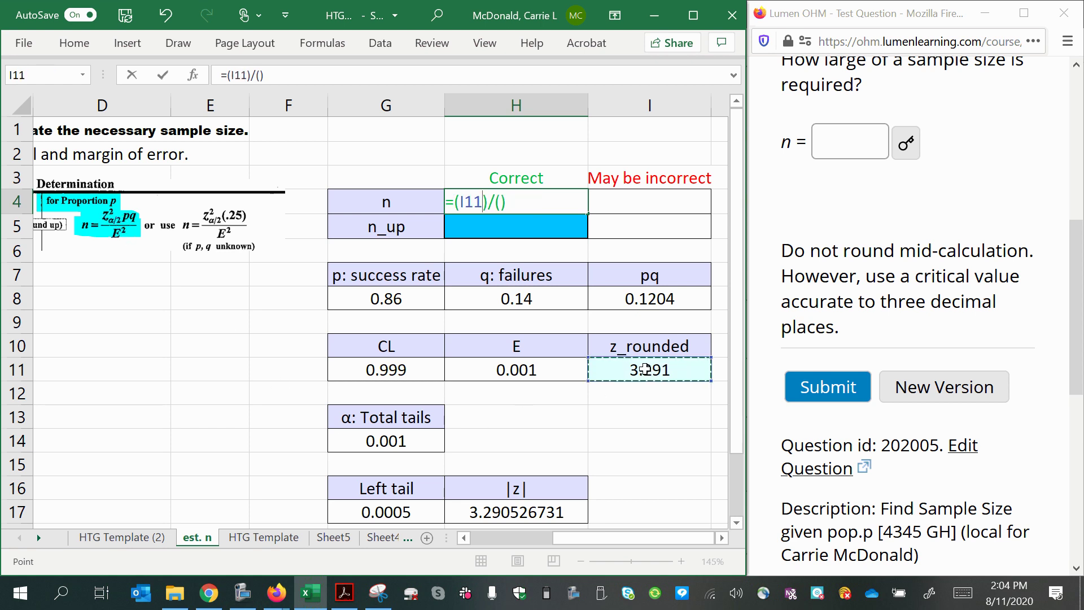
type("^")
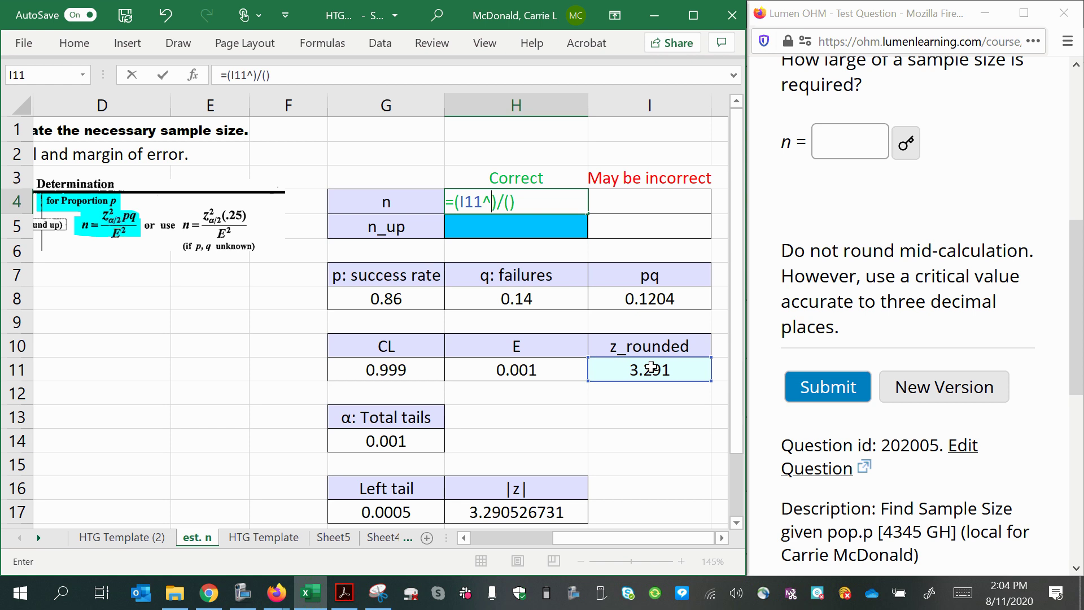
type("2*")
left_click(634, 301)
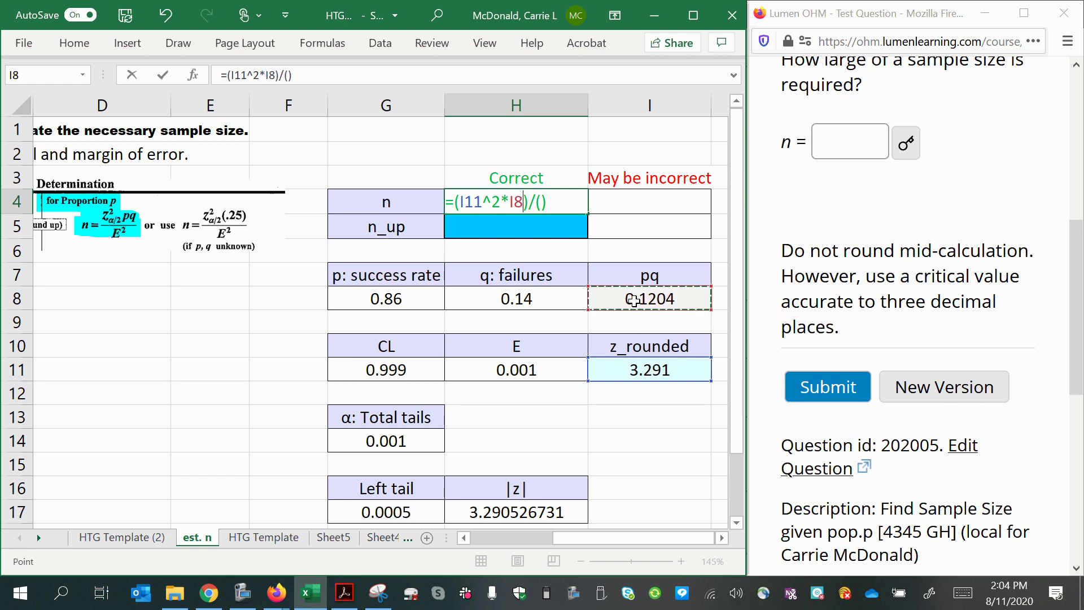
left_click(541, 202)
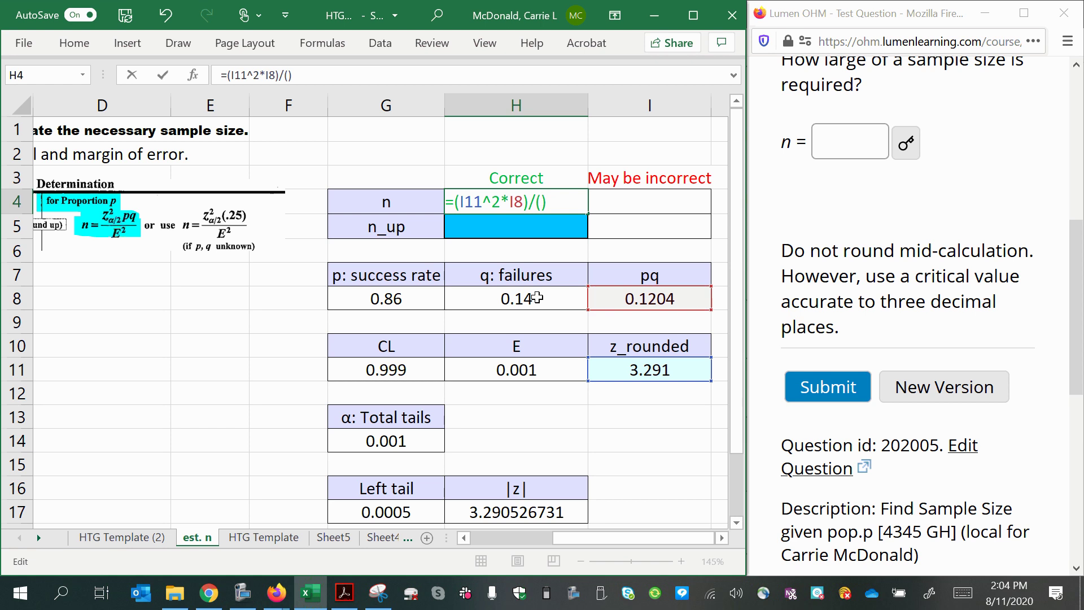
left_click(497, 369)
type("^2")
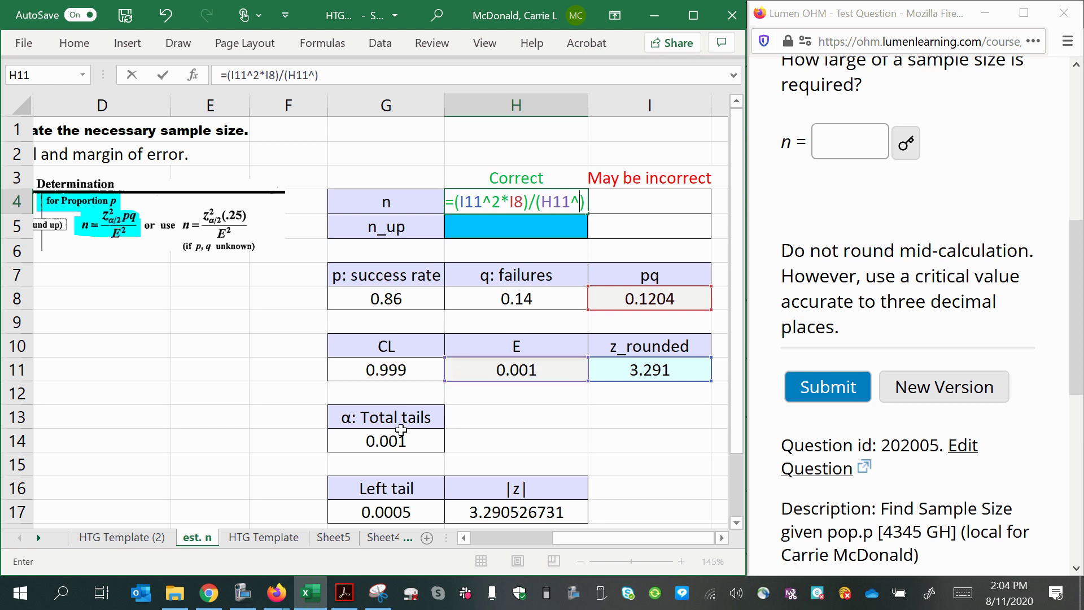
key("Return")
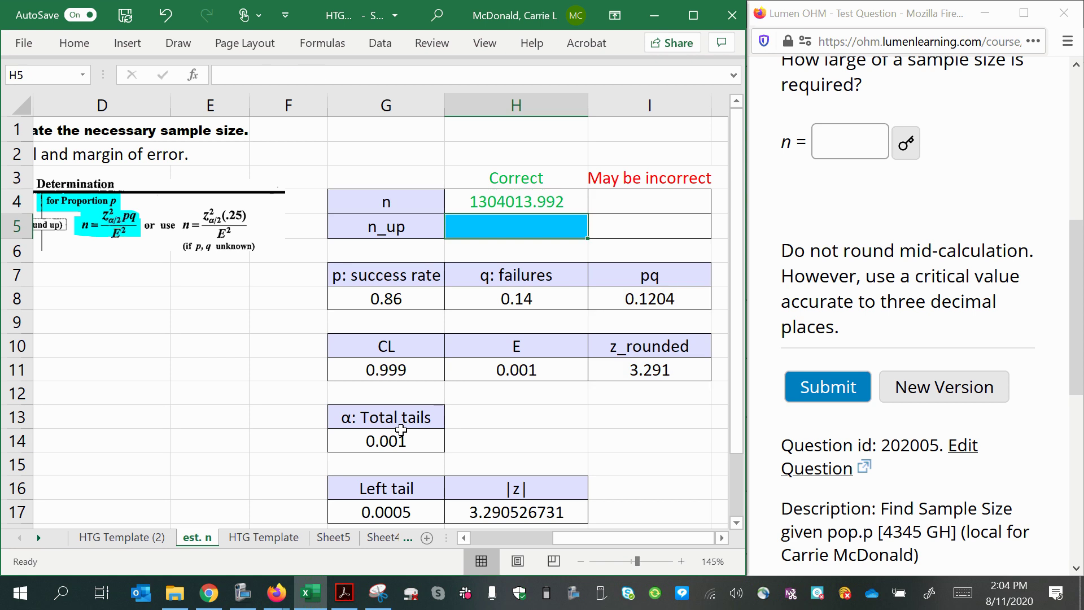
- Enter 1304014 as the n_up value in H5
left_click(498, 210)
left_click(505, 222)
type("13")
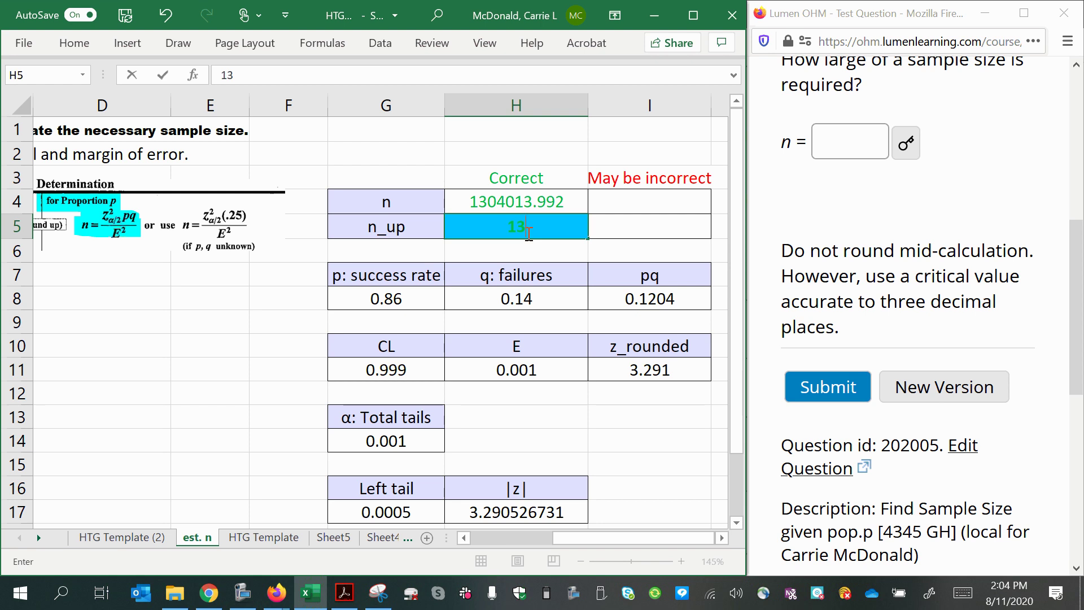
type("04014")
key("Return")
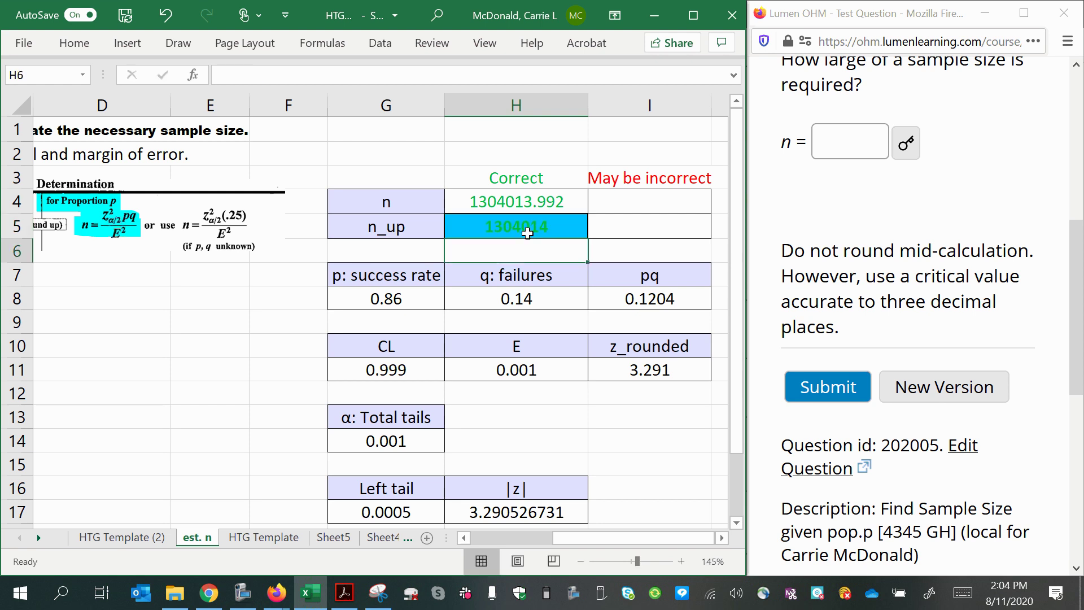
left_click(519, 225)
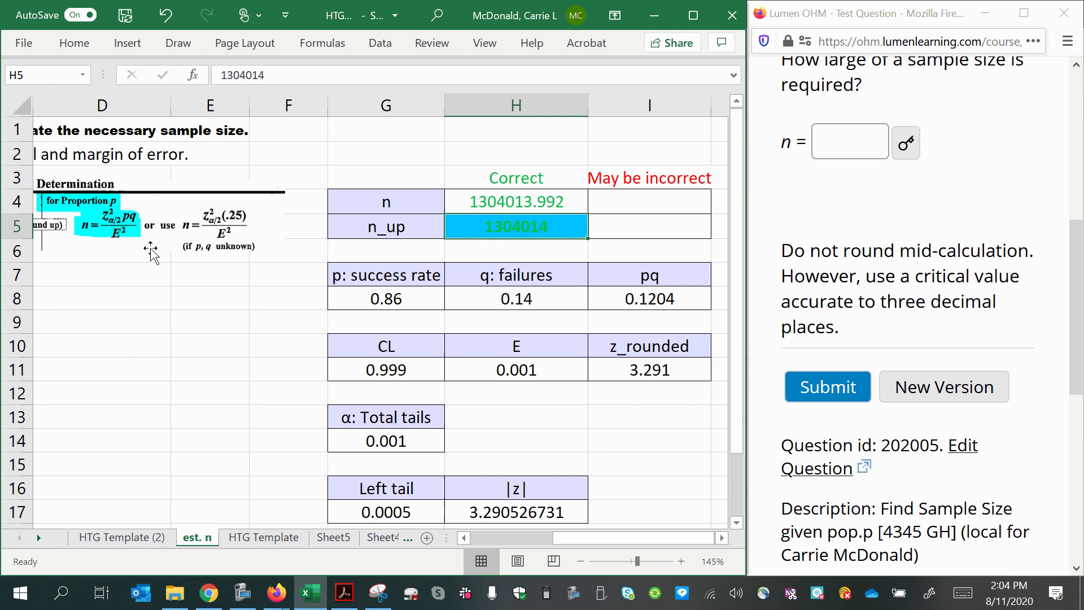
- Set H5's font colour to Automatic so the value shows in black
left_click(74, 43)
left_click(186, 110)
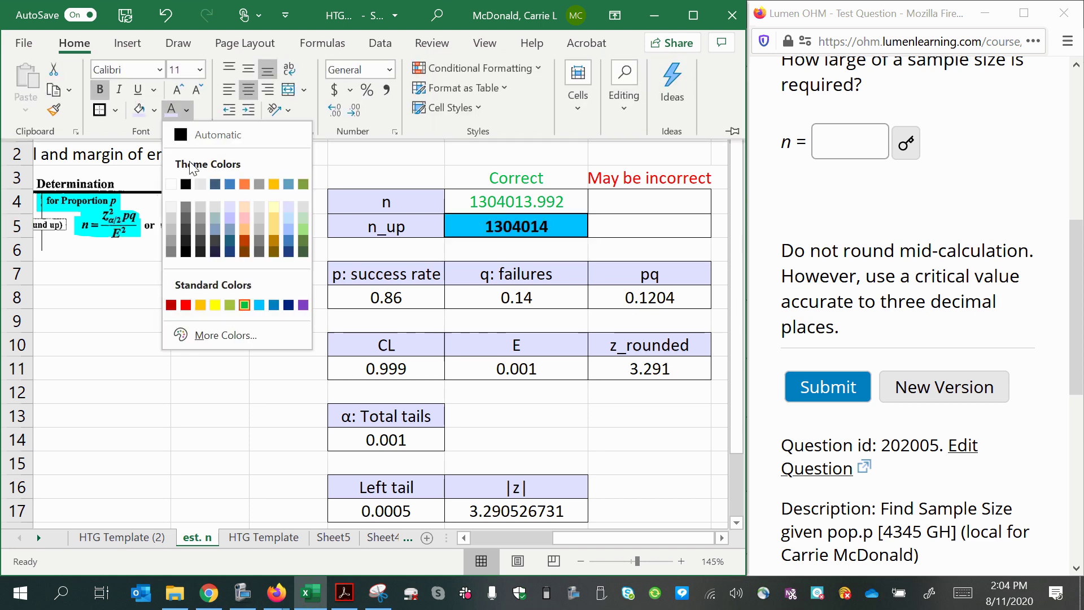
left_click(189, 141)
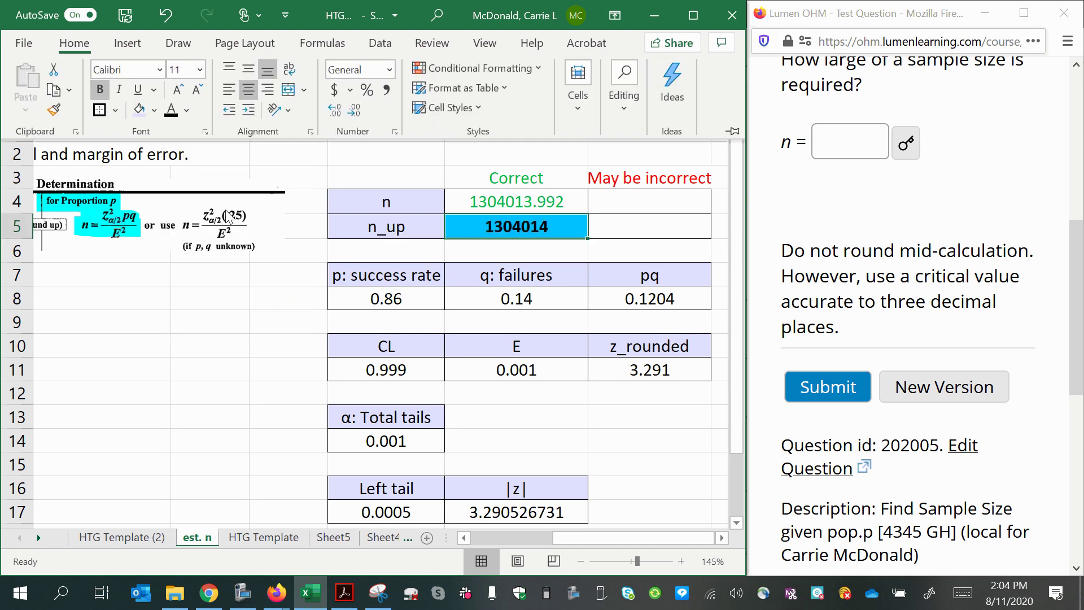
left_click(624, 254)
left_click(497, 229)
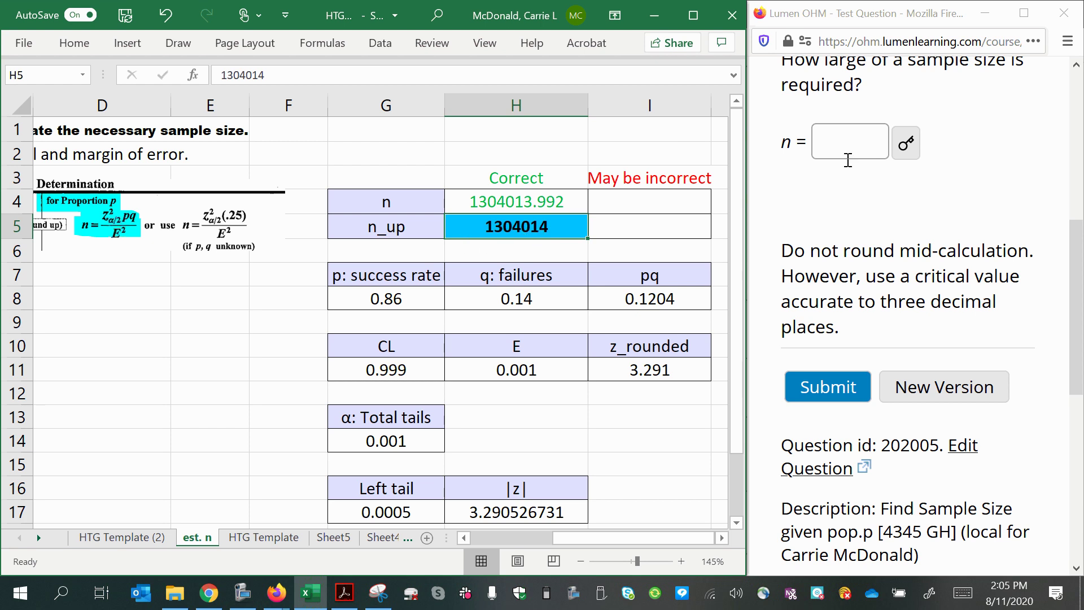
- Submit 1304014 as n in Lumen OHM and confirm it scores 1/1
left_click(866, 133)
type("130")
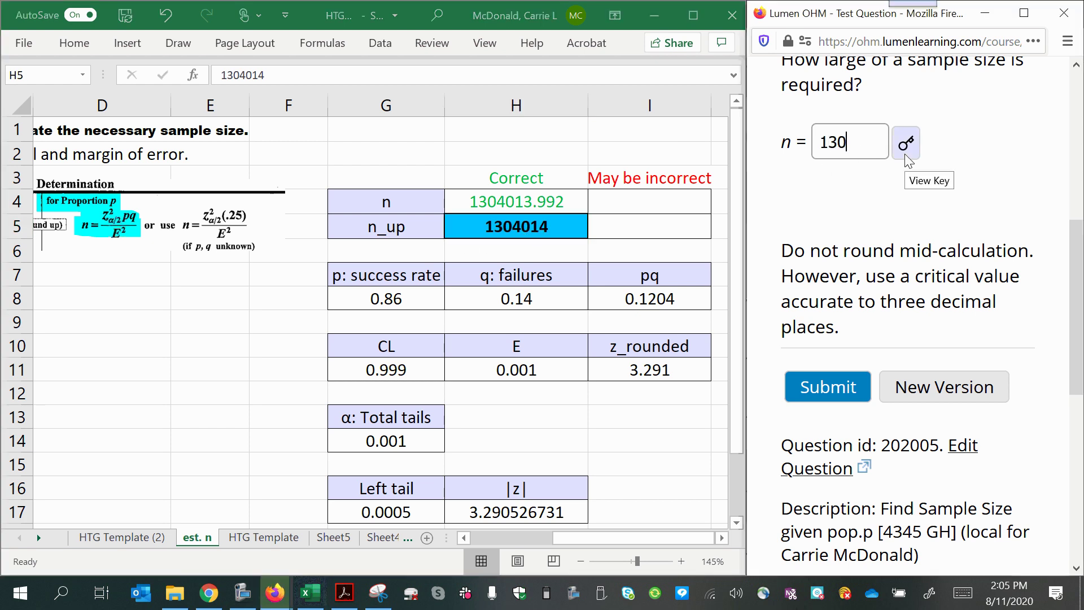
type("4014")
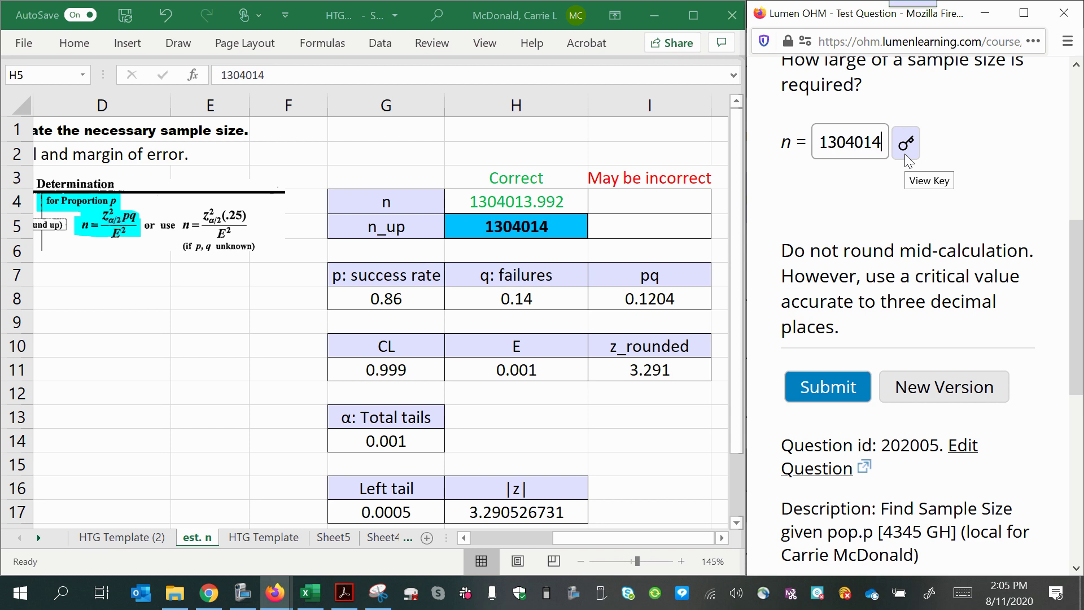
key("Return")
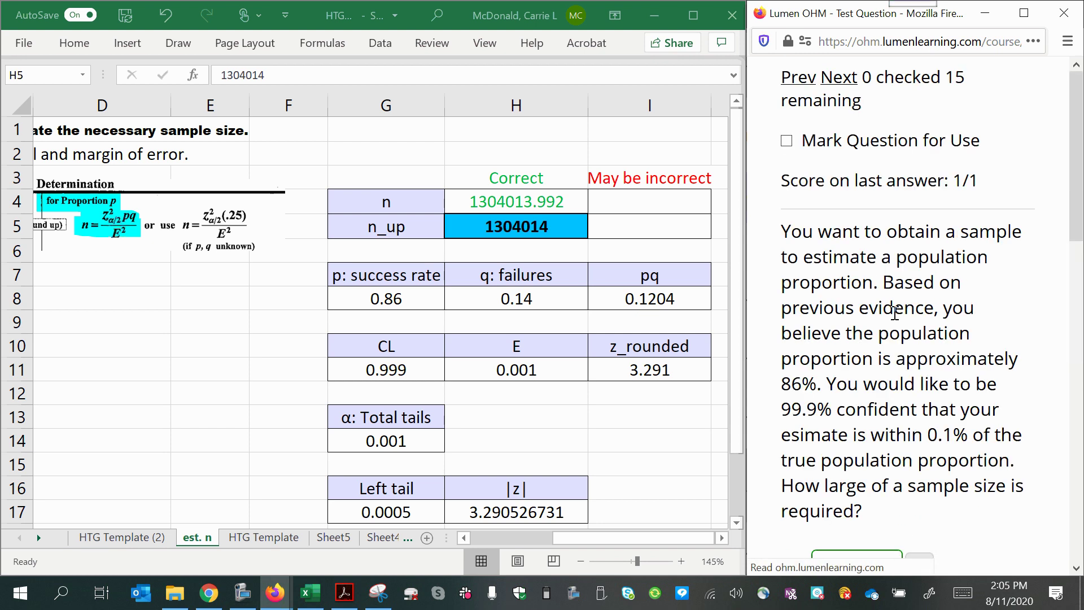
scroll(916, 331, "down", 3)
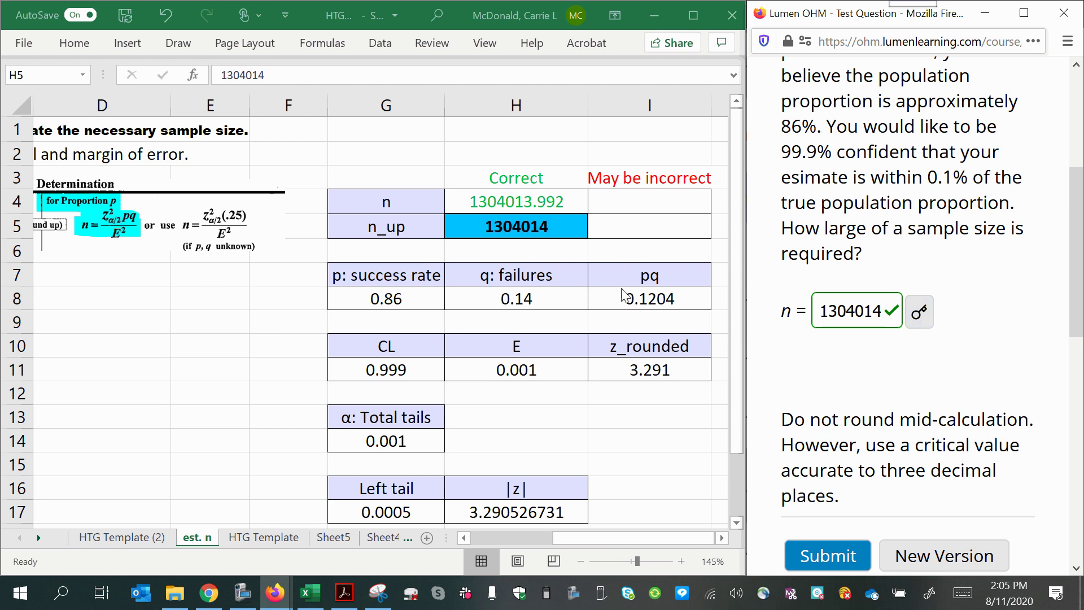
scroll(534, 467, "down", 1)
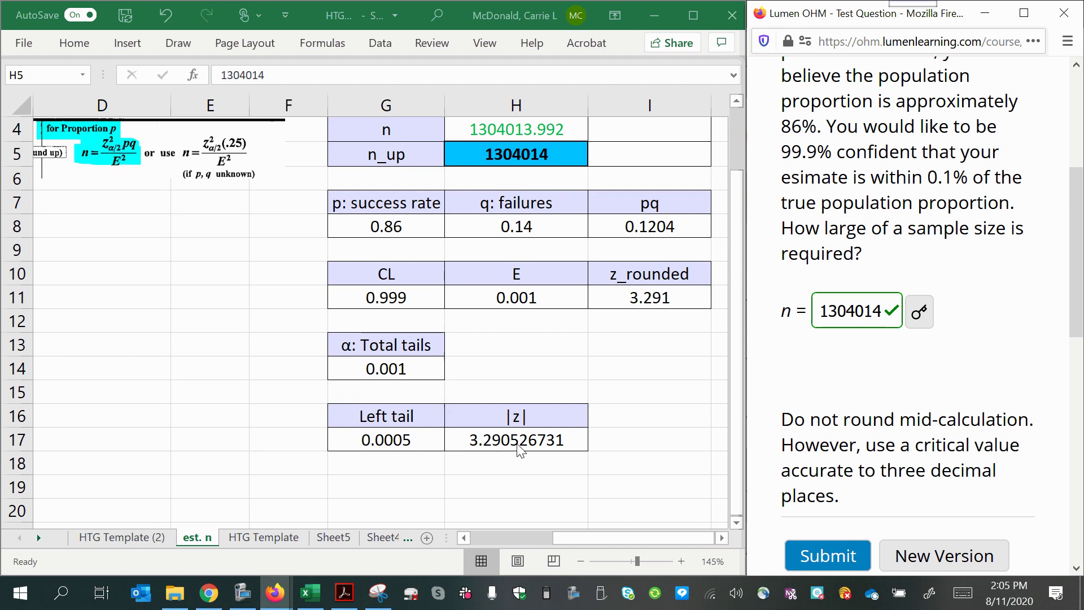
scroll(521, 450, "up", 1)
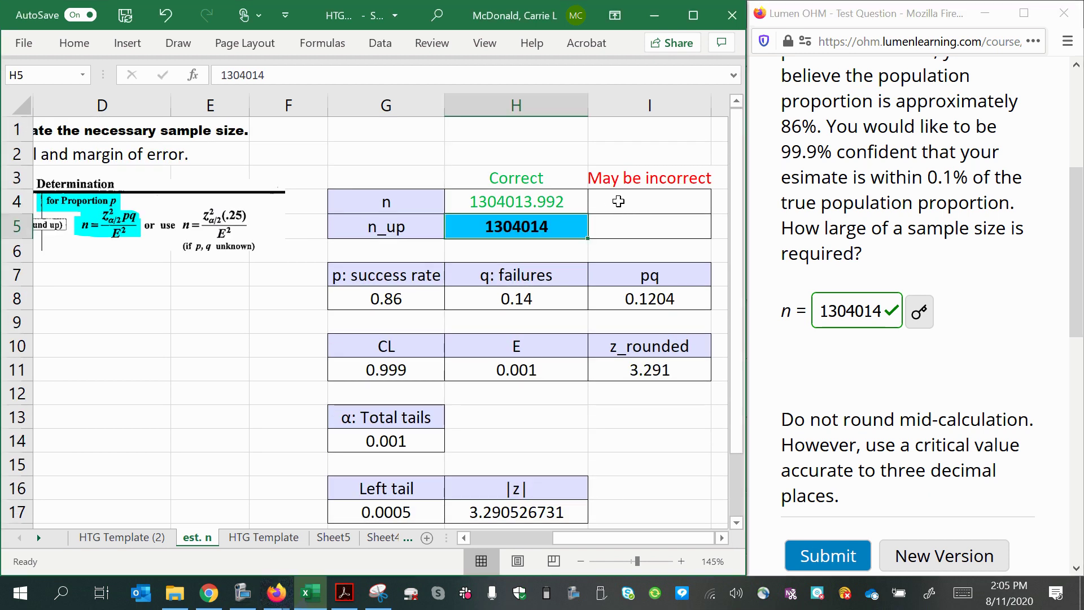
- Enter =(H17^2*I8)/(H11^2) in I4 with the unrounded |z|, giving 1303638.967
left_click(619, 205)
type("=()/(")
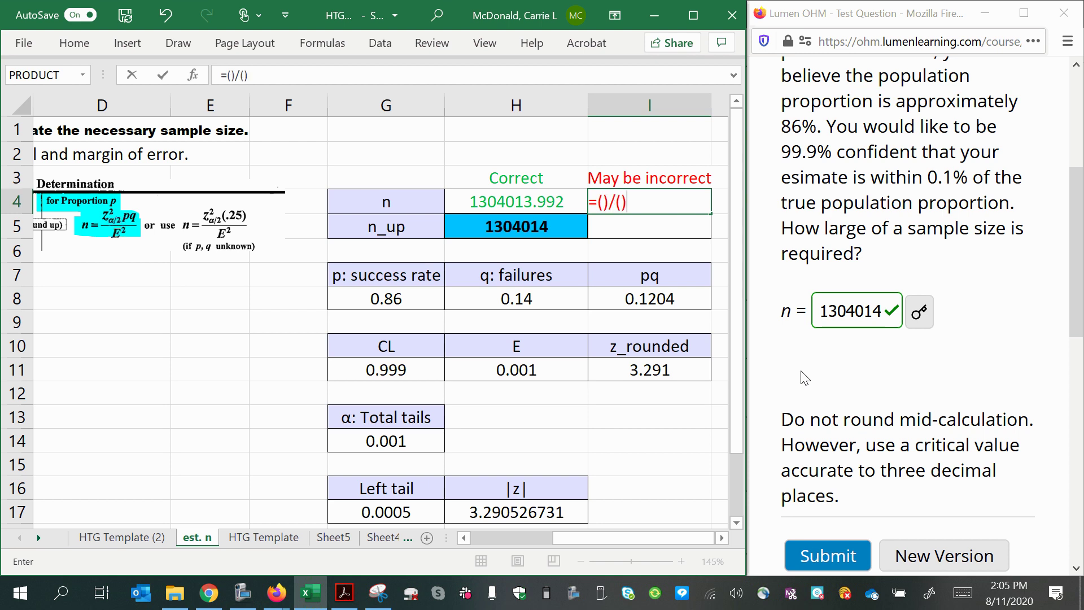
left_click(606, 201)
left_click(529, 512)
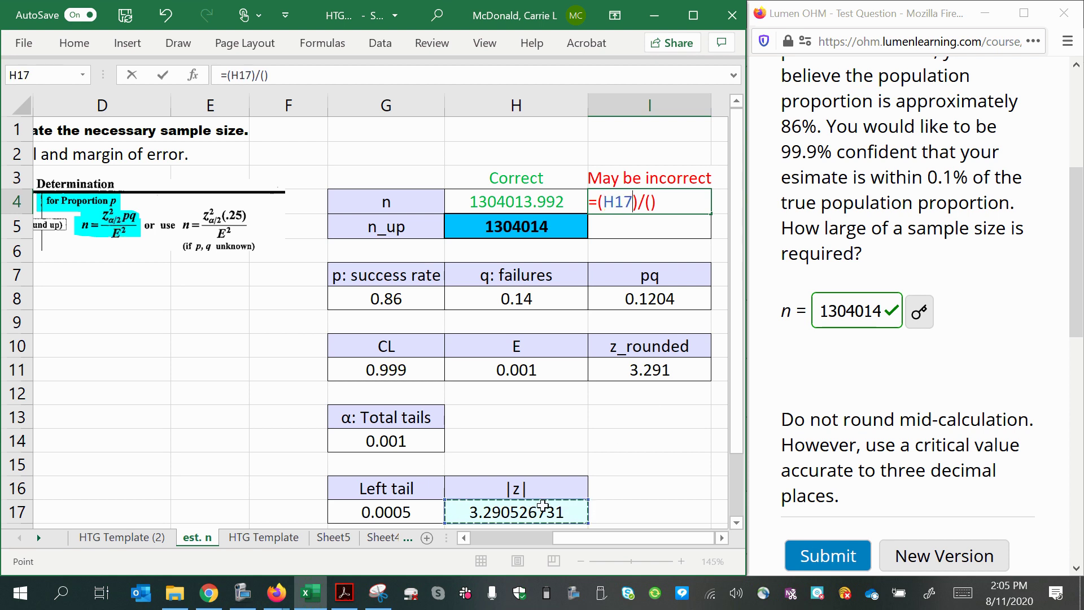
type("^2")
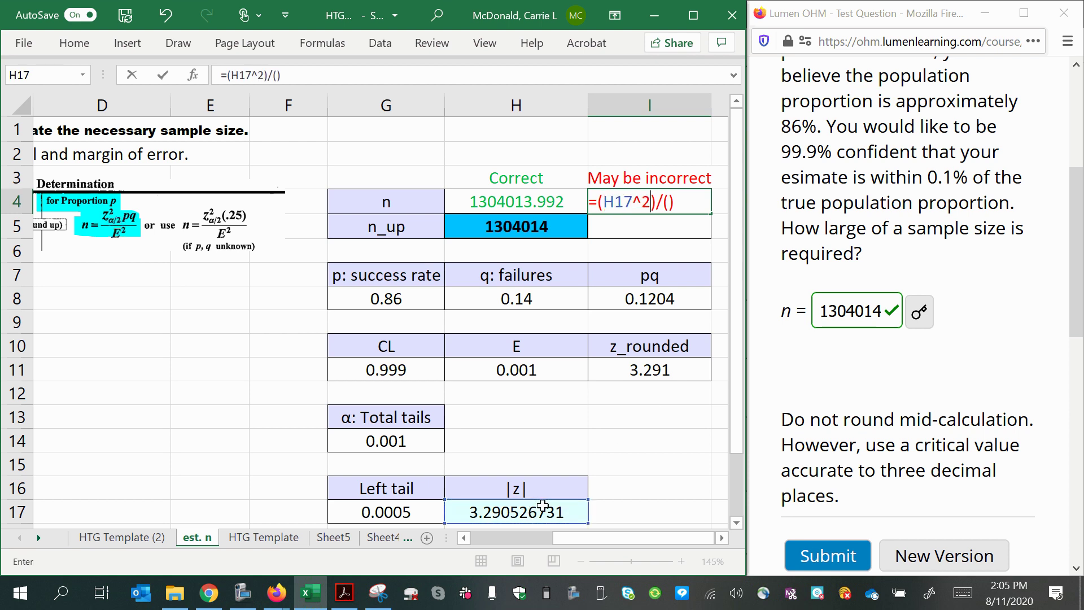
type("*")
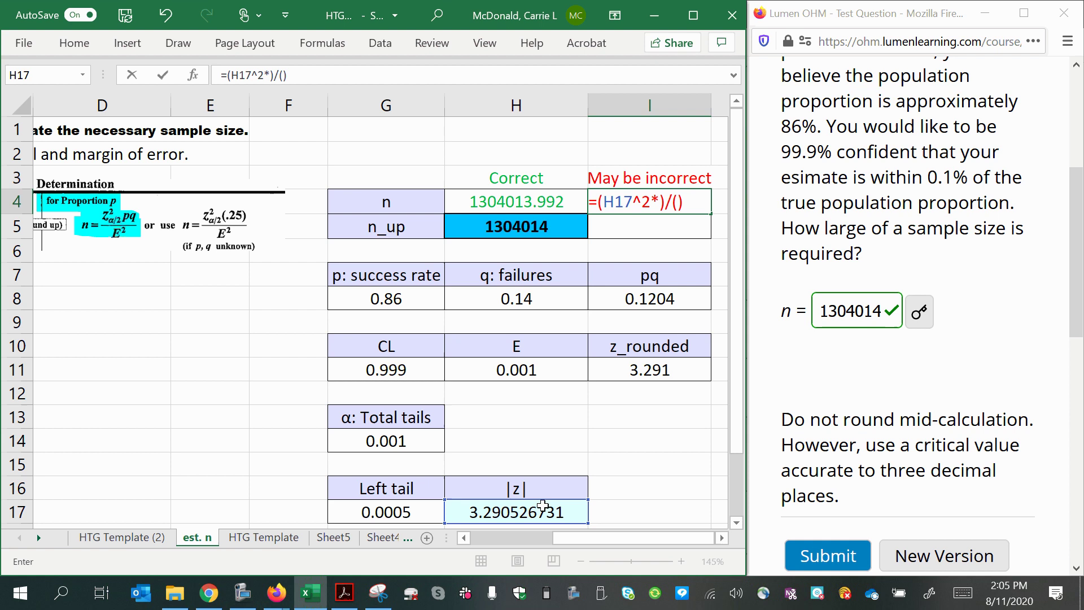
left_click(622, 300)
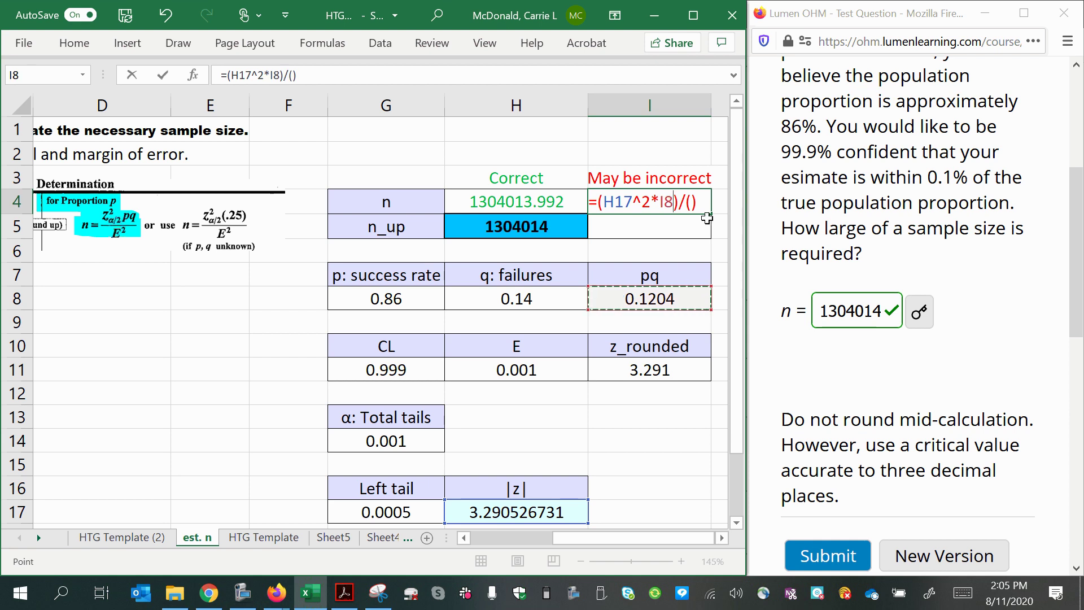
left_click(692, 202)
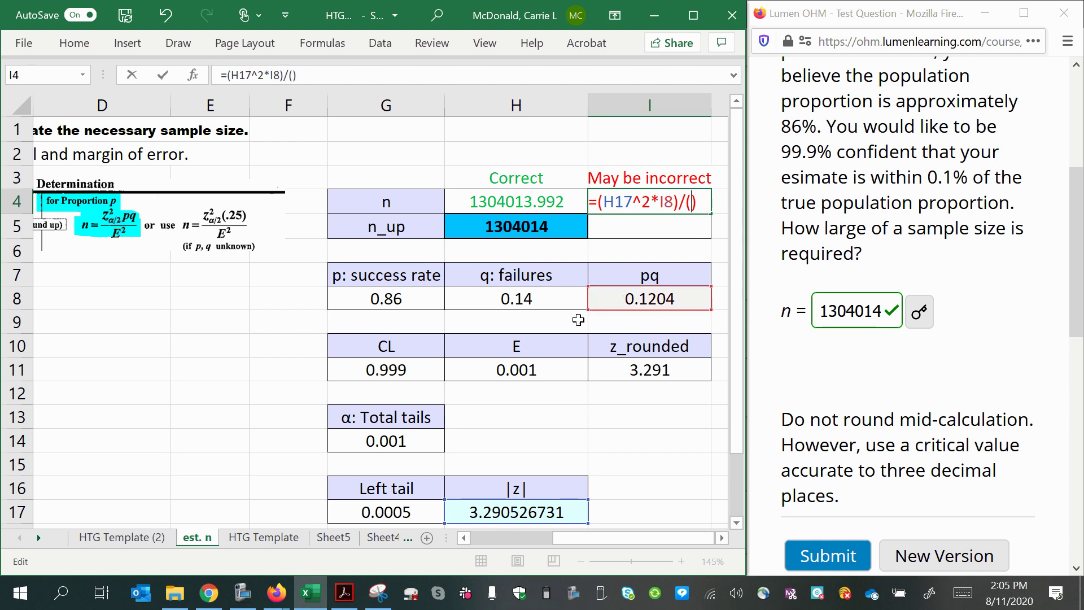
left_click(523, 370)
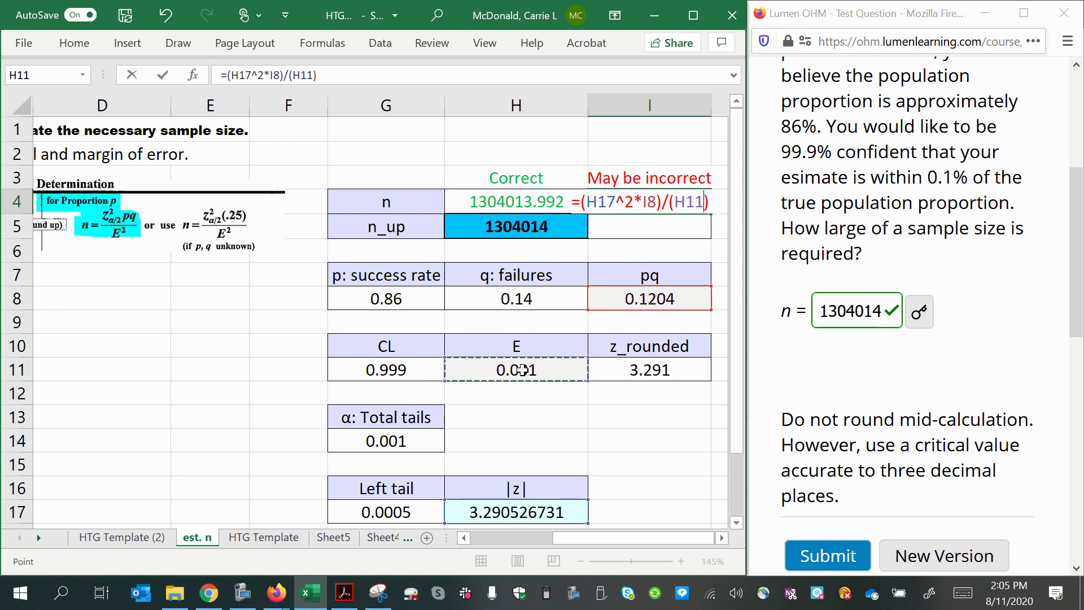
type("^2")
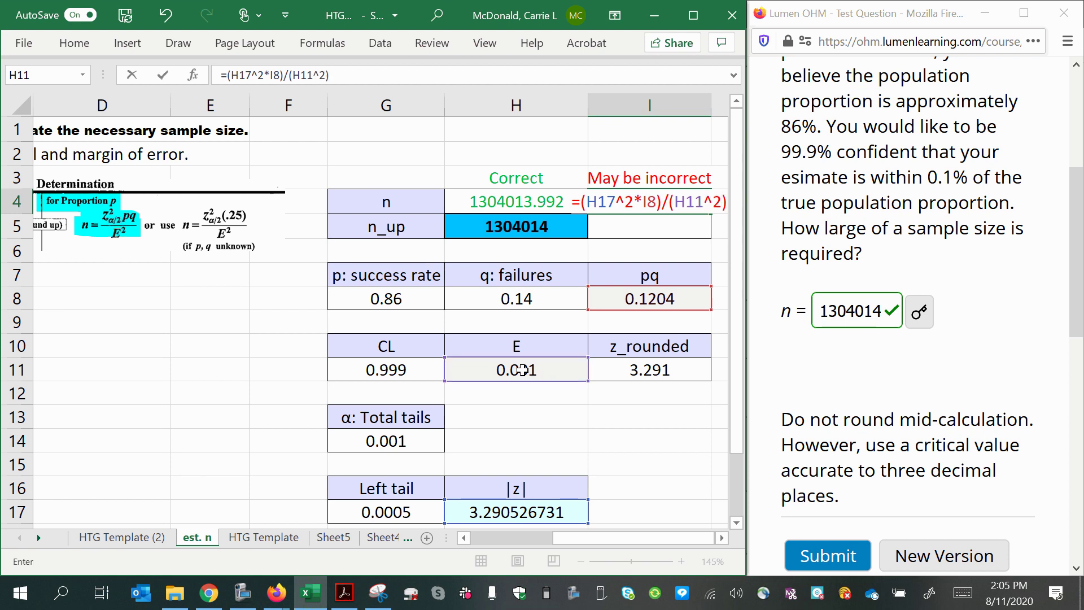
key("Return")
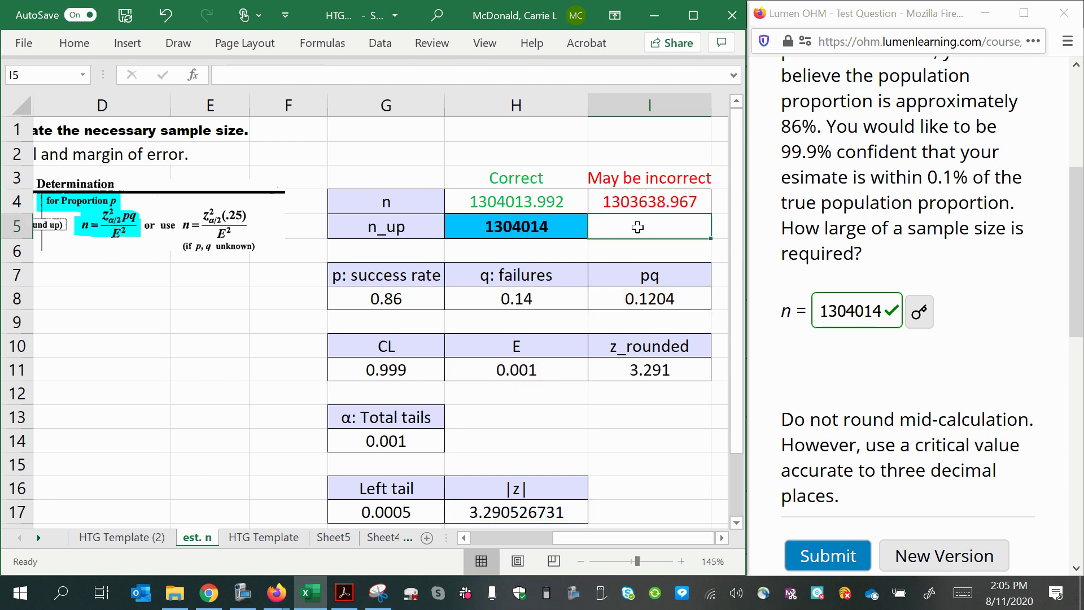
- Type 1303639 into the May be incorrect n_up cell I5
left_click(545, 226)
left_click(627, 217)
type("130")
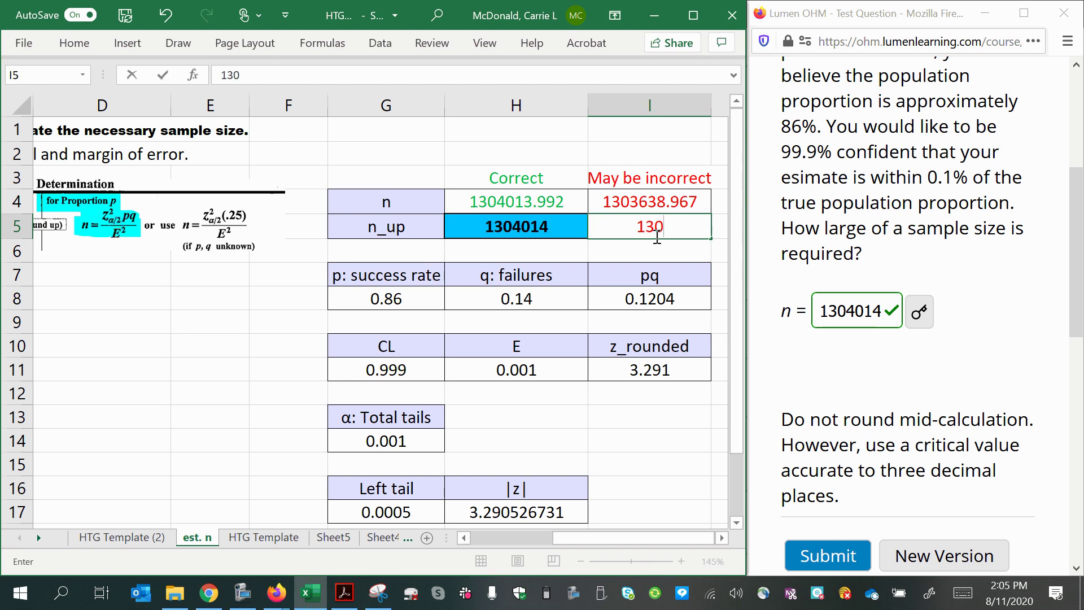
type("3639")
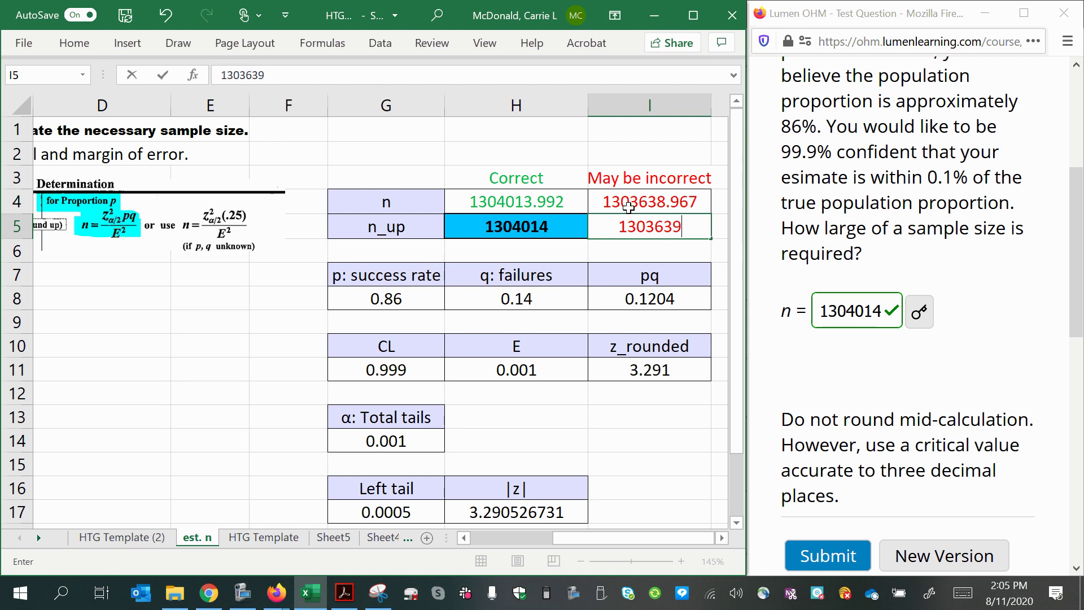
key("Return")
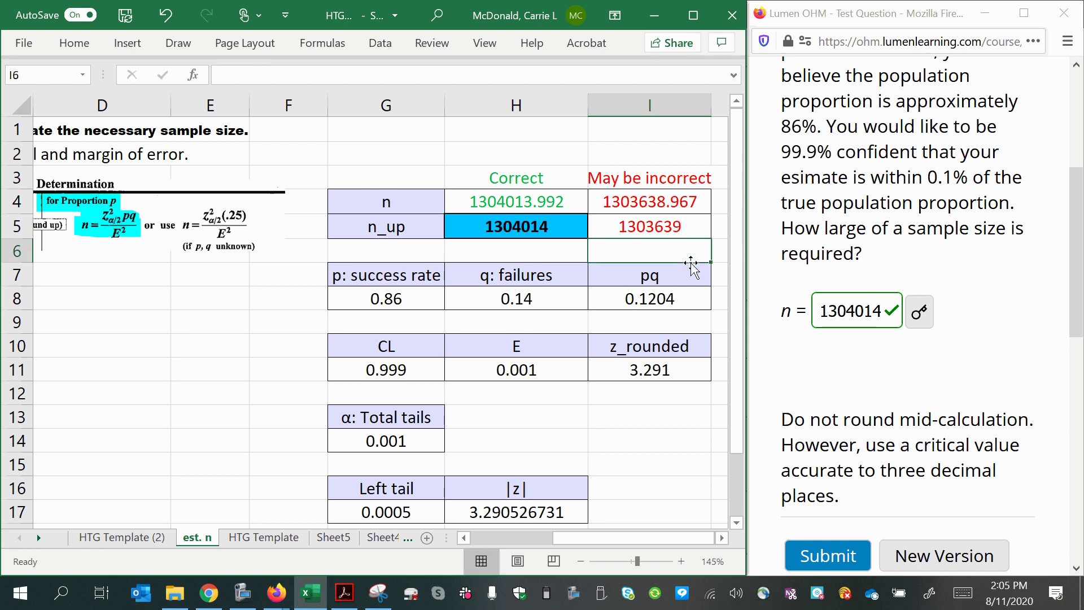
left_click(657, 223)
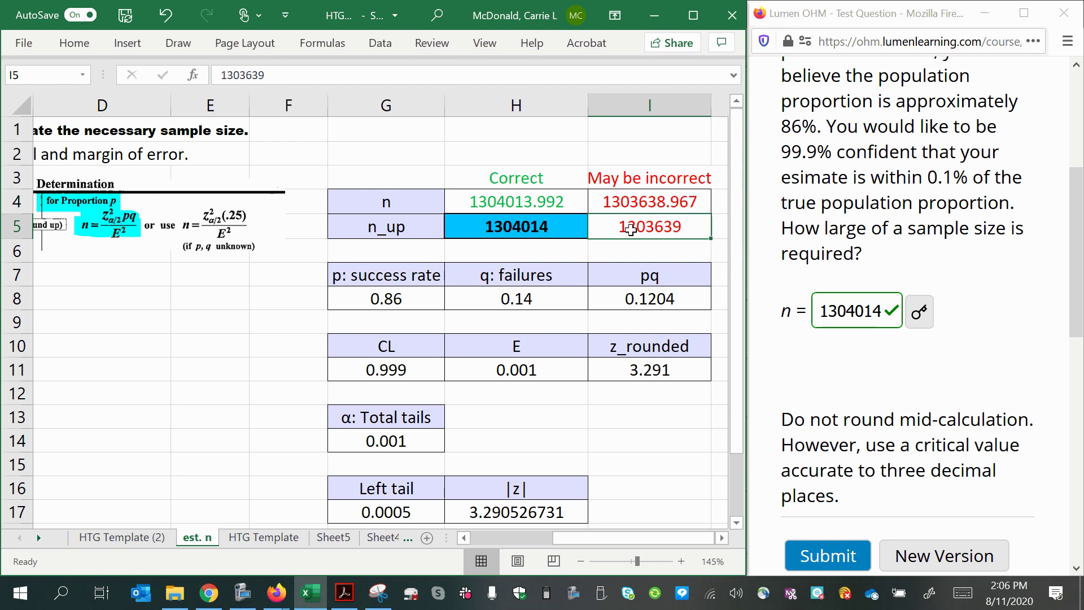
scroll(529, 474, "down", 1)
left_click(486, 440)
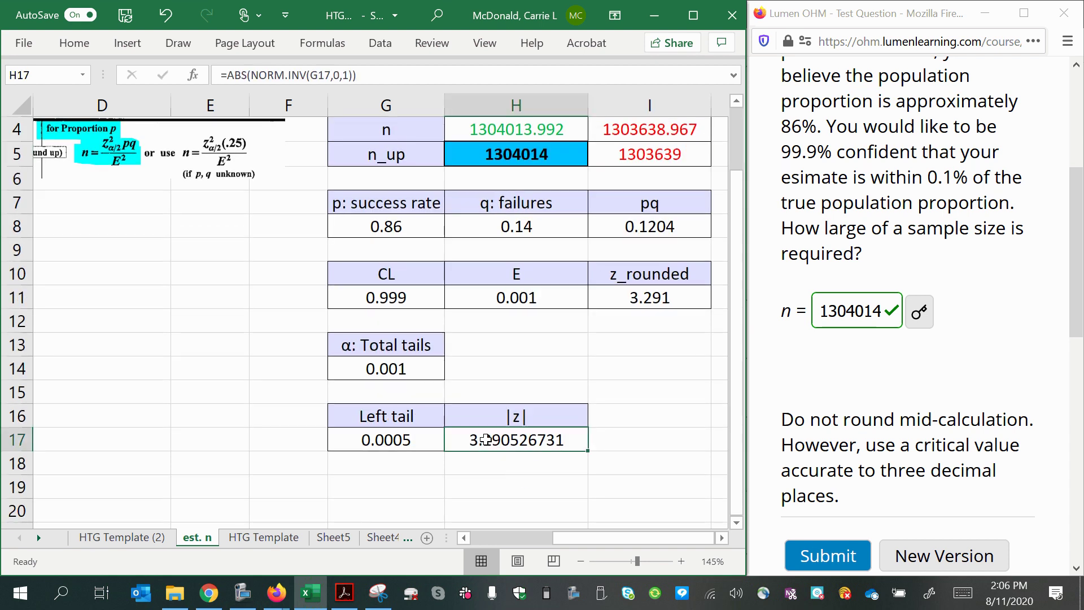
double_click(486, 440)
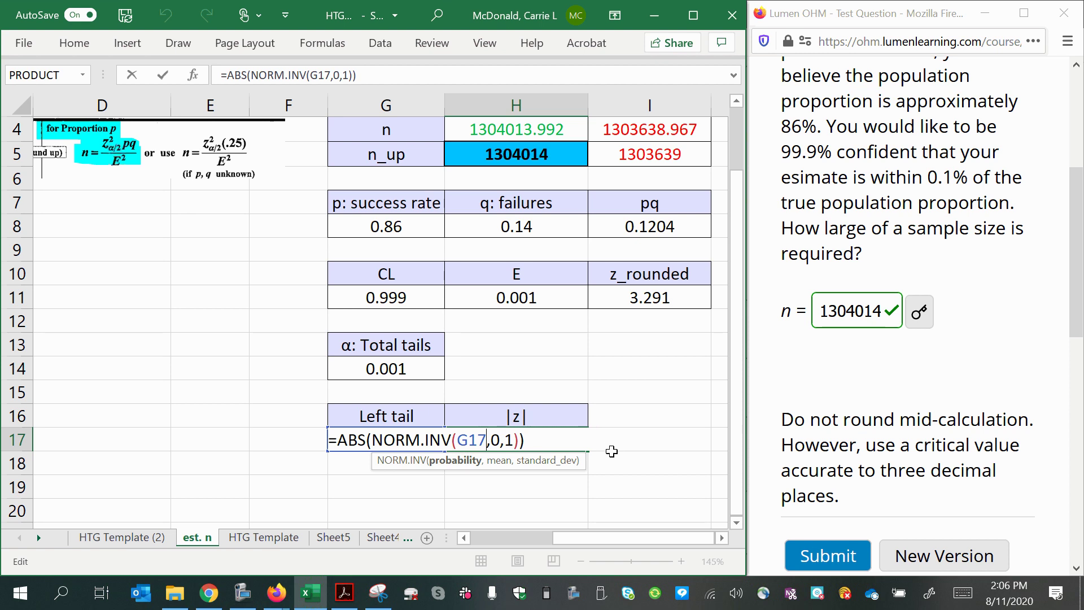
key("Return")
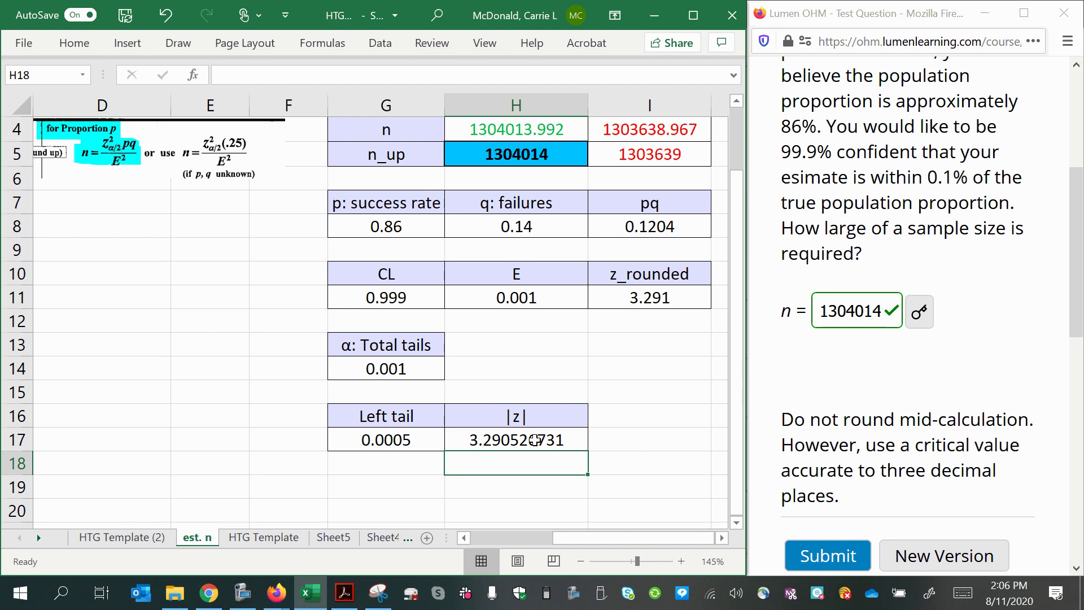
scroll(535, 440, "up", 1)
left_click(537, 230)
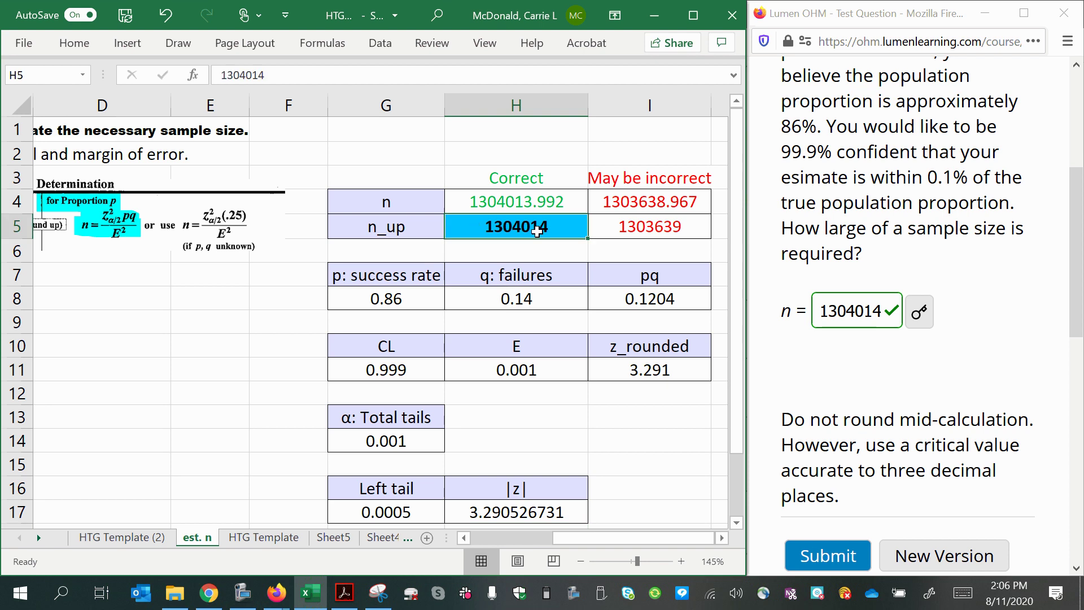
left_click(625, 223)
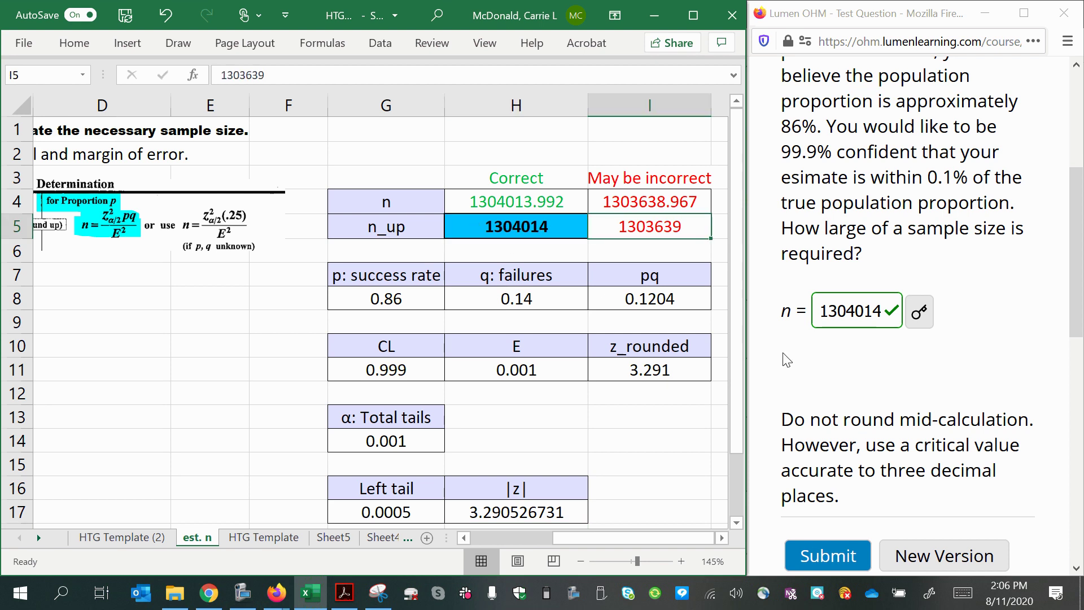
left_click(502, 227)
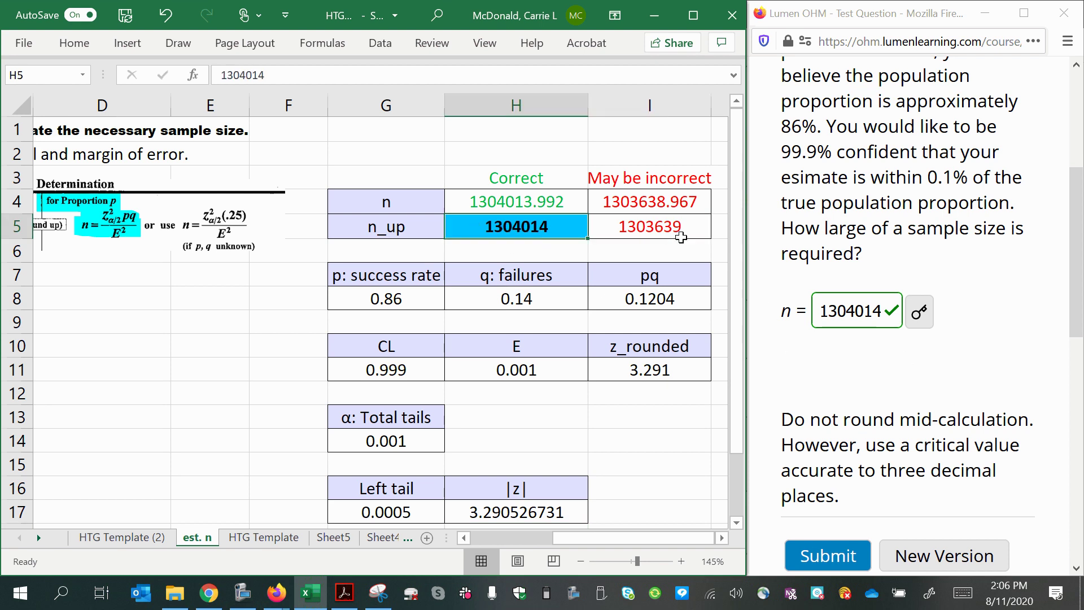
left_click(636, 227)
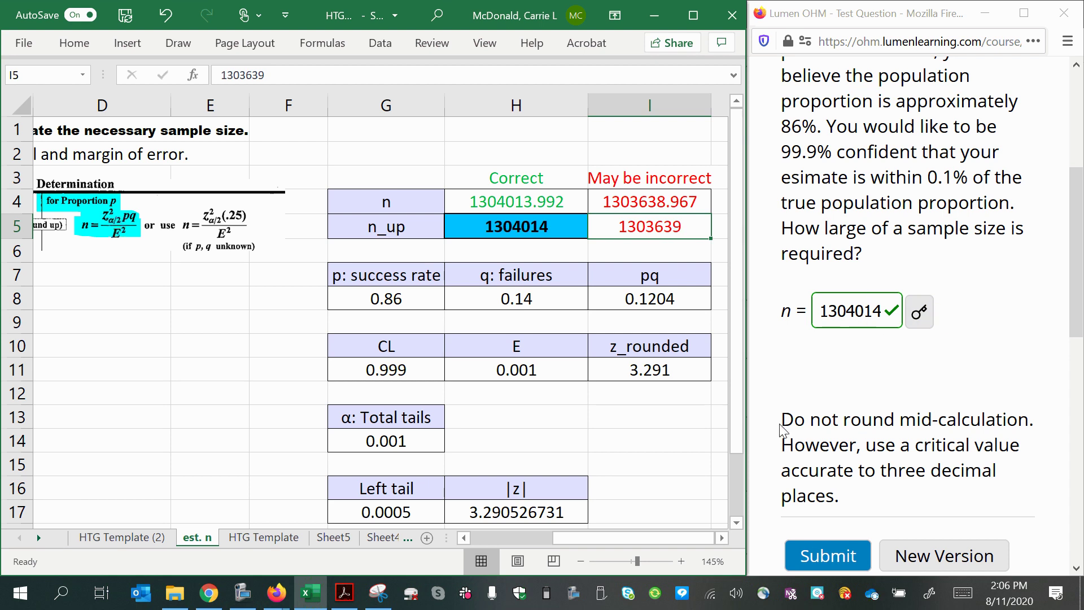
- Copy 1303639 from I5 over the Lumen OHM answer 1304014 and submit it
left_click_drag(782, 419, 1003, 503)
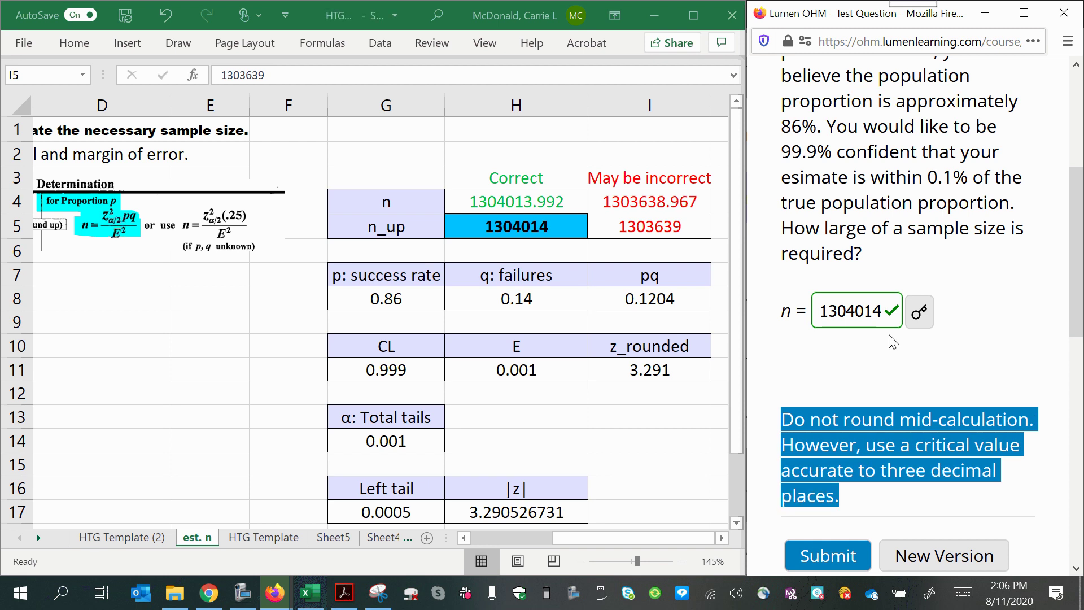
left_click(855, 343)
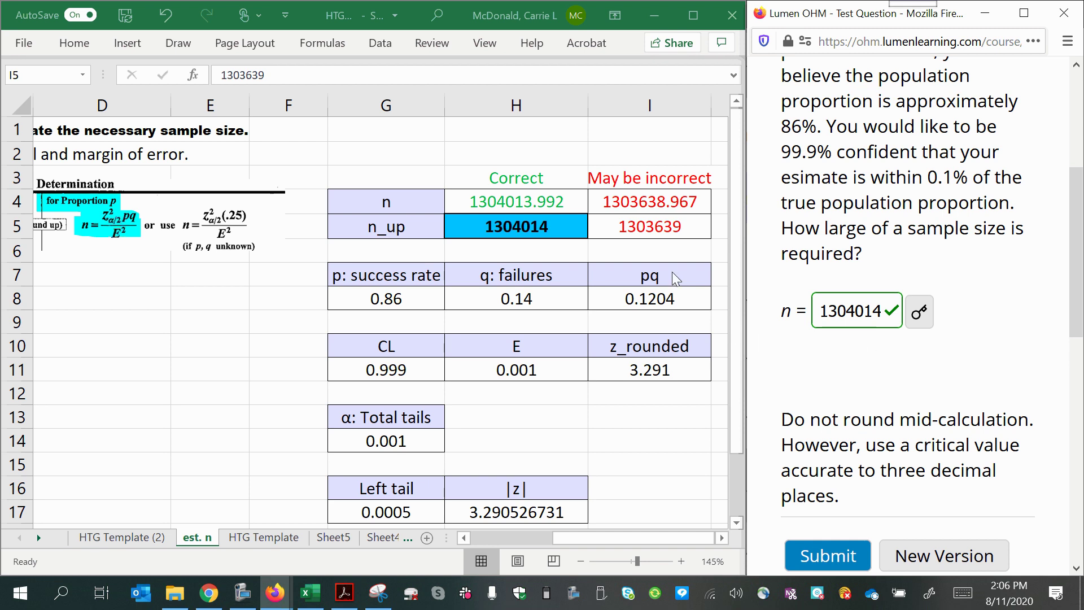
left_click(625, 226)
key("ctrl+c")
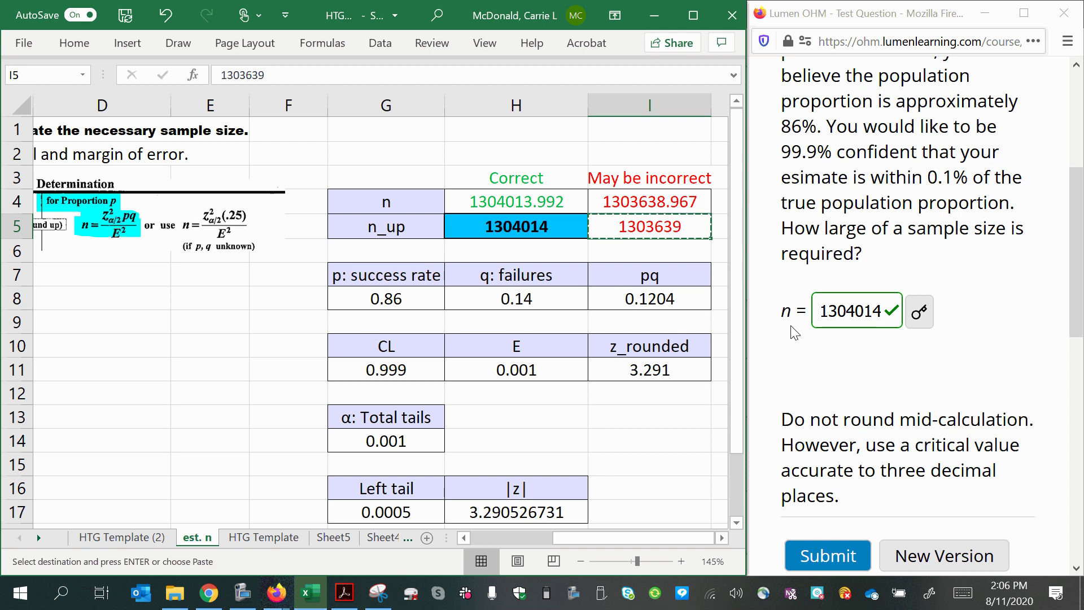
left_click(822, 311)
left_click_drag(816, 311, 932, 317)
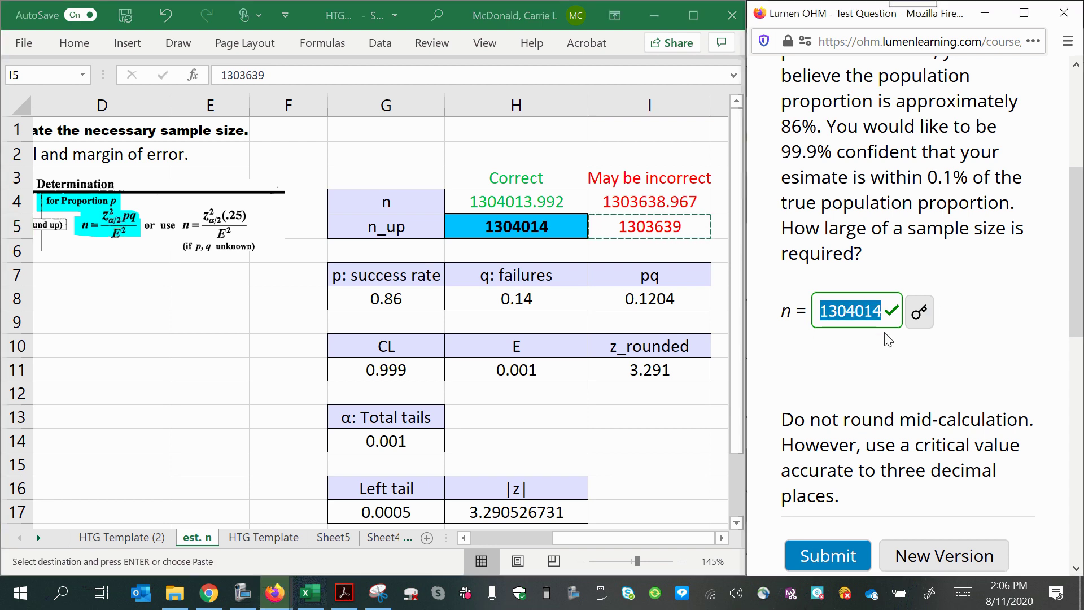
key("ctrl+v")
key("Return")
- Maximize Excel so the est. n sheet fills the screen
scroll(848, 462, "down", 4)
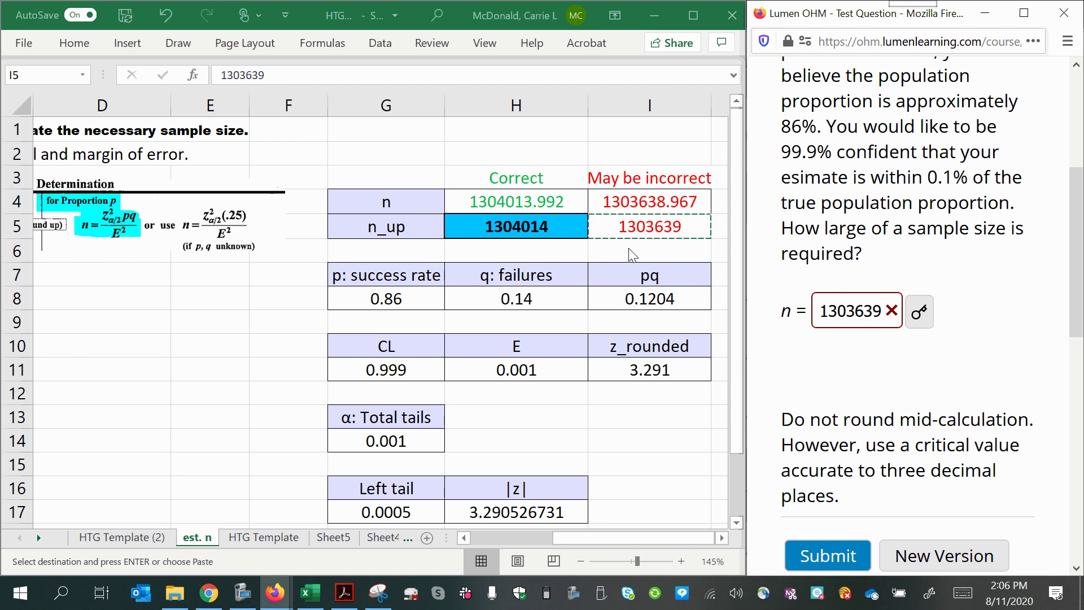
left_click(243, 592)
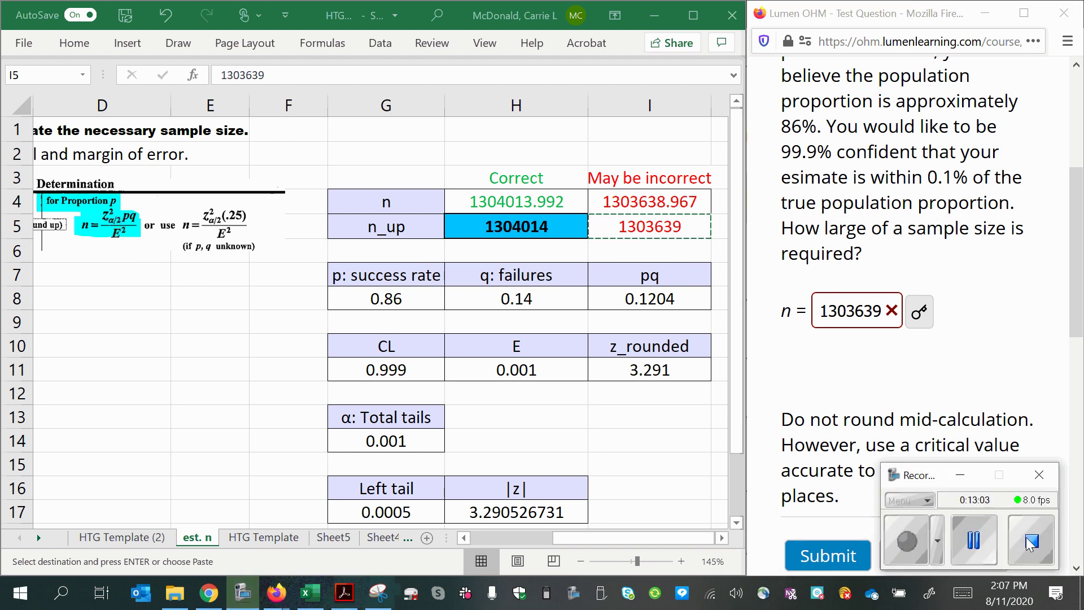
left_click(967, 551)
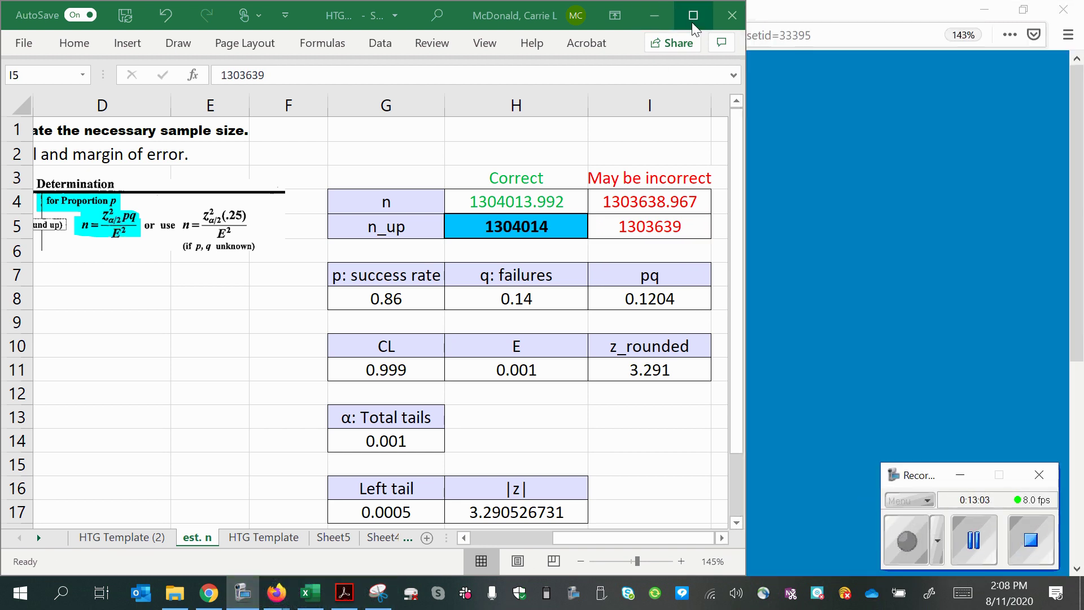
left_click(693, 24)
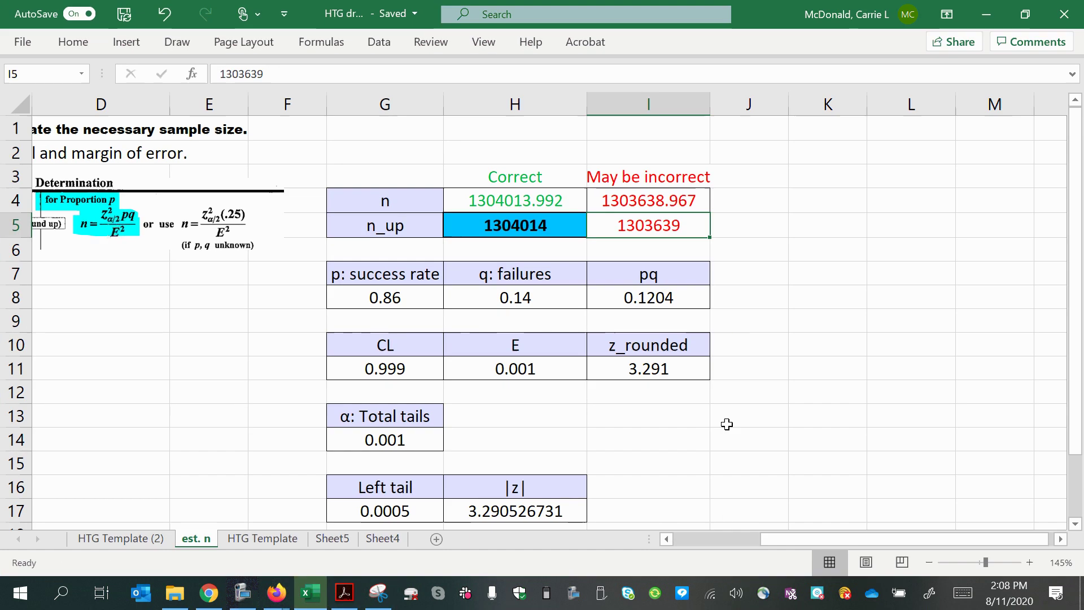
- Clear the typed n_up values from H5 and I5
left_click(499, 225)
key("BackSpace")
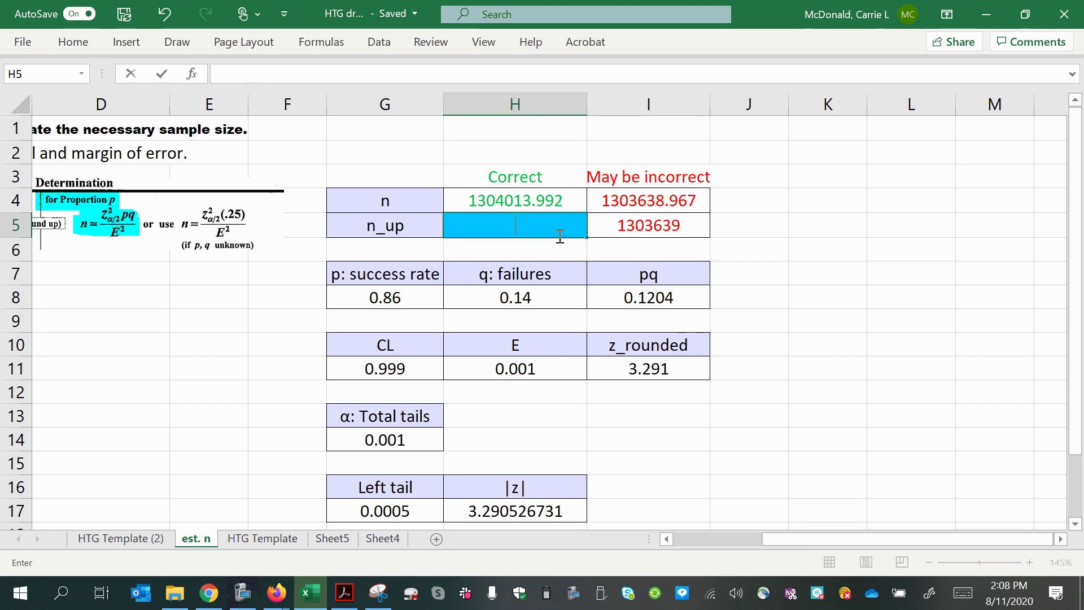
left_click(694, 229)
key("Delete")
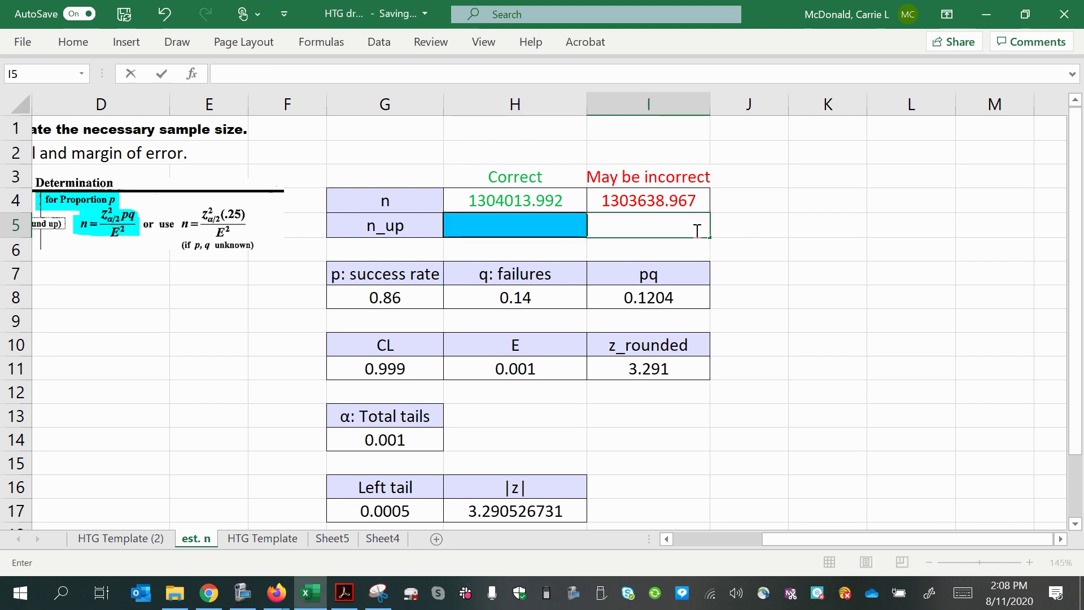
left_click(719, 249)
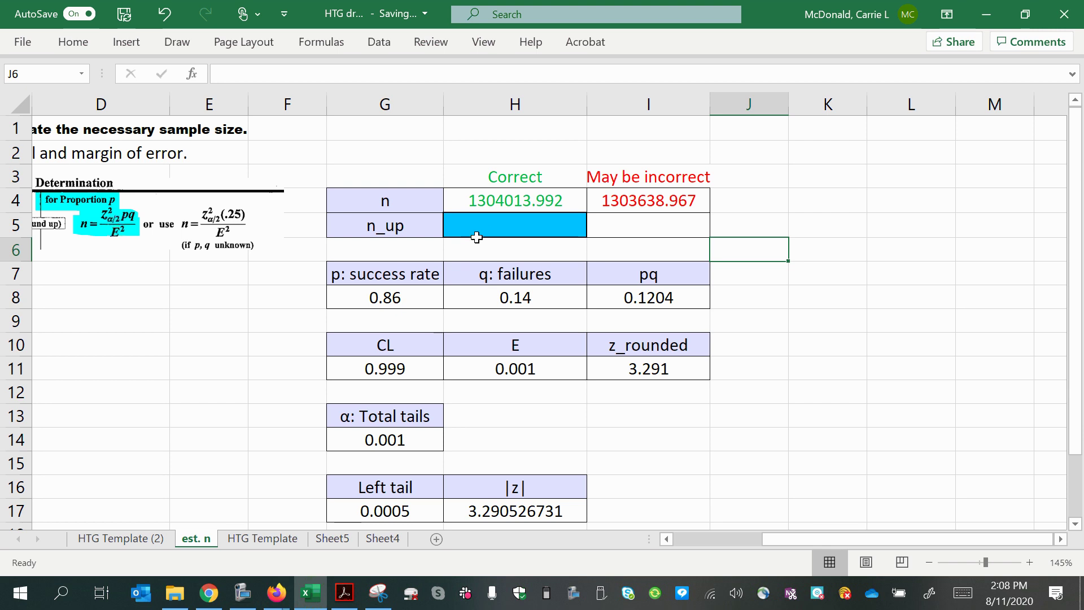
- Enter =ROUNDUP(H4,0) in H5, giving 1304014
left_click(486, 220)
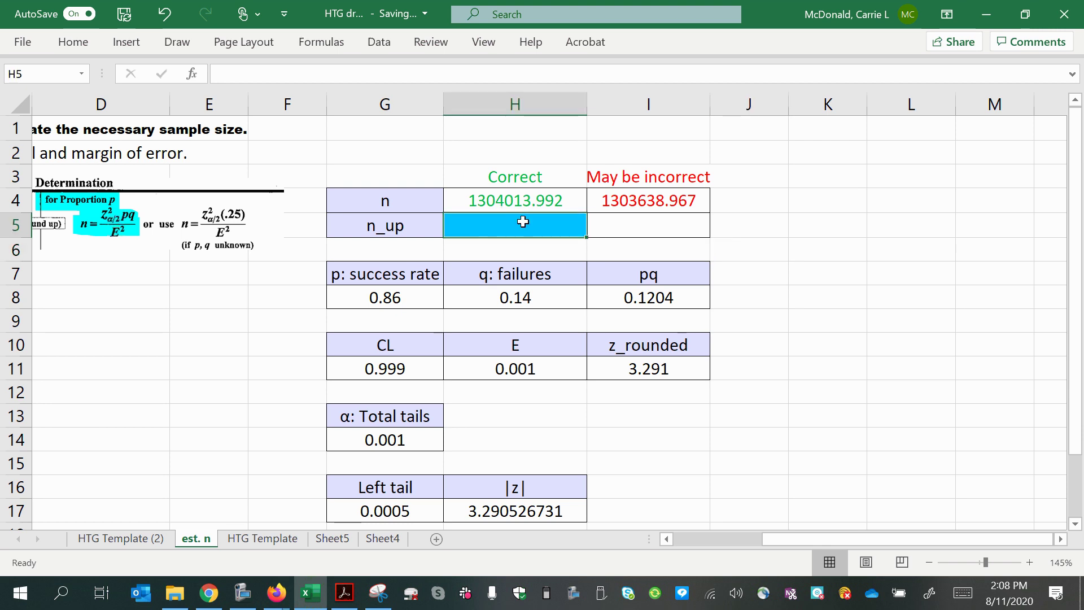
type("=")
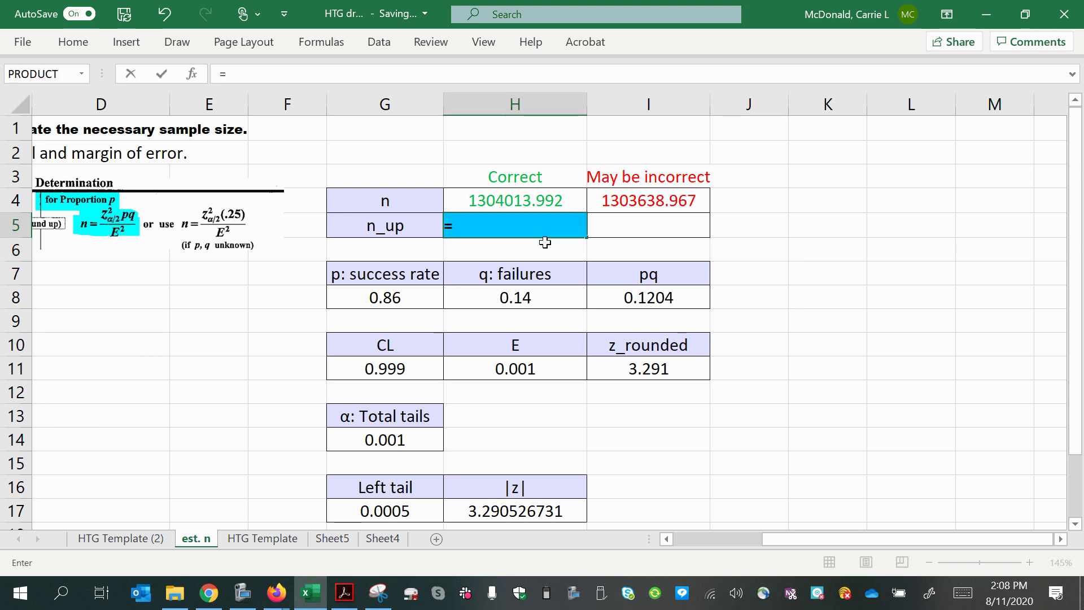
type("roundup(")
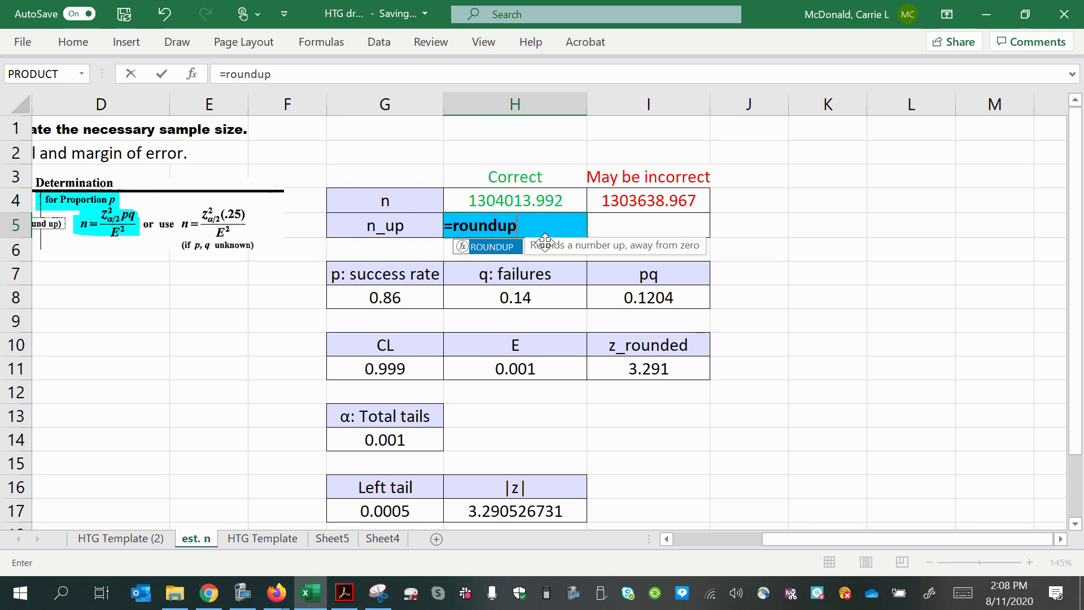
left_click(508, 200)
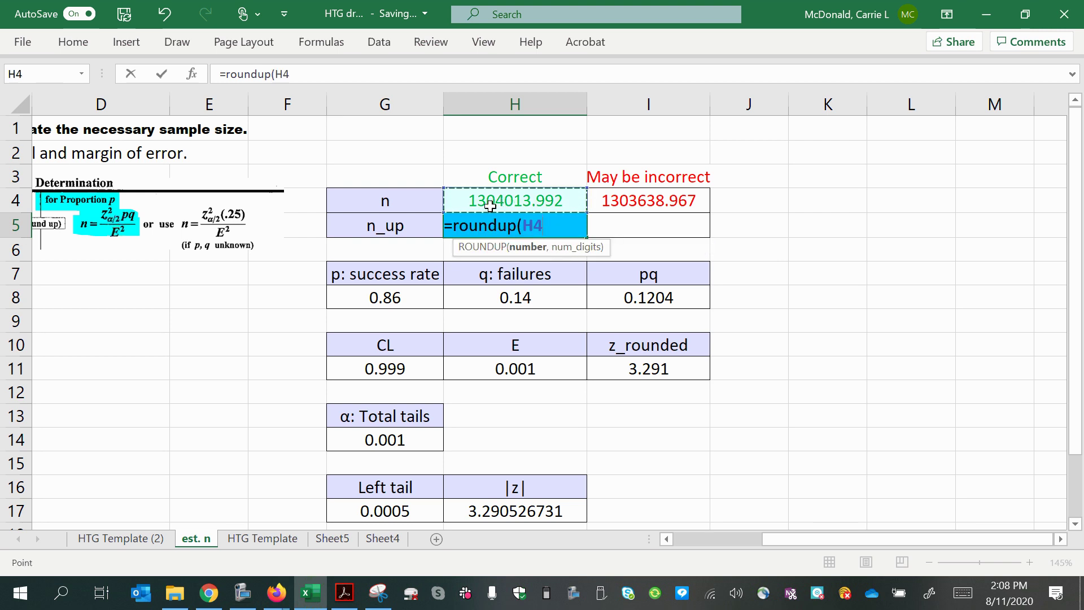
type(",")
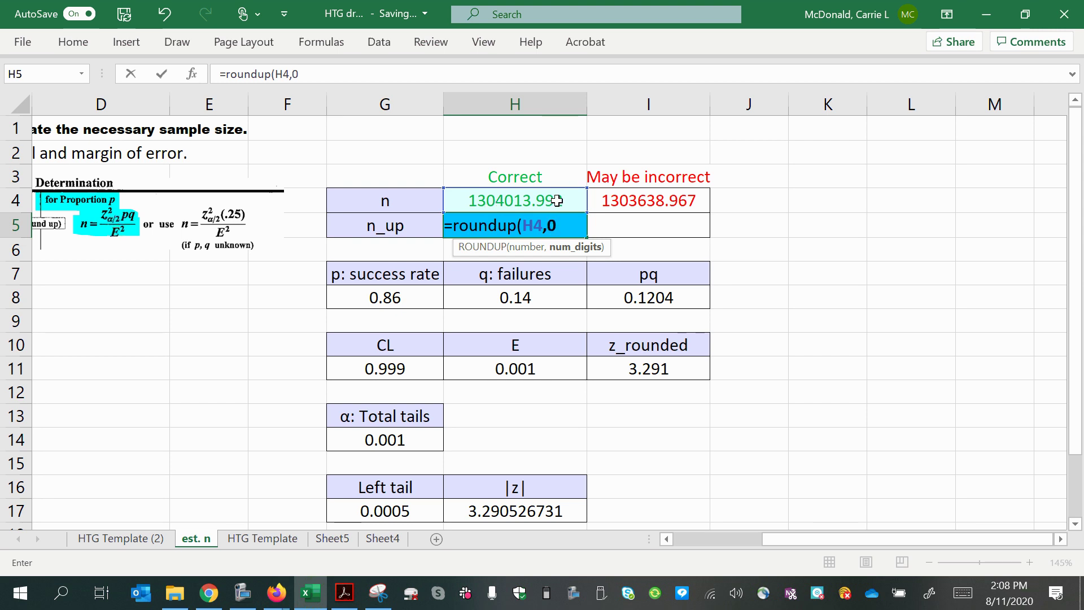
type("0)")
left_click(557, 200)
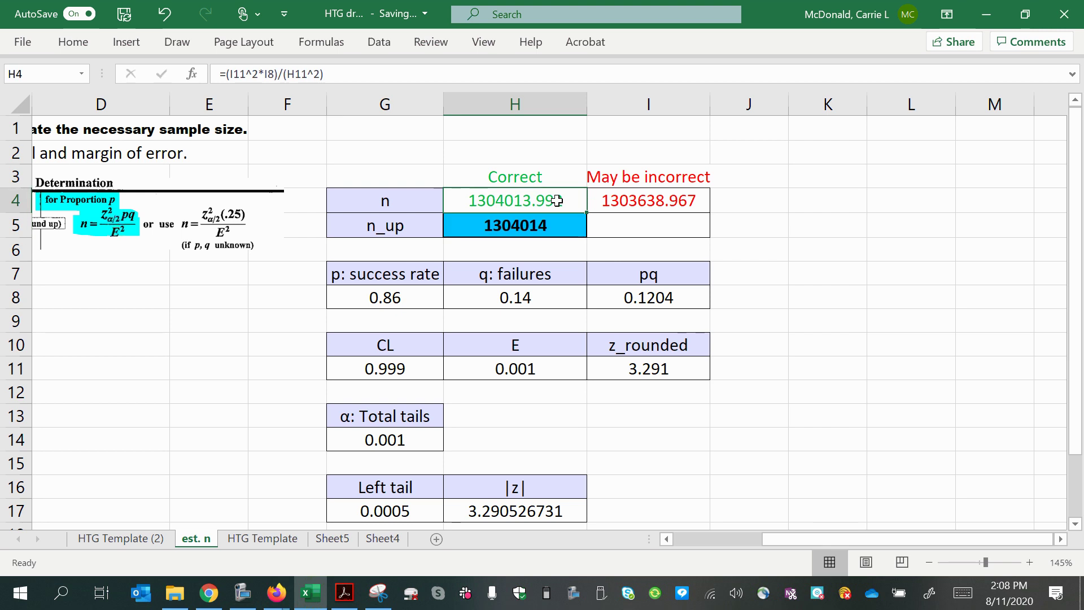
left_click(582, 225)
- Enter =ROUNDUP(I4,0) in I5, giving 1303639, then select the n and n_up rows
left_click(649, 229)
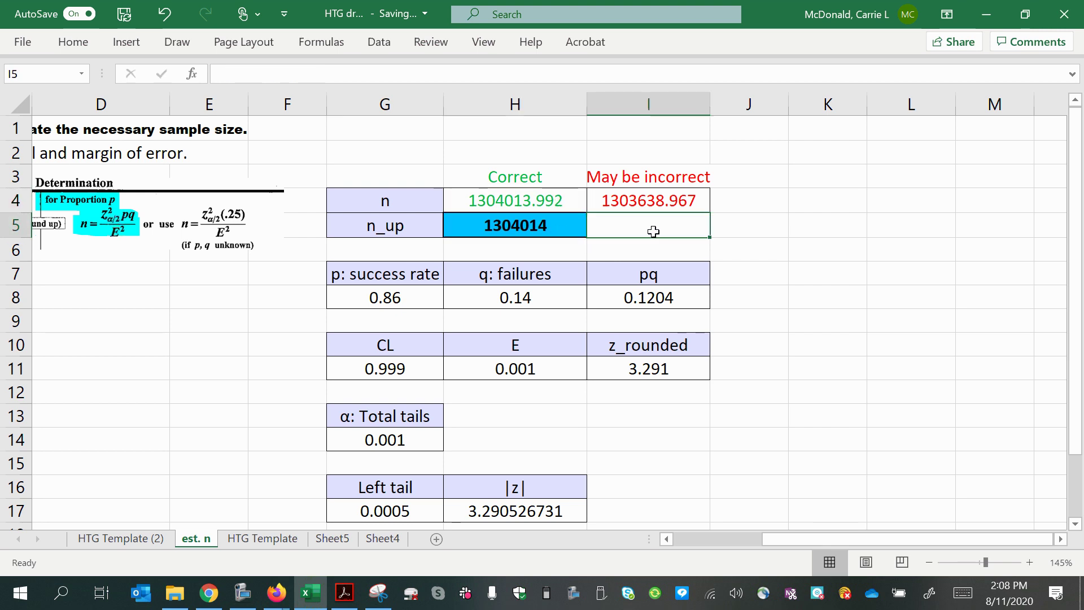
type("=round")
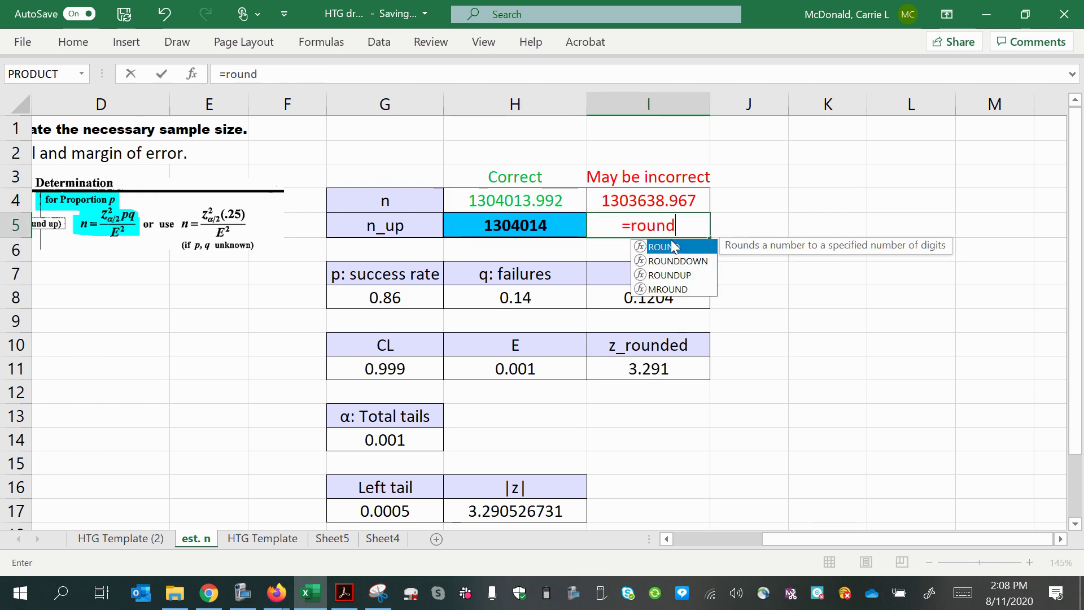
type("up(")
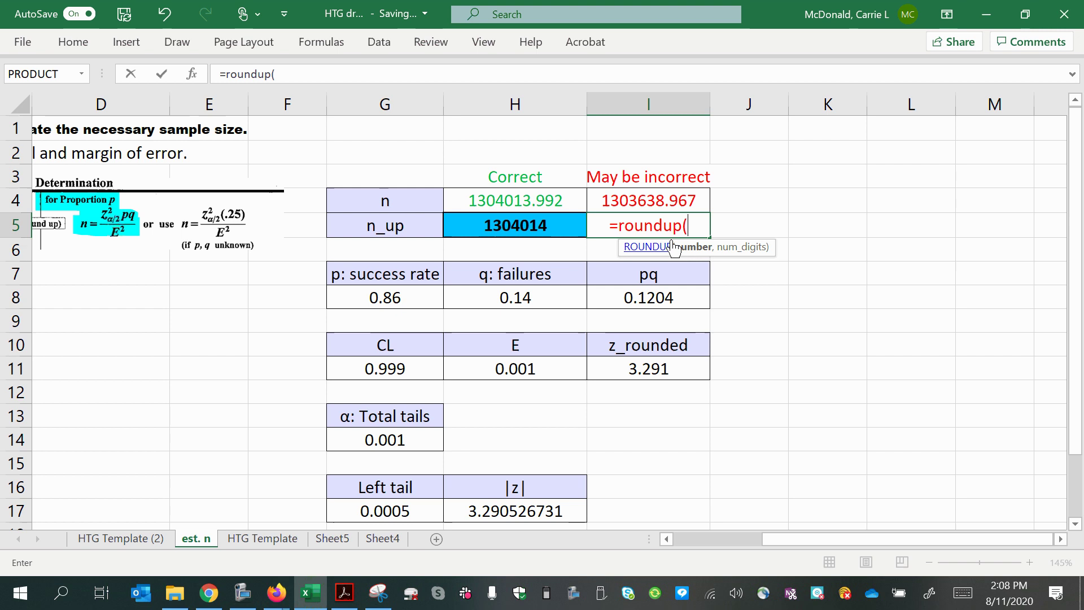
left_click(669, 202)
key("Return")
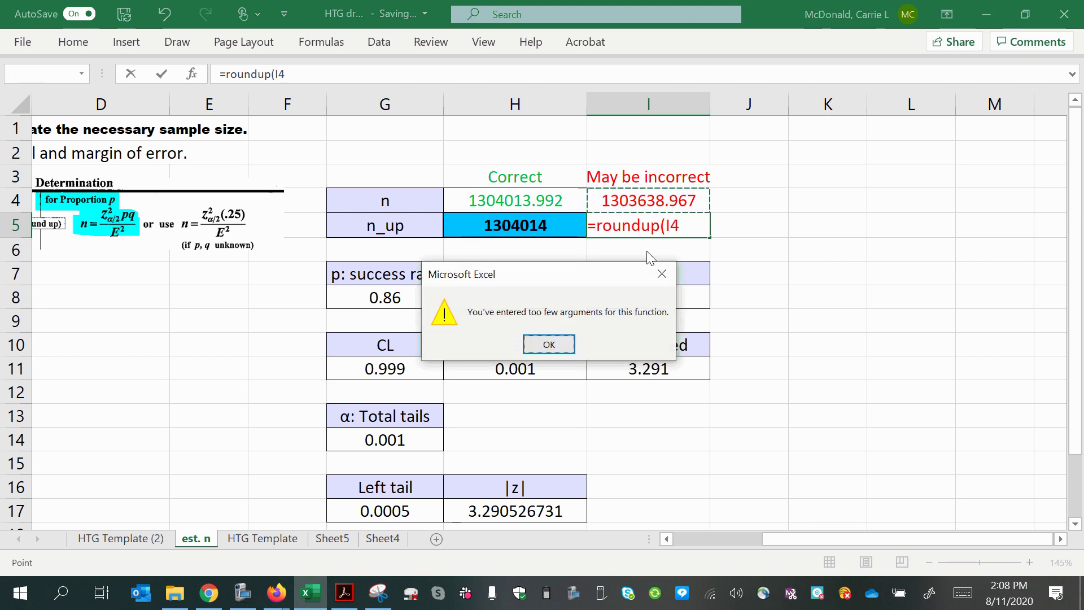
left_click(575, 346)
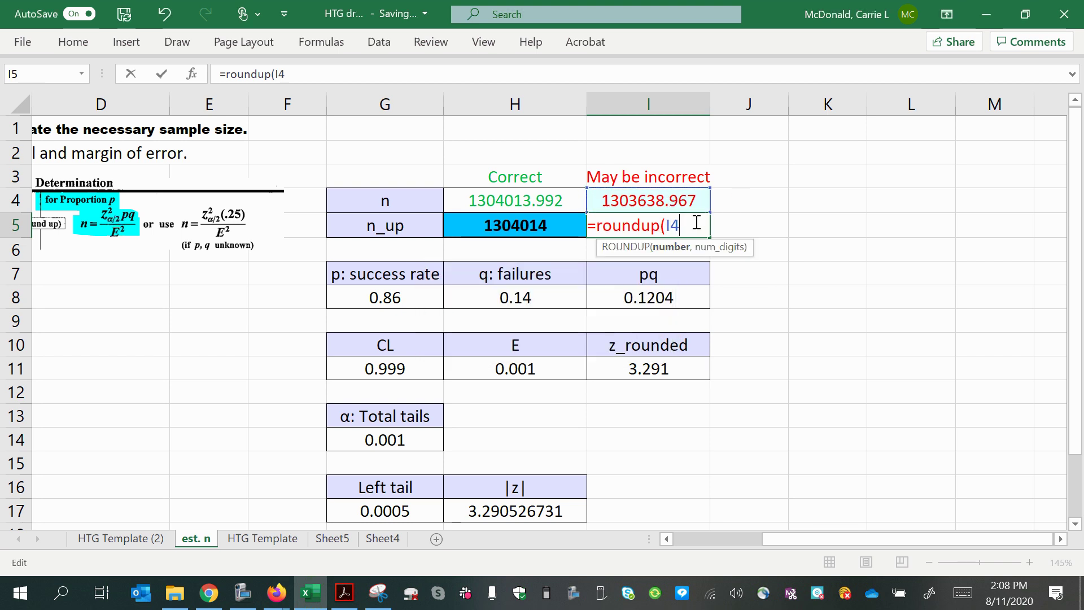
type(",0)")
key("Return")
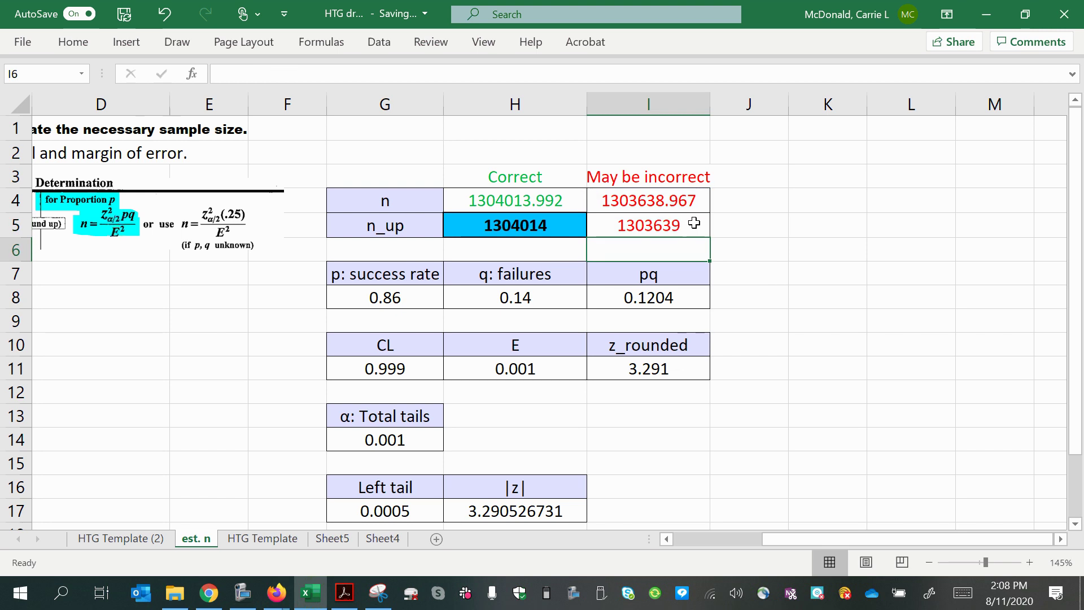
key("Up")
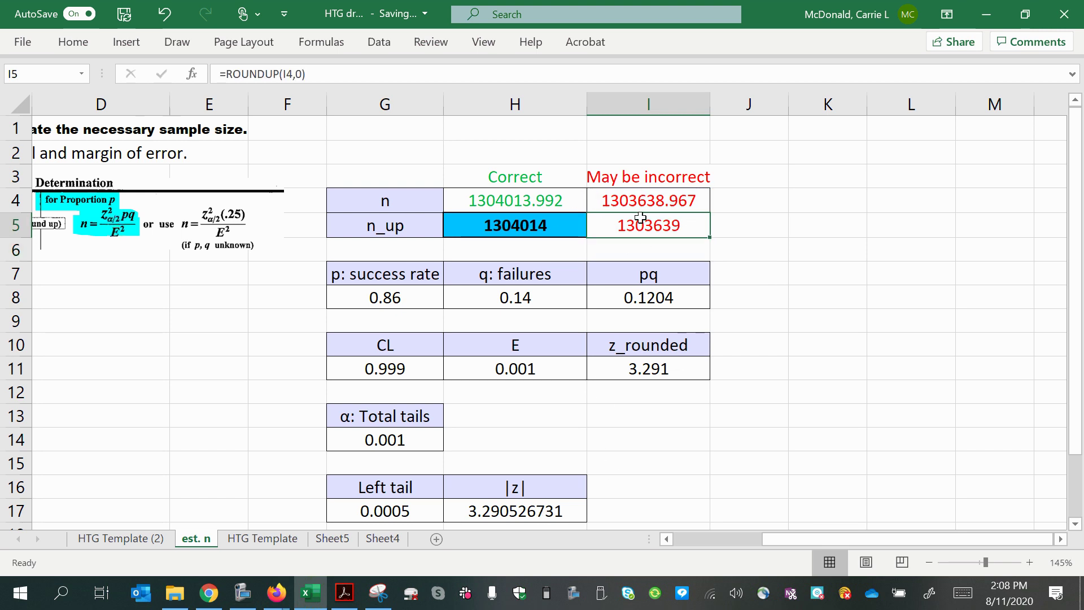
left_click_drag(496, 177, 529, 228)
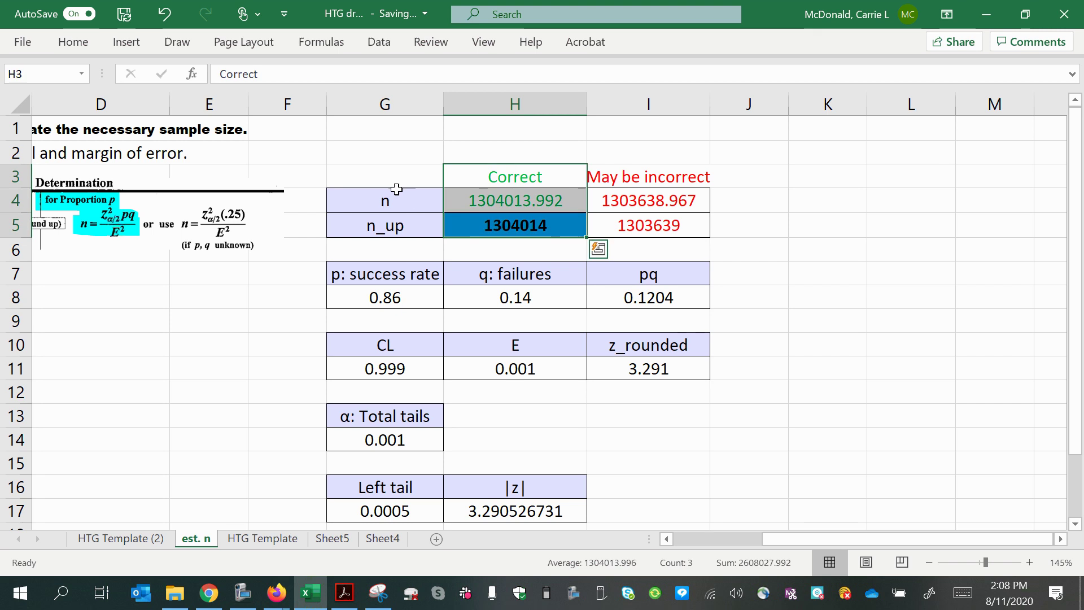
left_click_drag(390, 178, 539, 240)
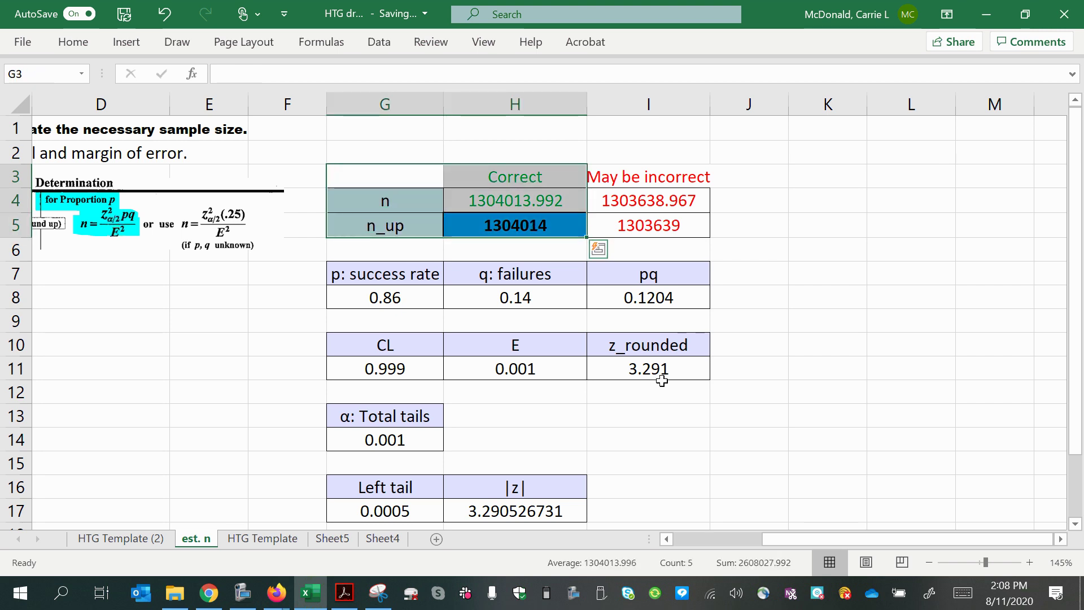